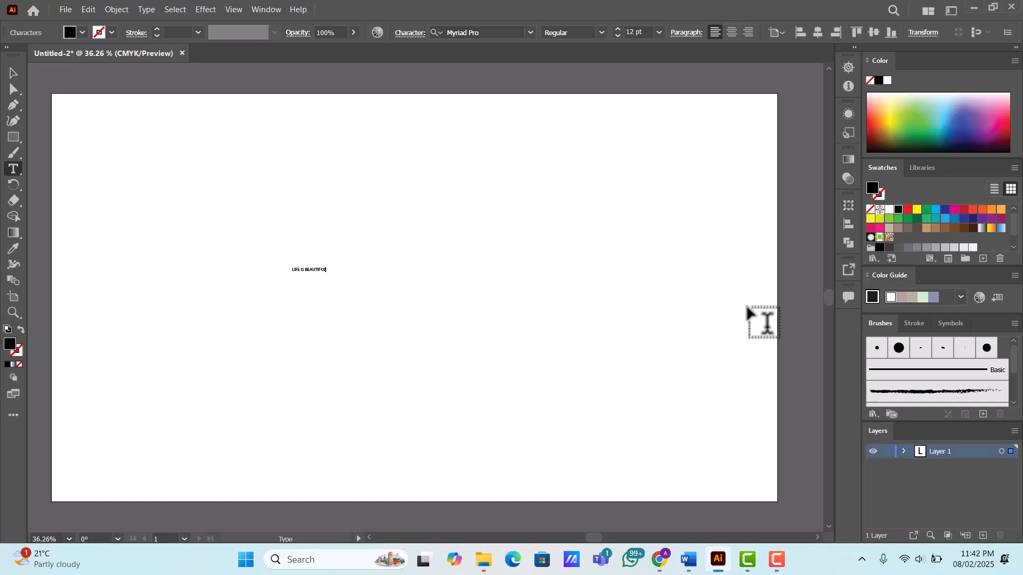
- Break the text "LIFE IS BEAUTIFUL" before BEAUTIFUL so it runs over two lines, and center its paragraph alignment
key(ctrl+Left)
key(Escape)
click(733, 31)
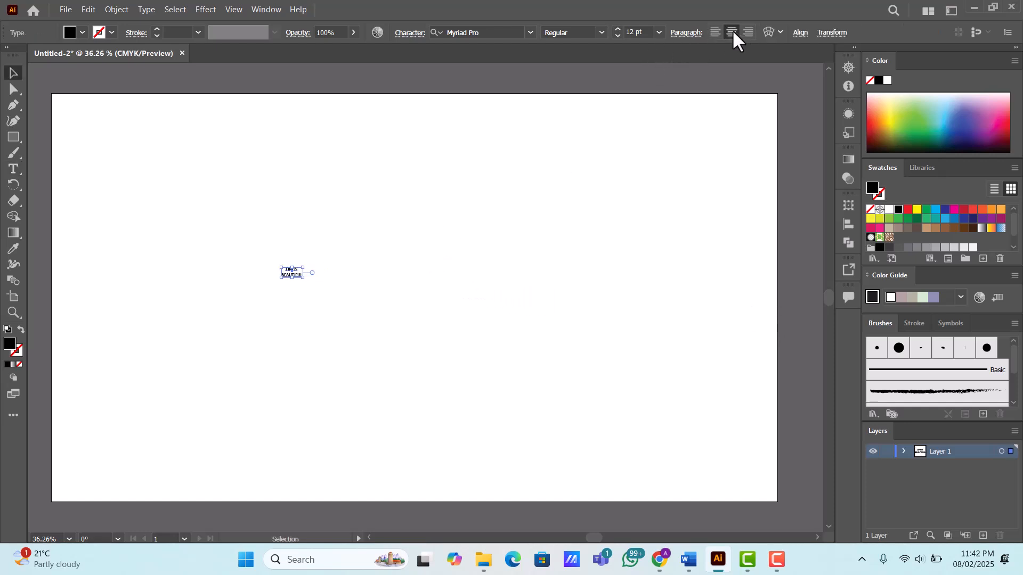
- Set the font size of the two-line text to 200 pt
click(658, 32)
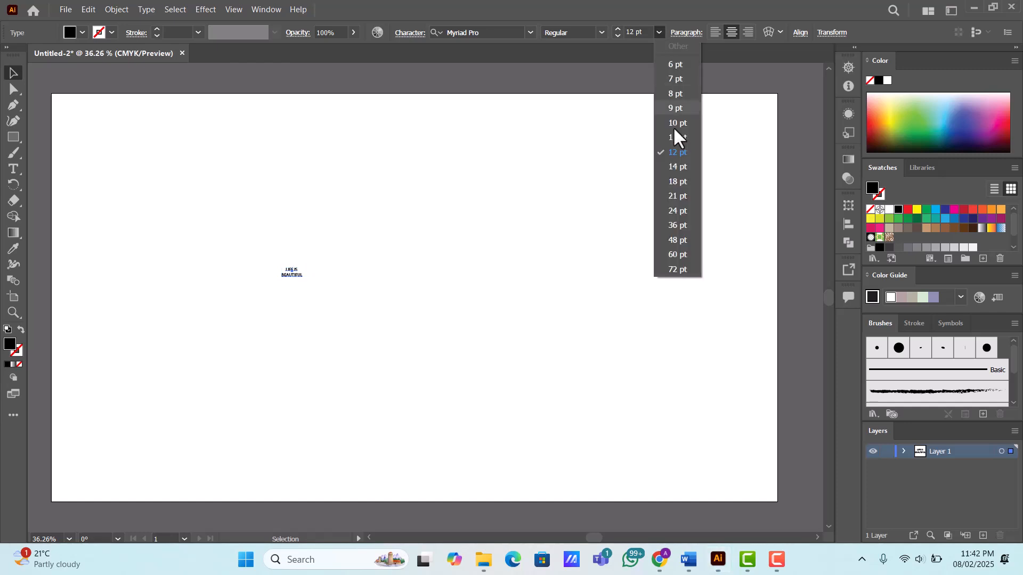
click(677, 269)
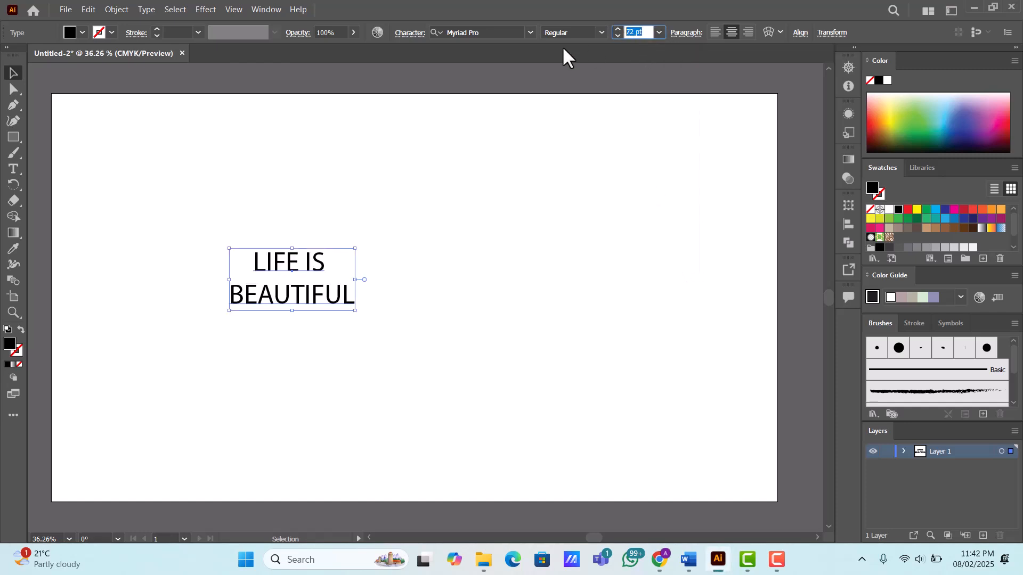
text(200)
key(Return)
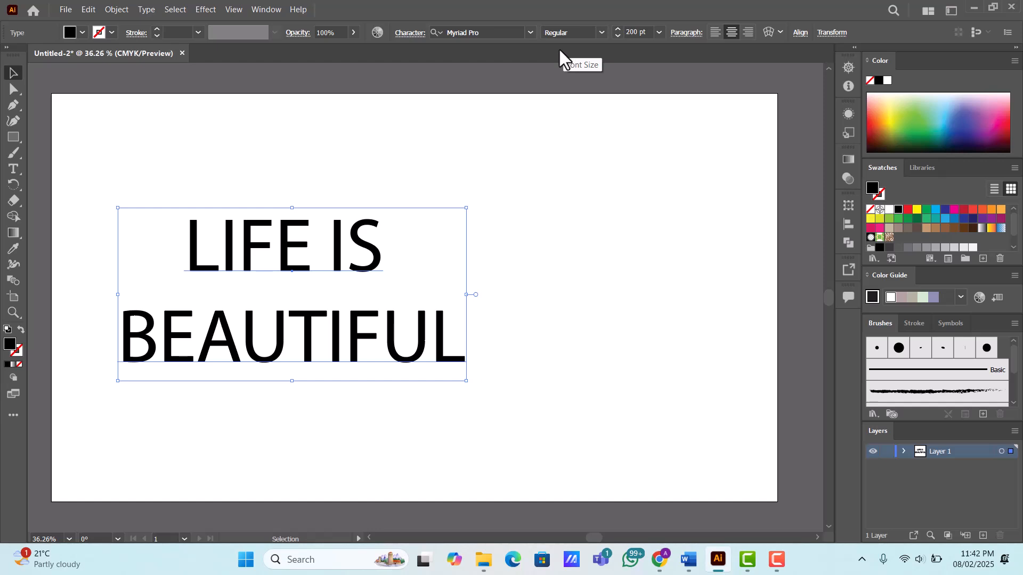
- Change the text's font to Point Extra Bold
click(507, 35)
text(POINT)
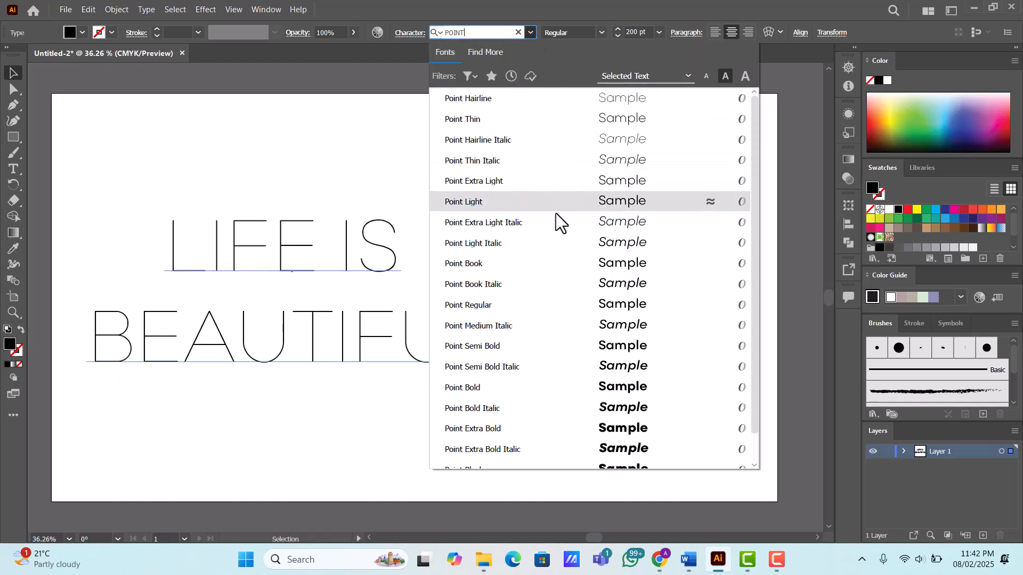
click(494, 427)
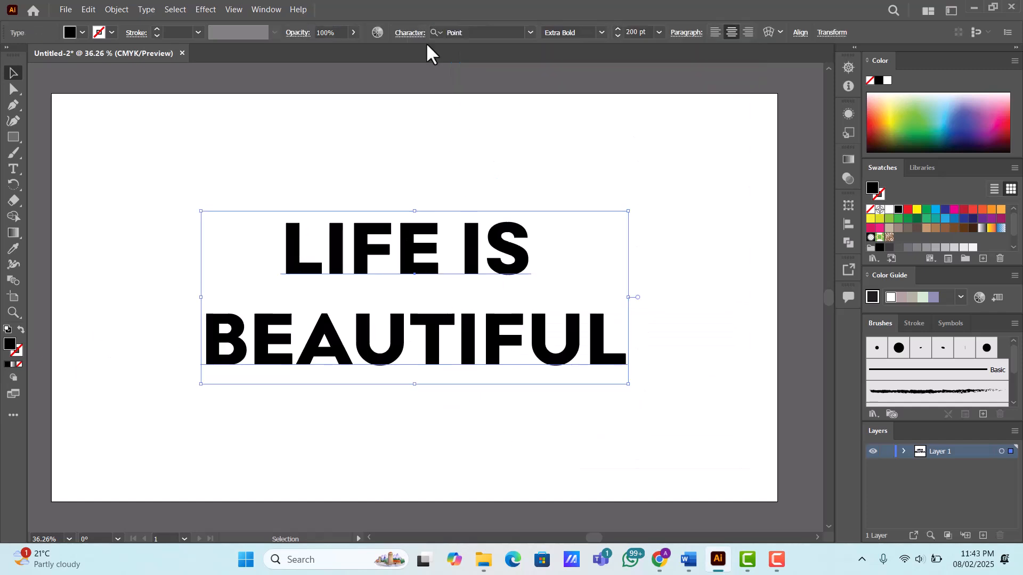
- Reduce the text's leading until the BEAUTIFUL line sits directly against the LIFE IS line
click(411, 34)
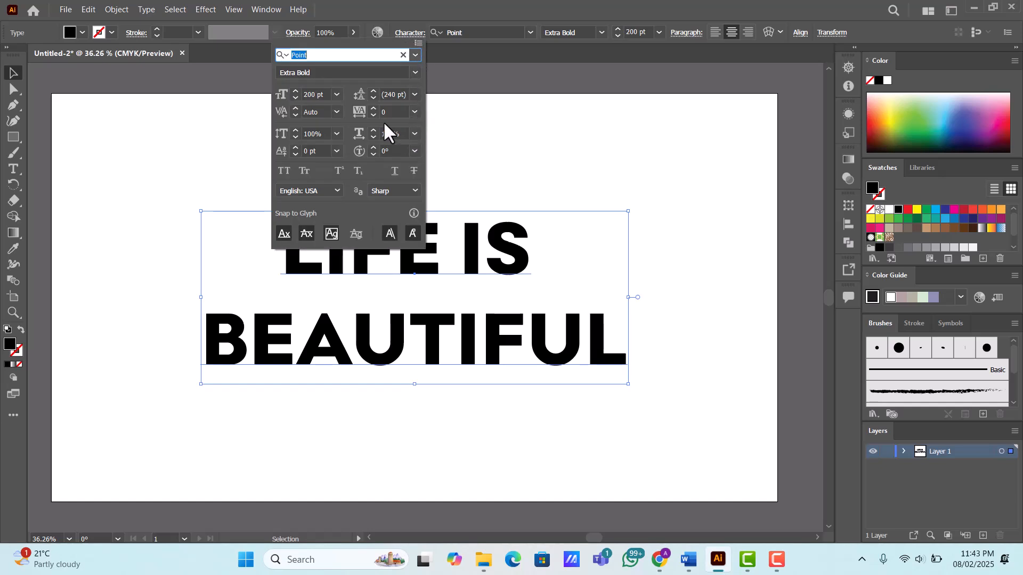
click(396, 96)
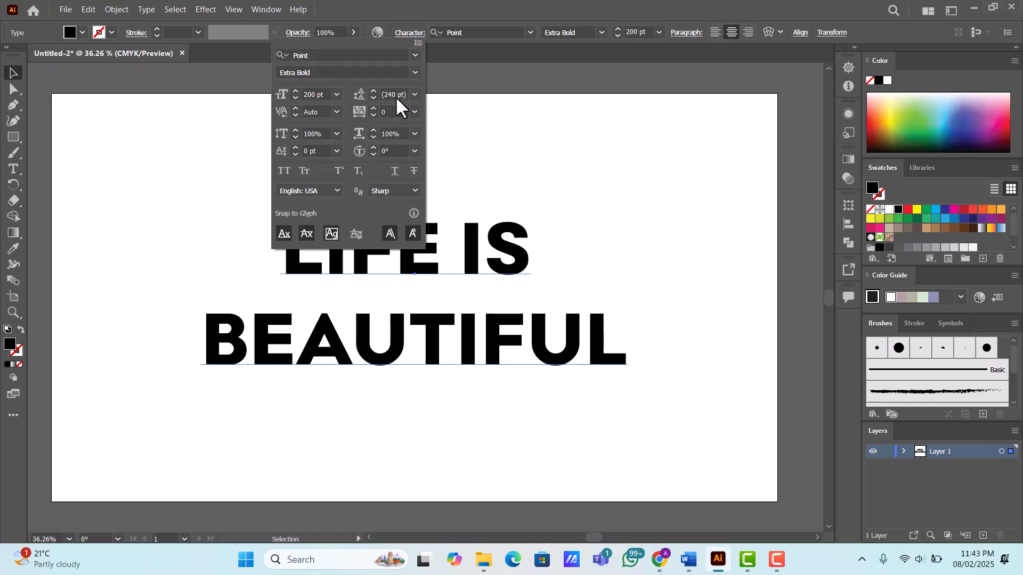
key(Down)
key(Down)
key(Down)
key(Down)
key(Down)
key(Down)
key(Down)
key(Down)
key(Down)
key(Down)
key(Down)
key(Down)
key(Down)
key(Down)
key(Down)
key(Down)
key(Down)
key(Down)
key(Down)
key(Down)
key(Down)
key(Down)
key(Down)
key(Down)
key(Down)
key(Down)
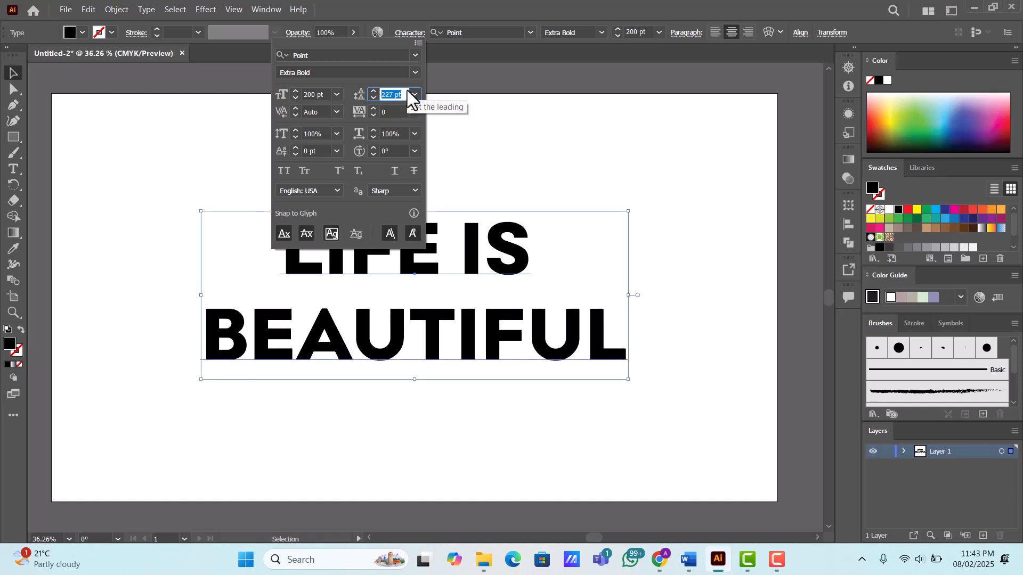
key(Down)
key(Down)
key(Down)
key(Down)
key(Down)
key(Down)
key(Down)
key(Down)
key(Down)
key(Down)
key(Down)
key(Down)
key(Down)
key(Down)
key(Down)
key(Down)
key(Down)
key(Down)
key(Down)
key(Down)
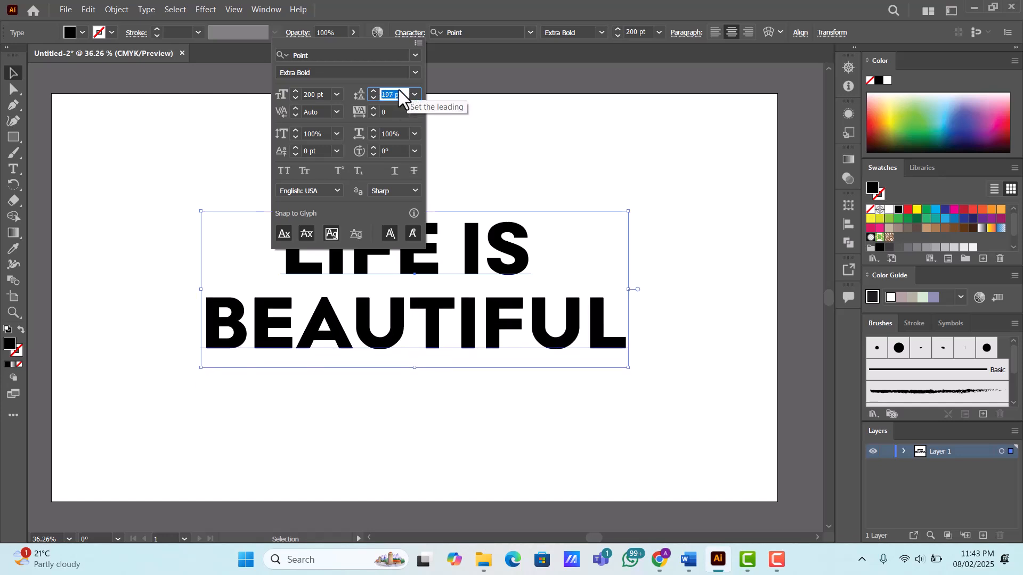
key(Down)
key(Down)
key(Down)
key(Down)
key(Down)
key(Down)
key(Down)
key(Down)
key(Down)
key(Down)
key(Down)
key(Down)
key(Down)
key(Down)
key(Down)
key(Down)
key(Down)
key(Down)
key(Down)
key(Down)
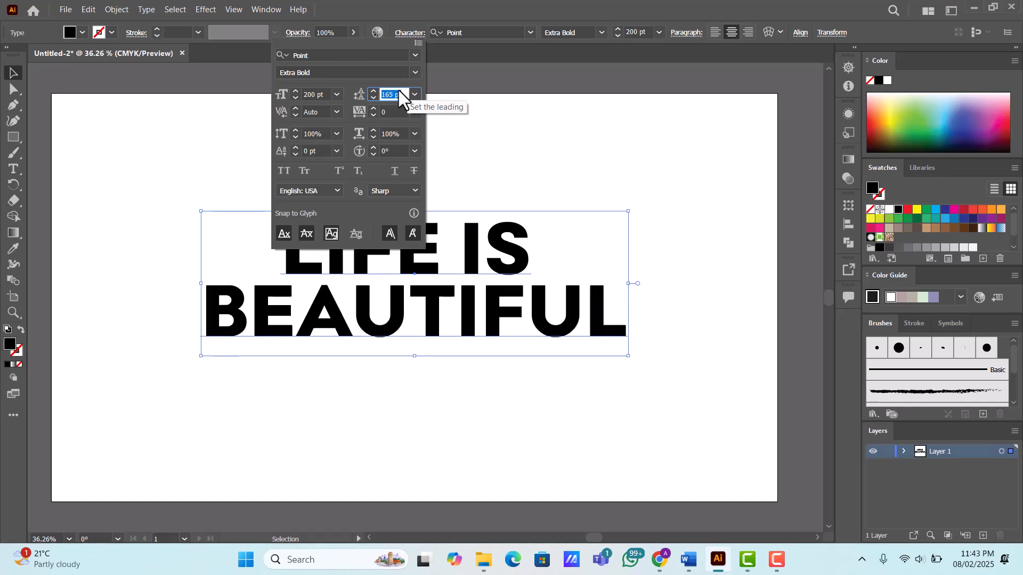
key(Down)
key(Down)
key(Down)
key(Down)
key(Down)
key(Down)
key(Down)
key(Down)
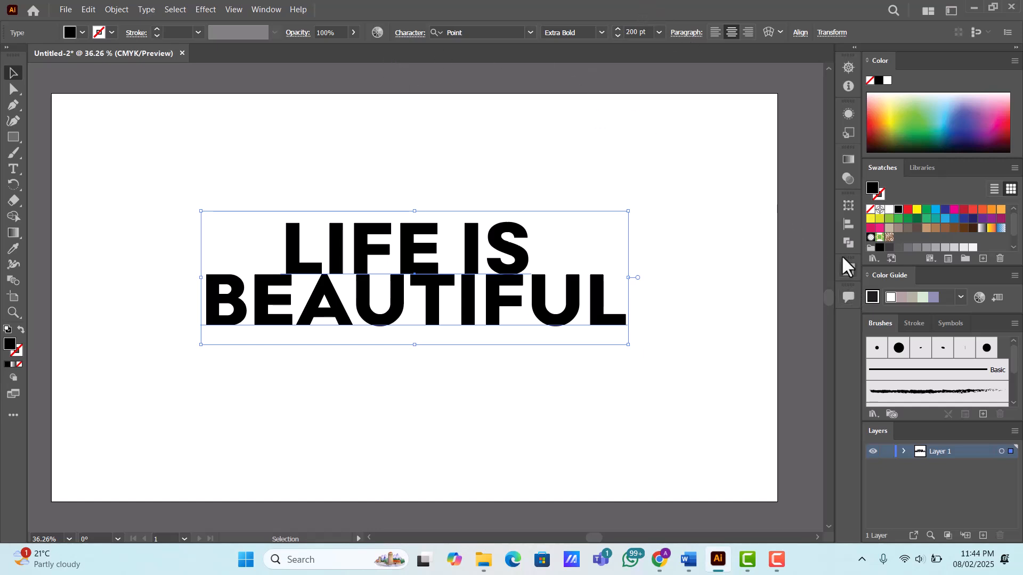
- Center the text vertically on the artboard
click(852, 224)
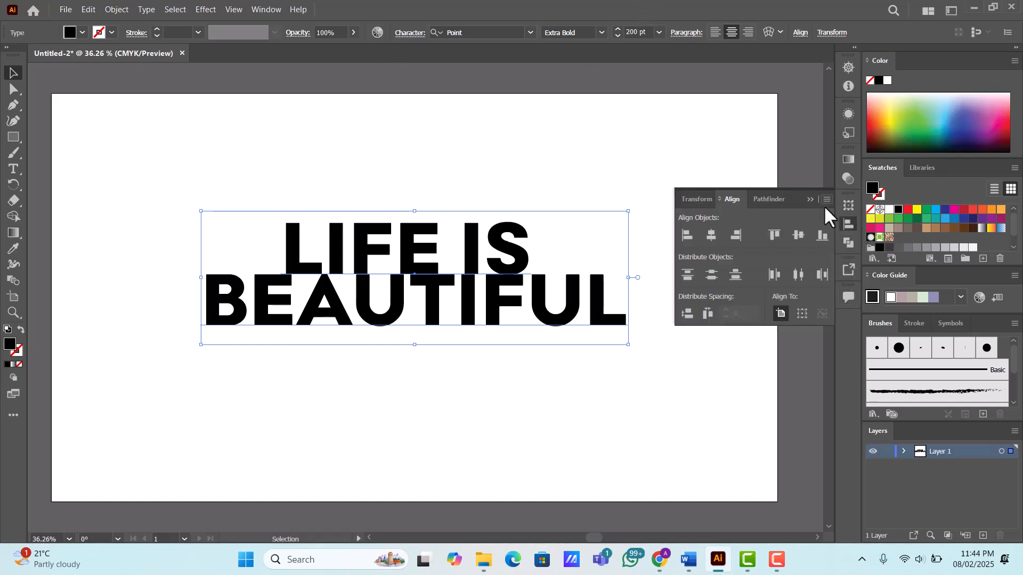
click(795, 235)
click(498, 164)
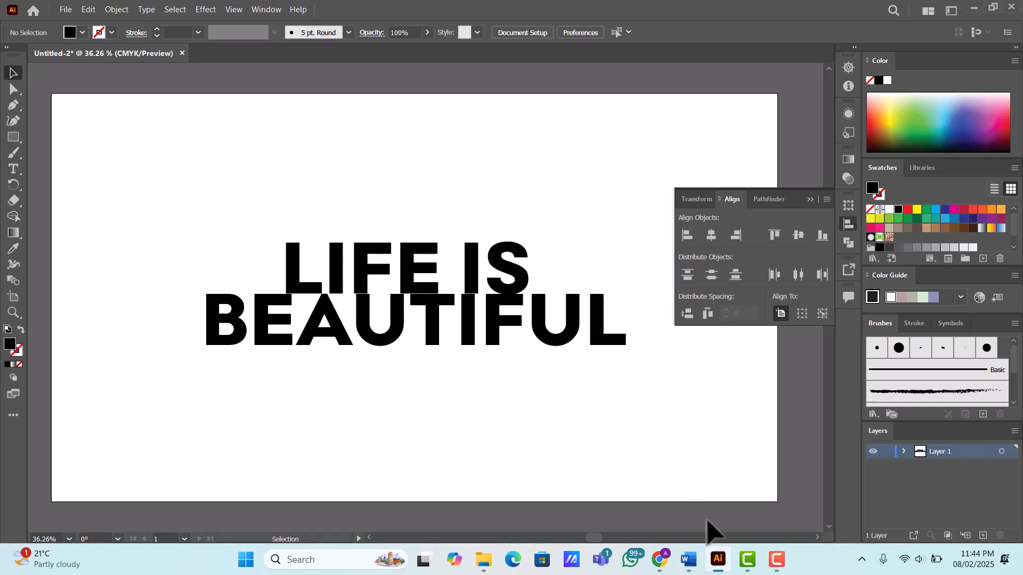
click(512, 355)
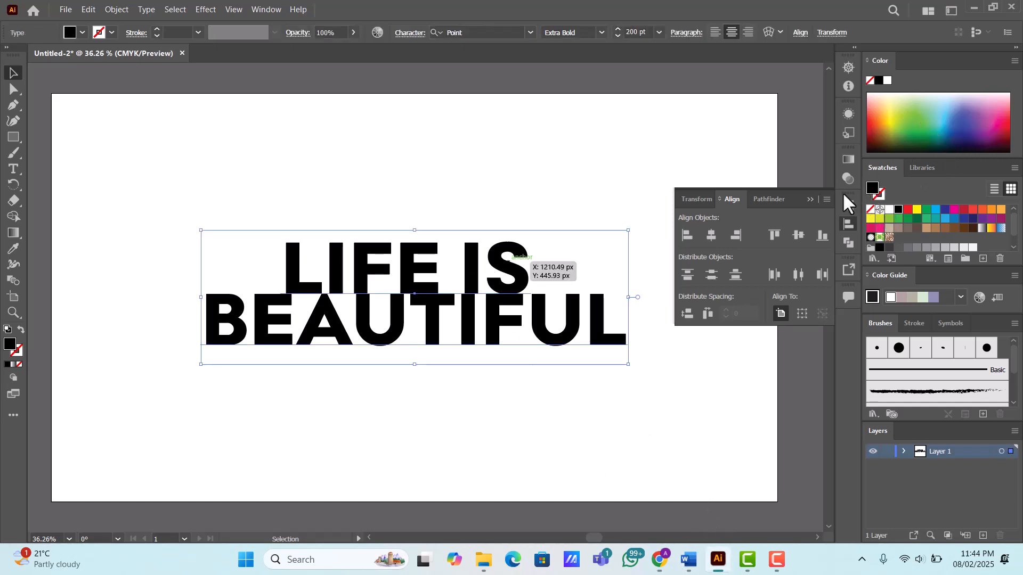
click(810, 200)
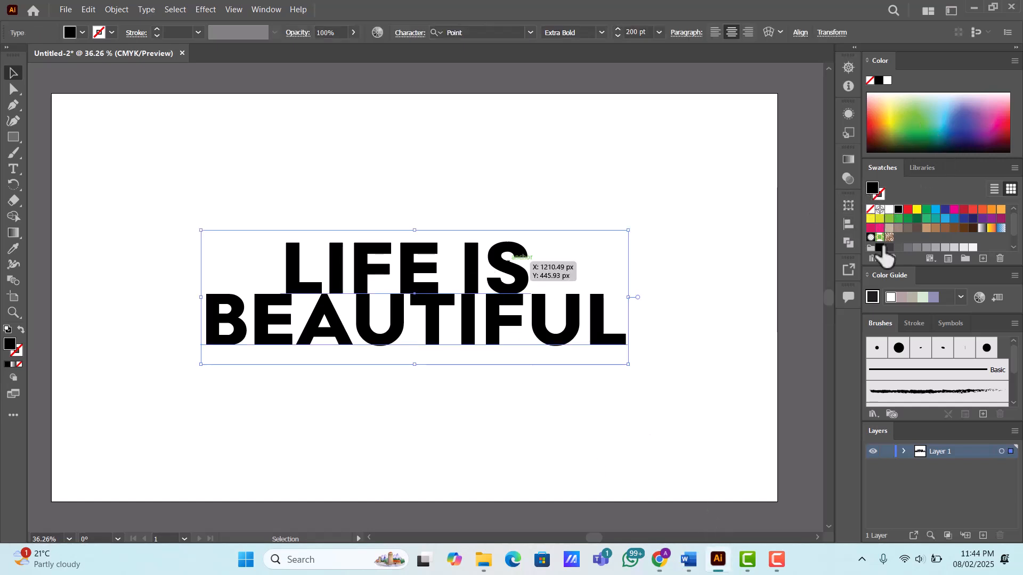
- Fill the text with the C=0 M=0 Y=0 K=5 gray swatch and make that swatch a global color
scroll(904, 240, down, 1)
scroll(906, 239, up, 2)
double_click(972, 248)
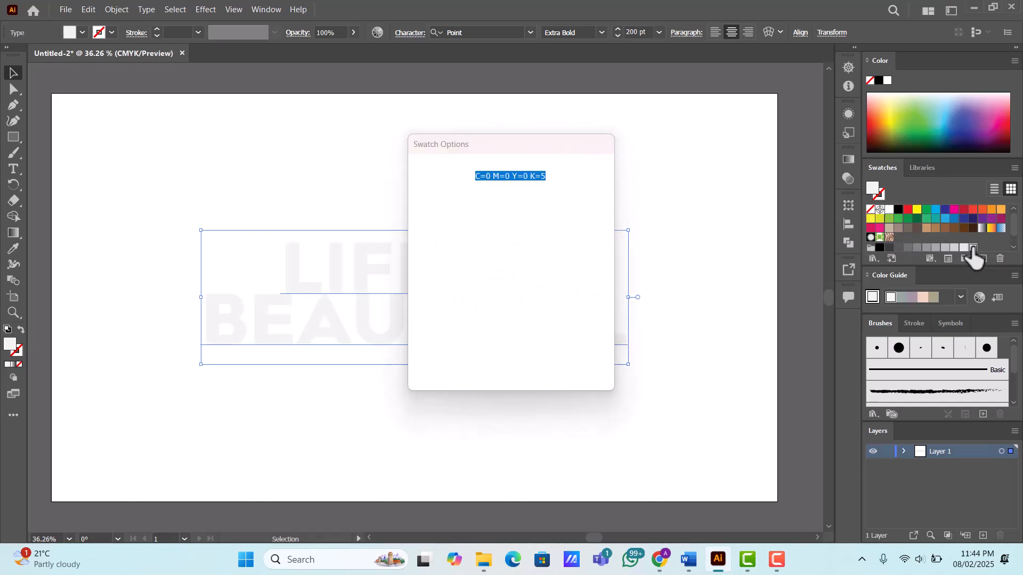
click(491, 215)
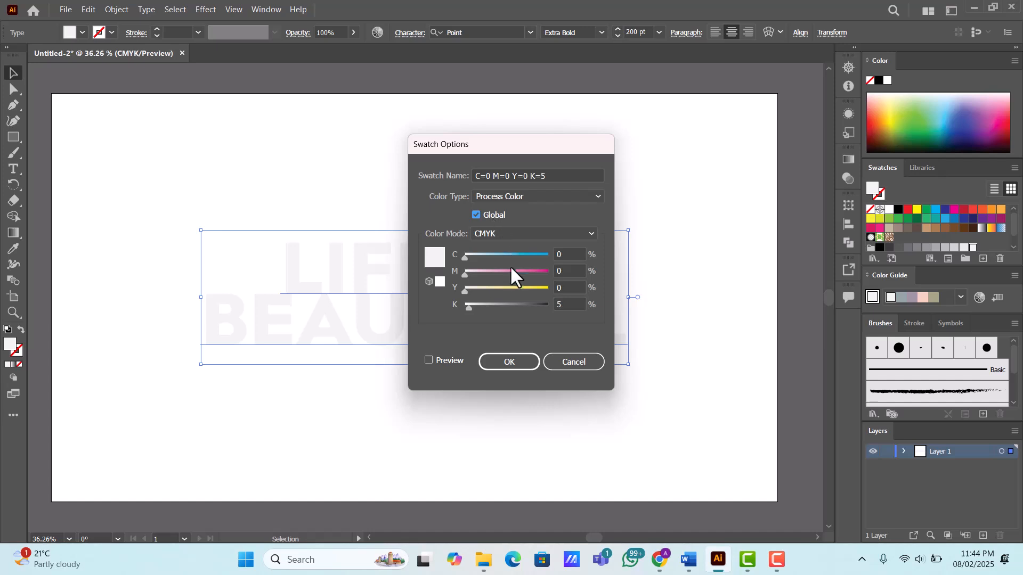
click(510, 362)
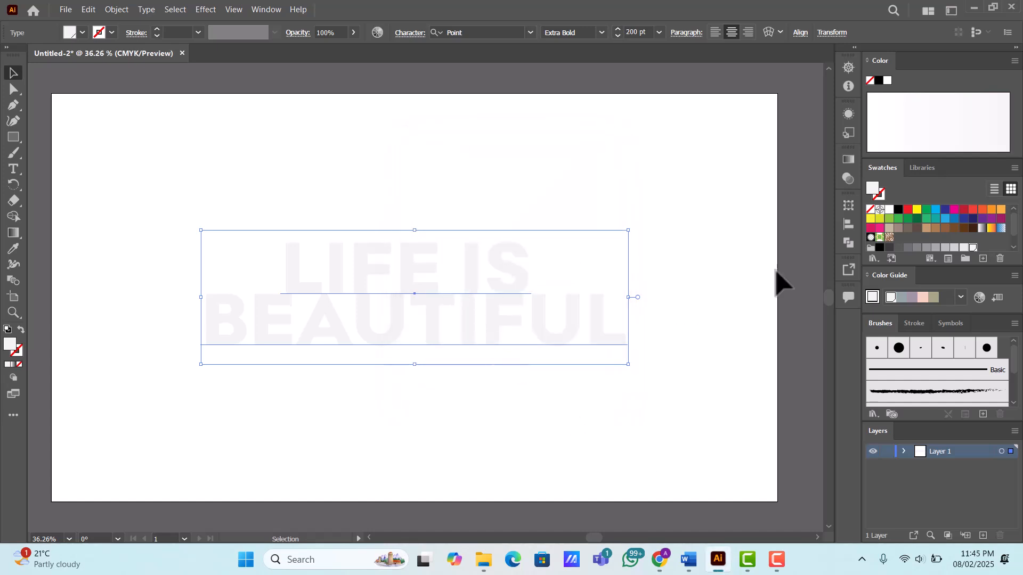
- Apply the C=0 M=0 Y=0 K=20 gray swatch to the text and make that swatch global
click(954, 248)
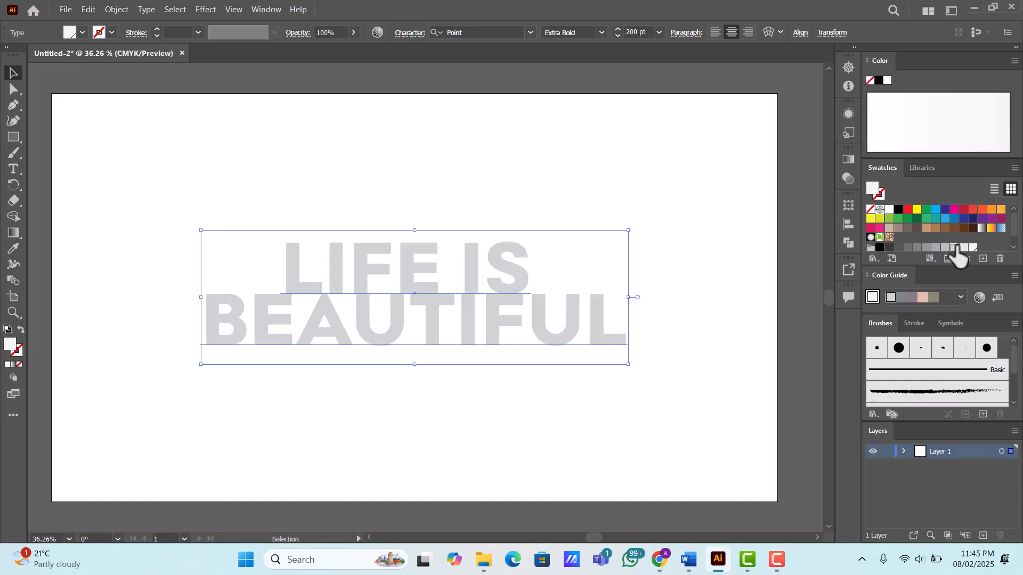
double_click(954, 248)
click(475, 214)
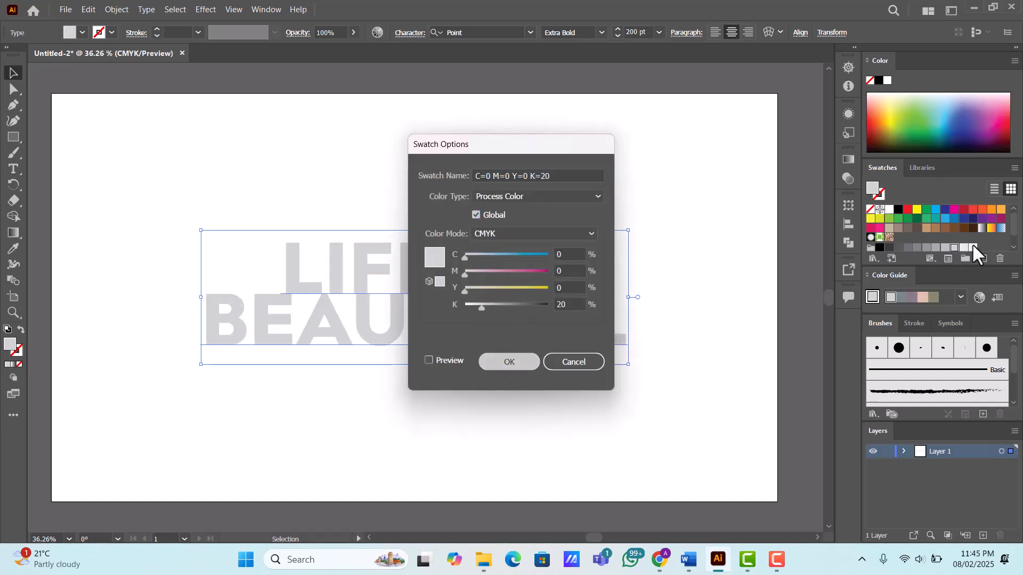
key(Return)
- Make the C=0 M=0 Y=0 K=40 gray swatch global and set the text's fill back to the K=5 swatch
click(935, 248)
double_click(936, 247)
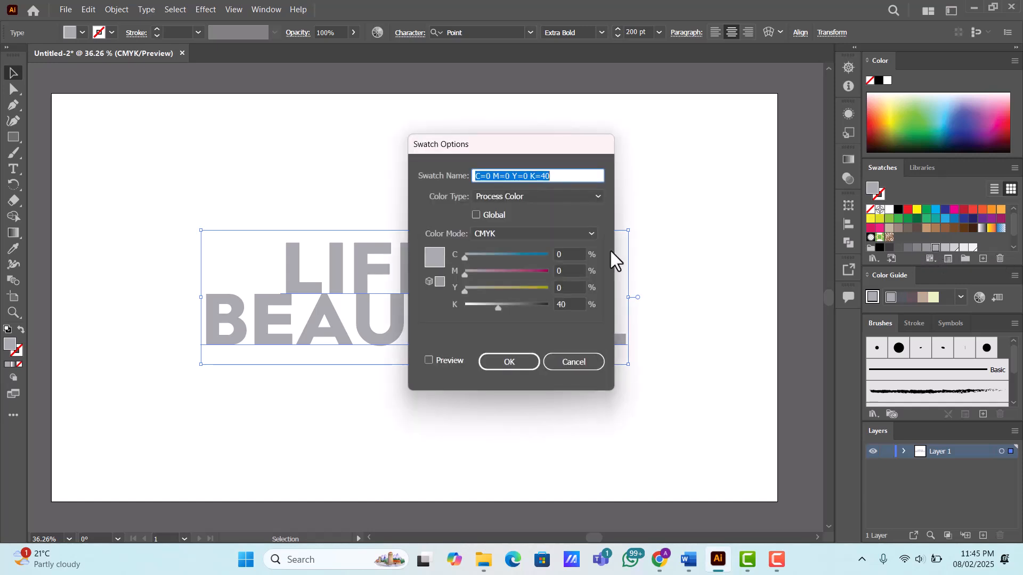
click(475, 215)
click(511, 360)
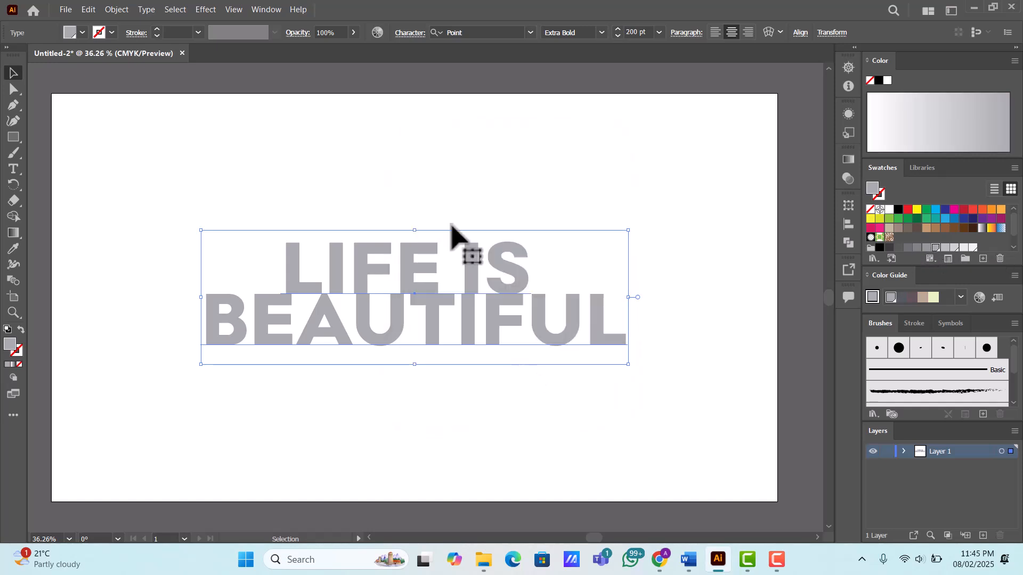
click(973, 247)
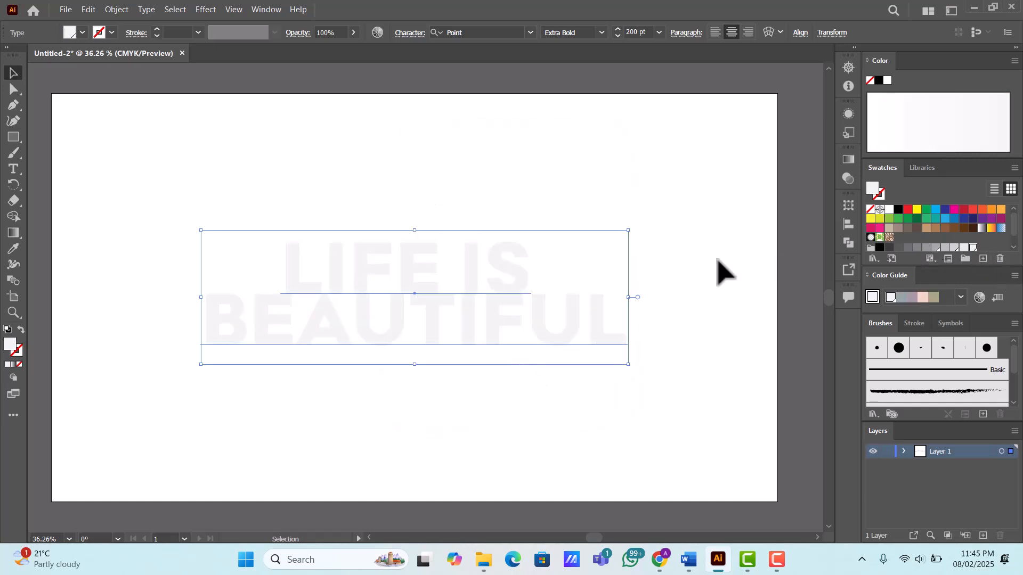
click(89, 150)
- Draw a rectangle covering the whole artboard and send it behind the text
click(11, 137)
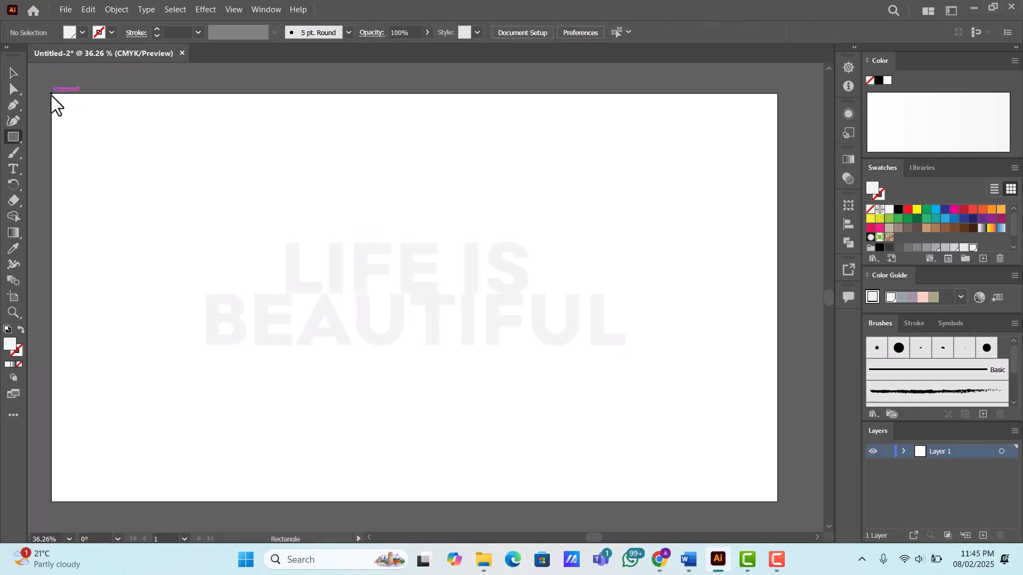
drag(51, 94, 763, 495)
key(v)
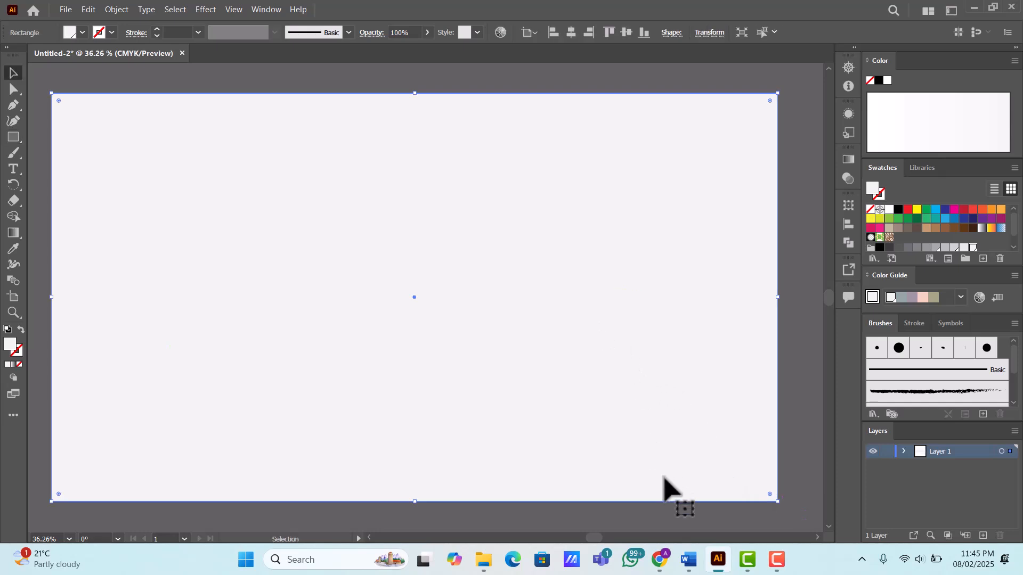
right_click(547, 318)
mouse_move(587, 254)
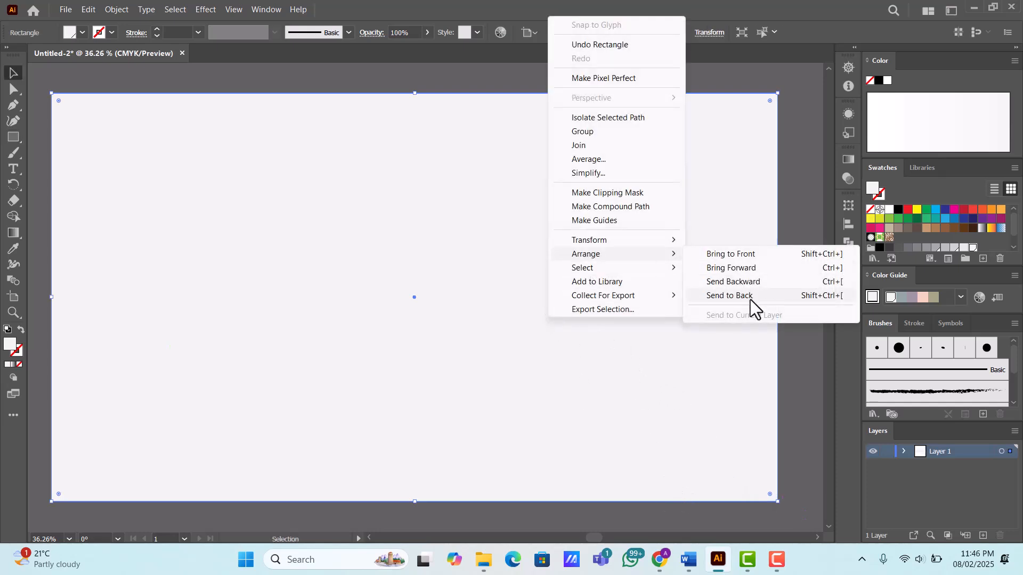
click(688, 296)
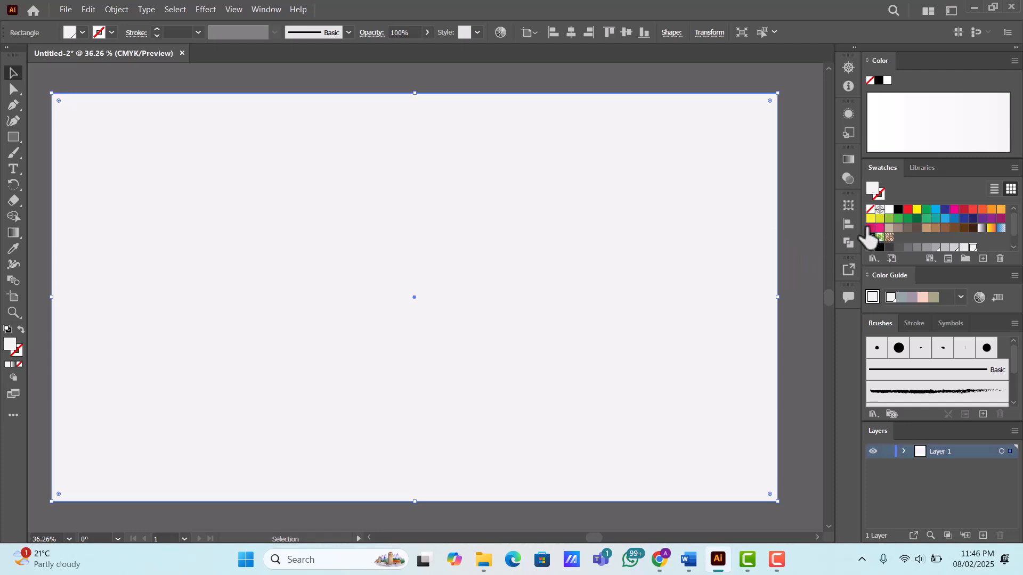
- Fill the background rectangle with a white-to-black linear gradient at an angle of -30°
click(848, 160)
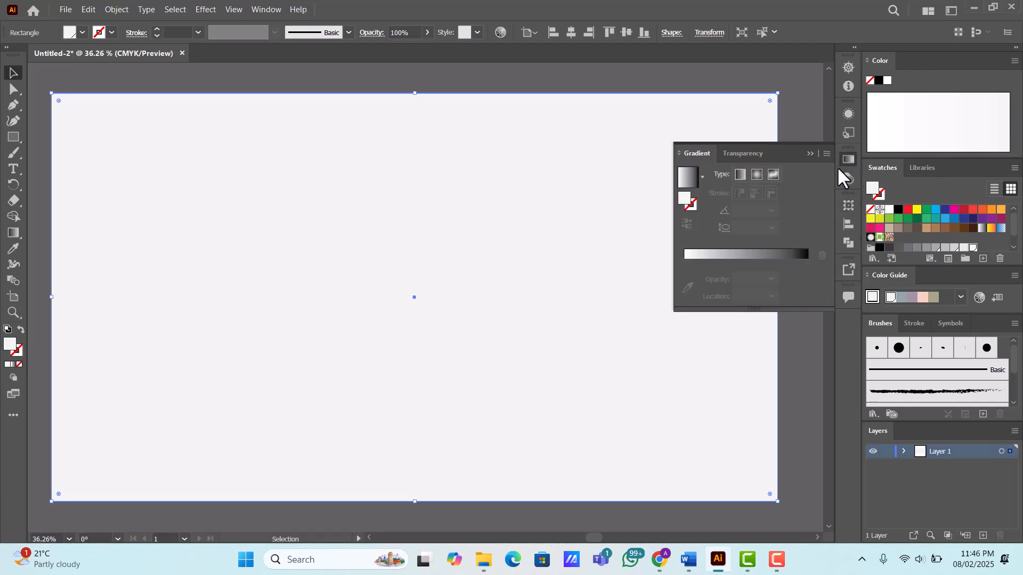
click(751, 254)
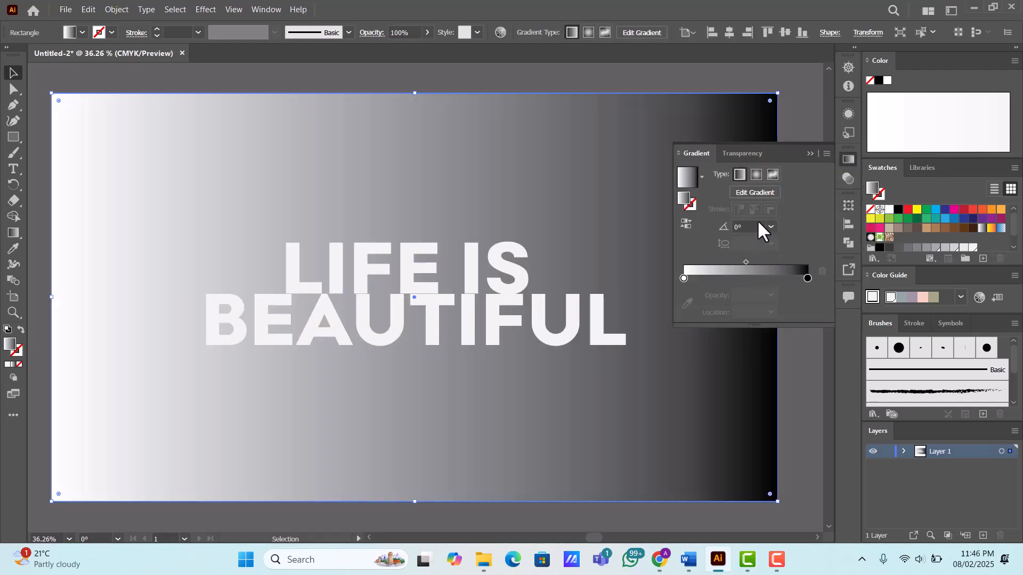
scroll(759, 227, down, 8)
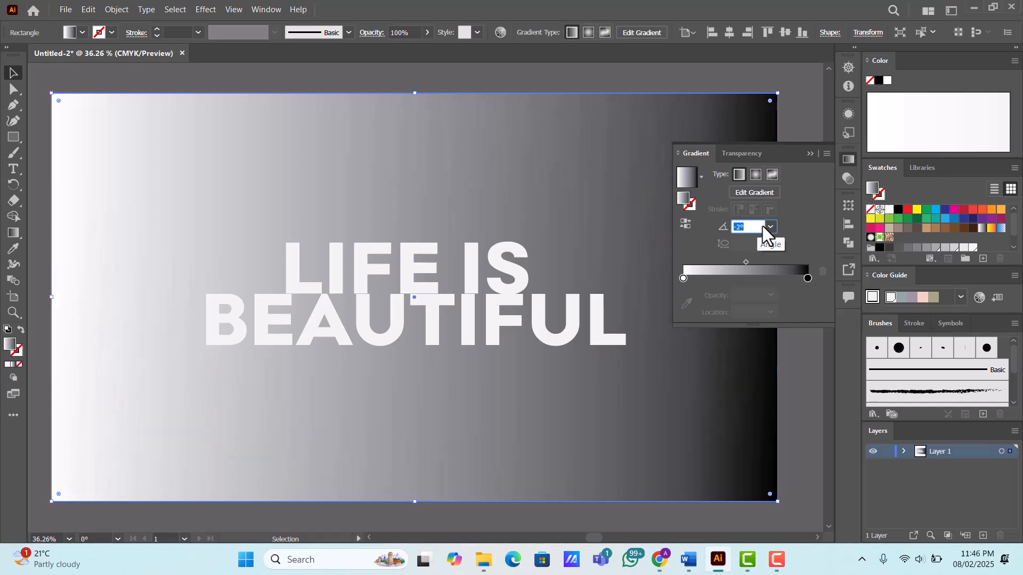
scroll(746, 227, down, 19)
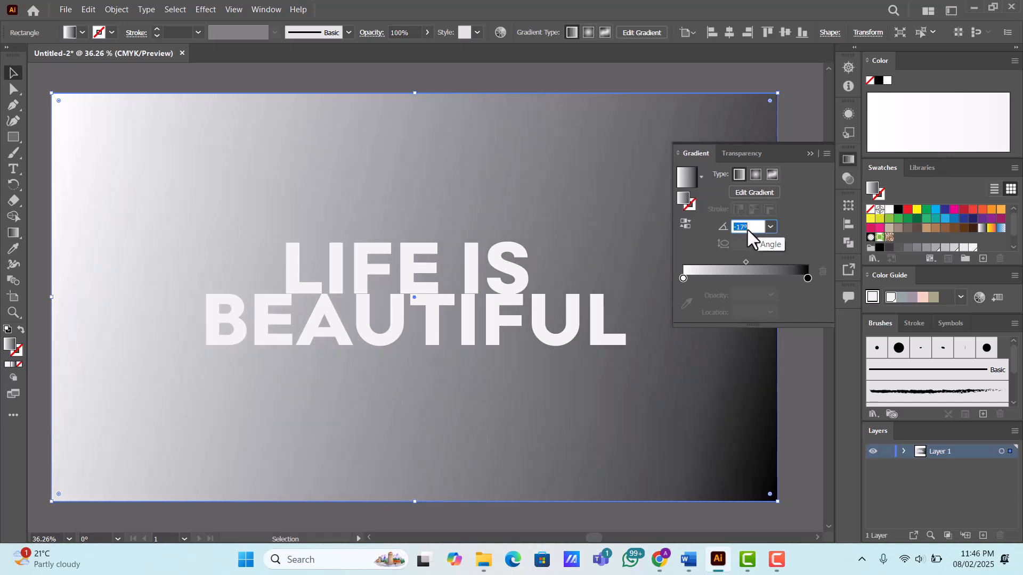
scroll(751, 229, down, 6)
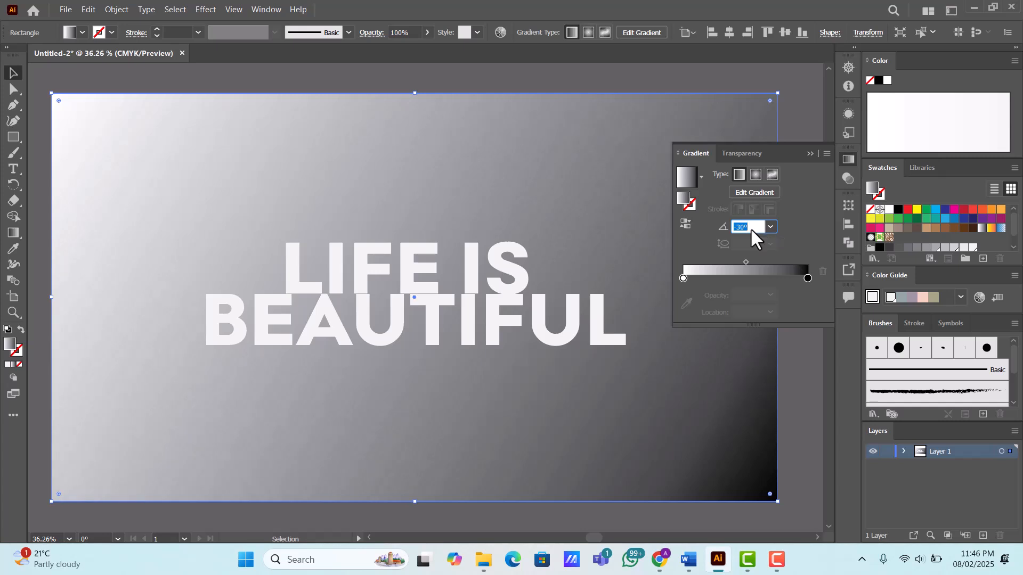
- Reverse the background rectangle's gradient so it runs from black to white
click(689, 225)
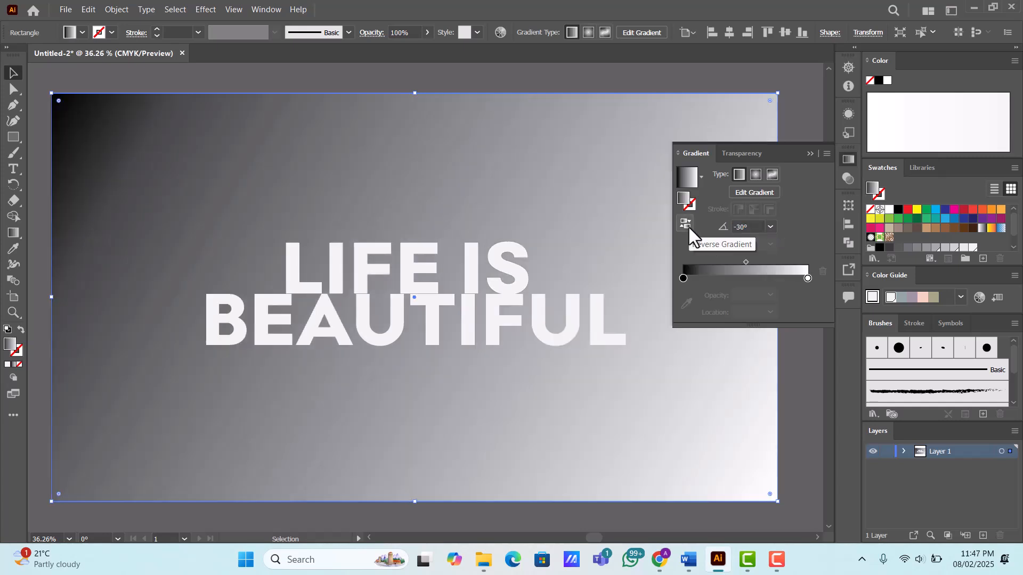
click(752, 226)
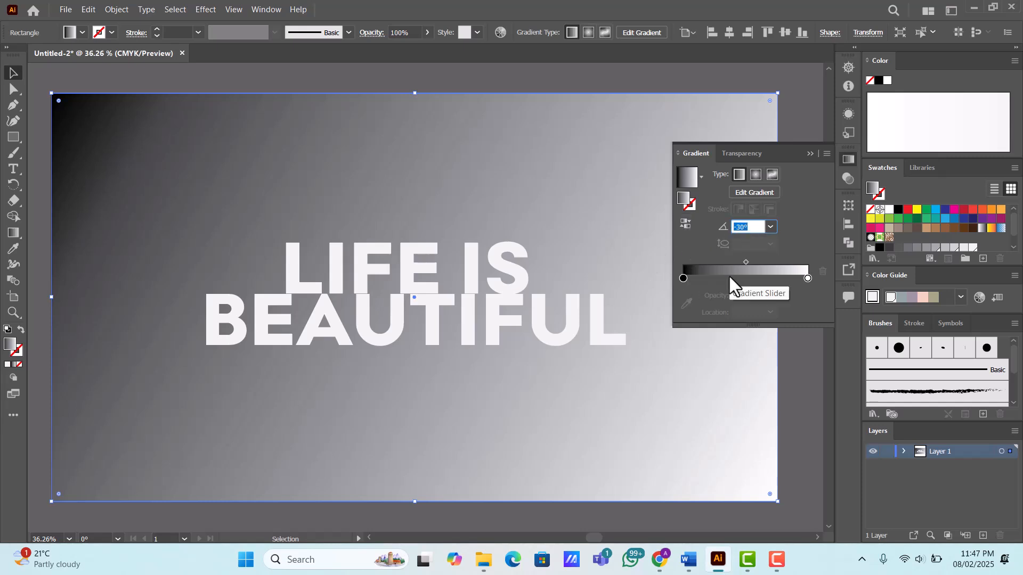
- Set the background gradient's angle to 30° and replace its black start stop with a light gray swatch
text(30)
key(Return)
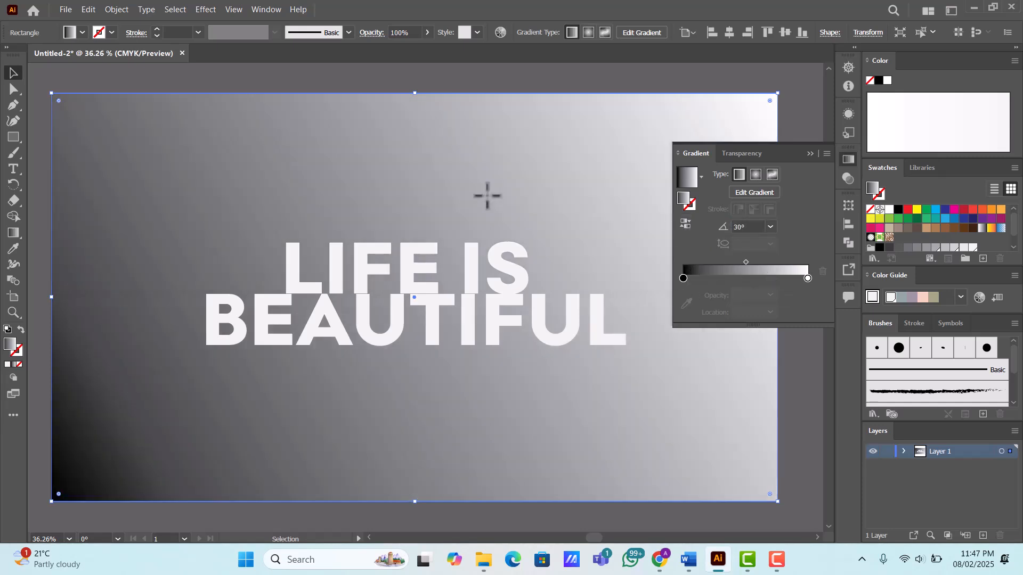
click(683, 277)
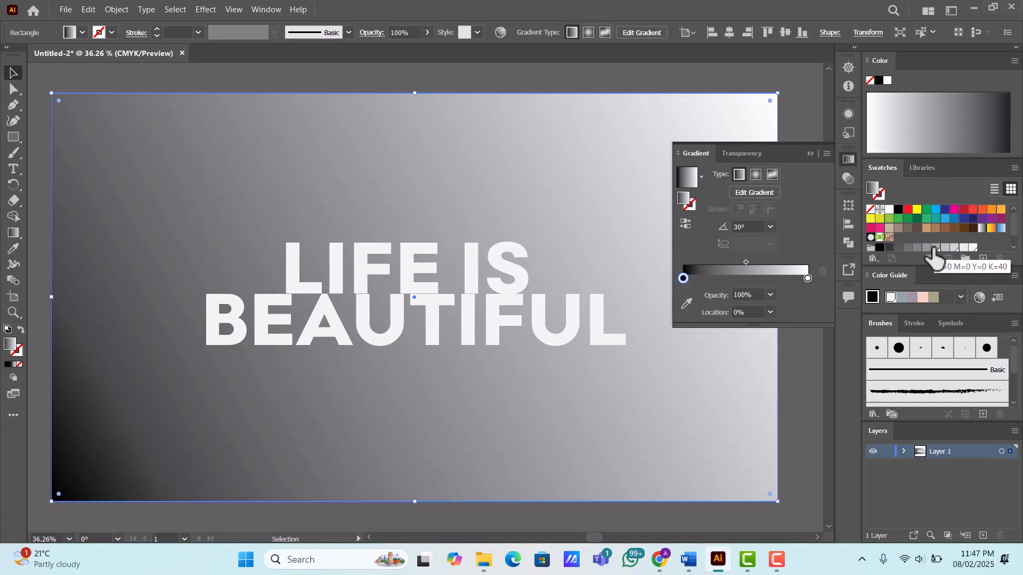
double_click(683, 278)
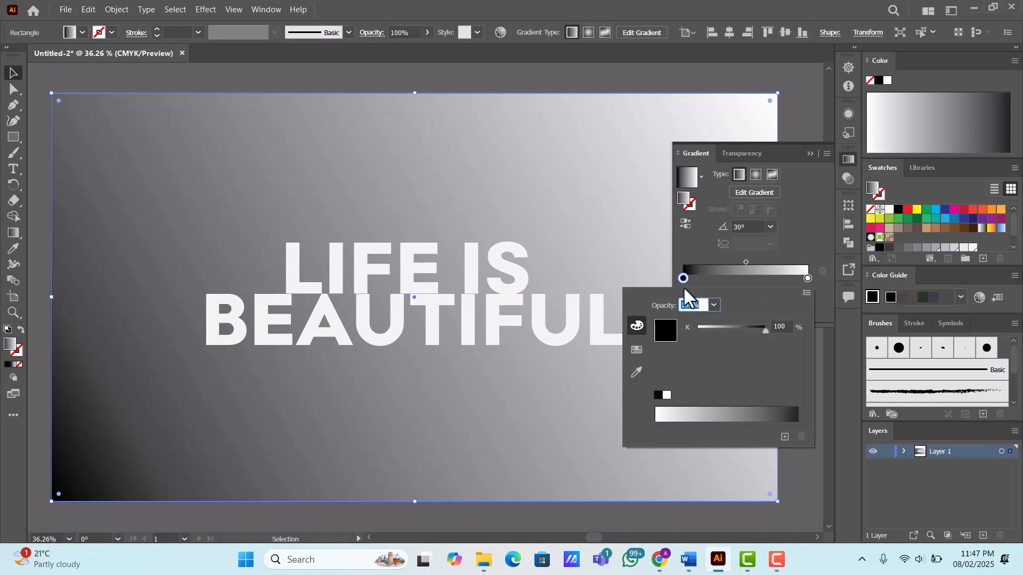
click(636, 371)
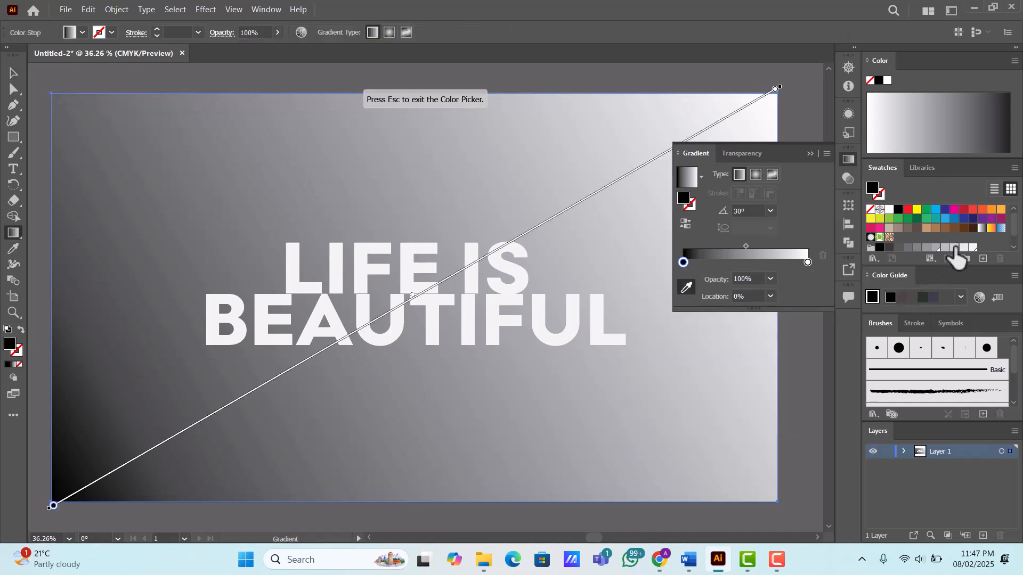
click(953, 249)
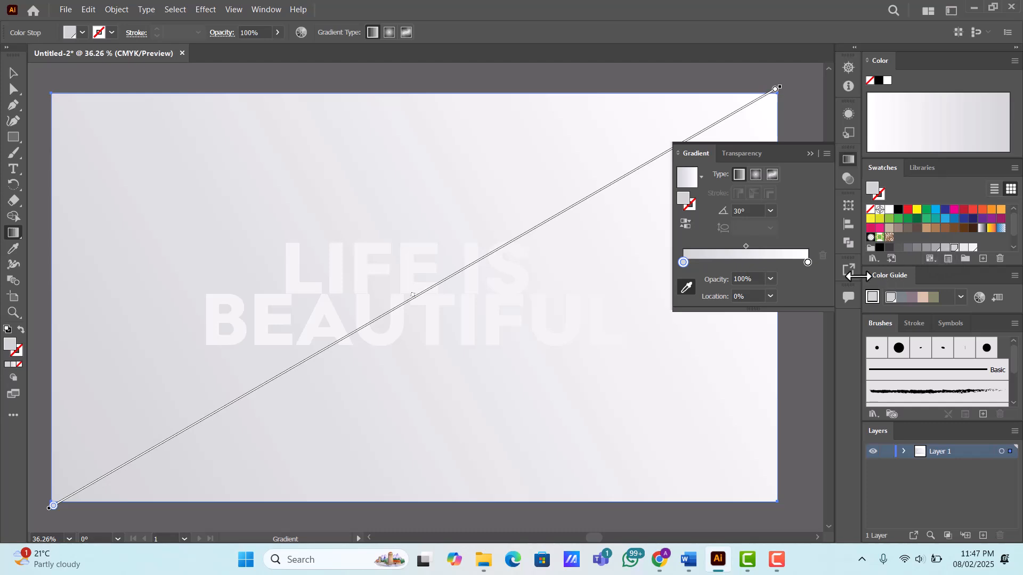
- Replace the background gradient's white end stop with the lightest gray swatch and return to the Selection tool
double_click(807, 262)
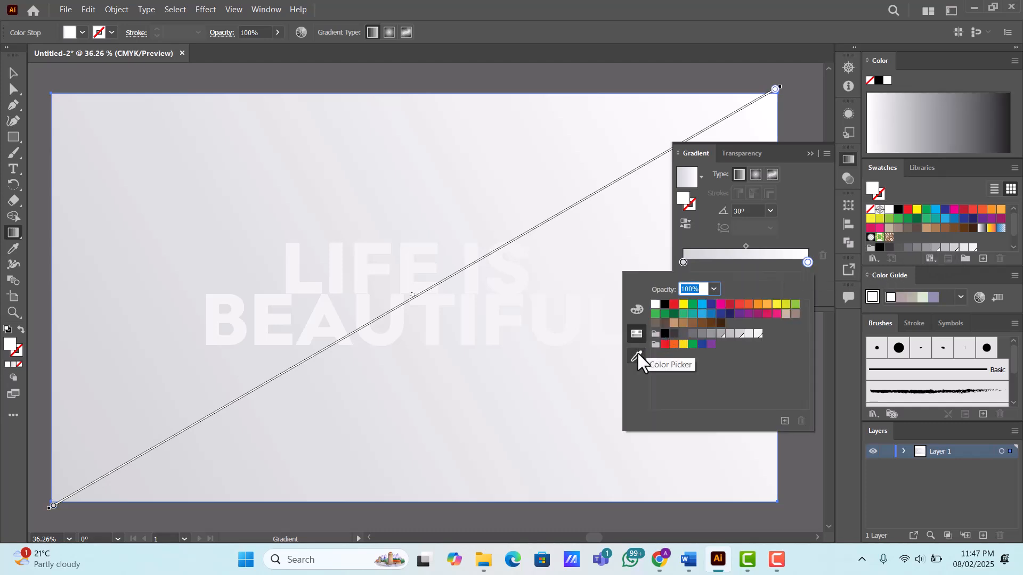
click(637, 358)
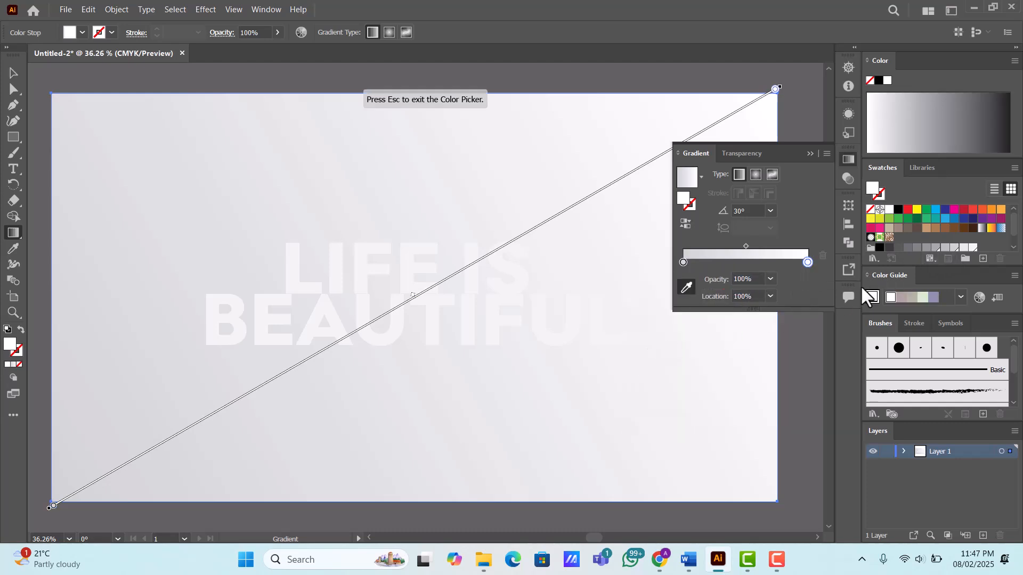
click(973, 247)
click(14, 73)
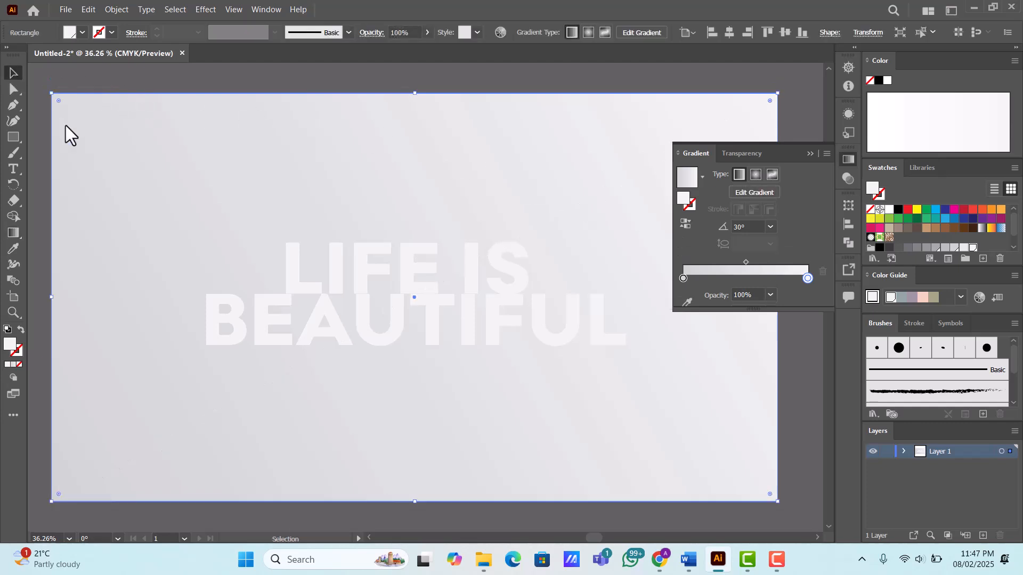
- Lock the gradient background rectangle
key(Tab)
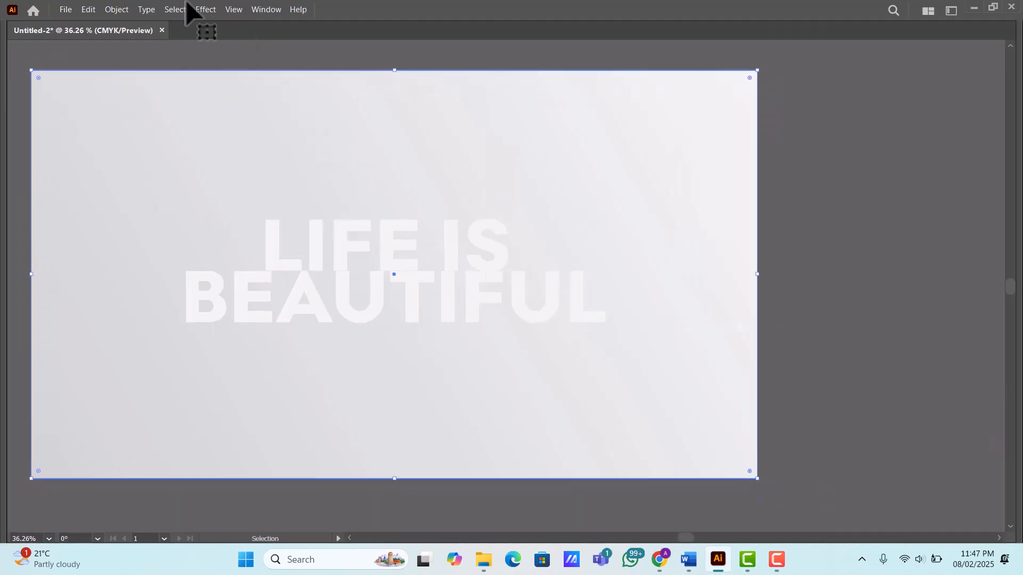
click(122, 7)
mouse_move(220, 98)
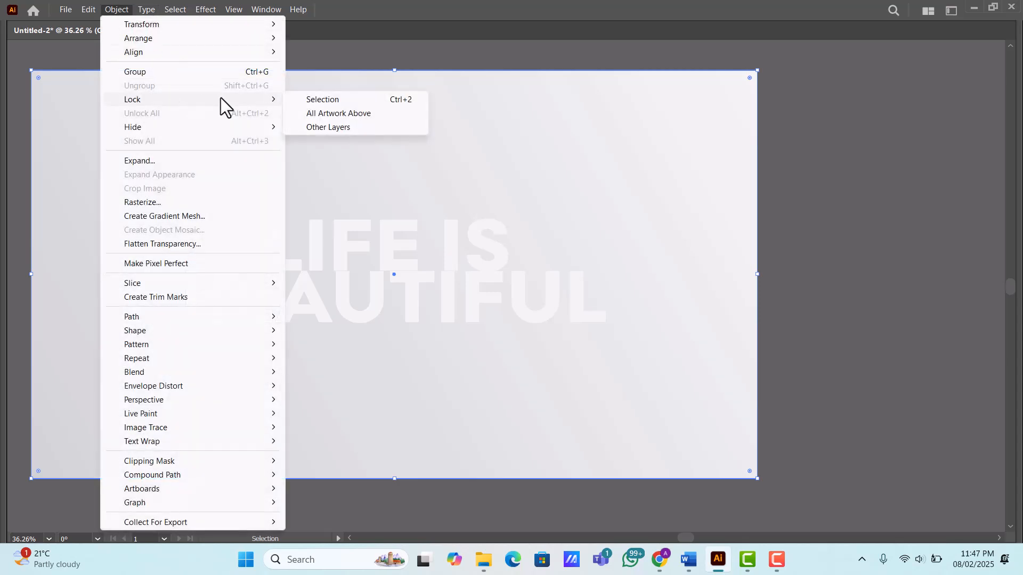
click(310, 101)
key(Tab)
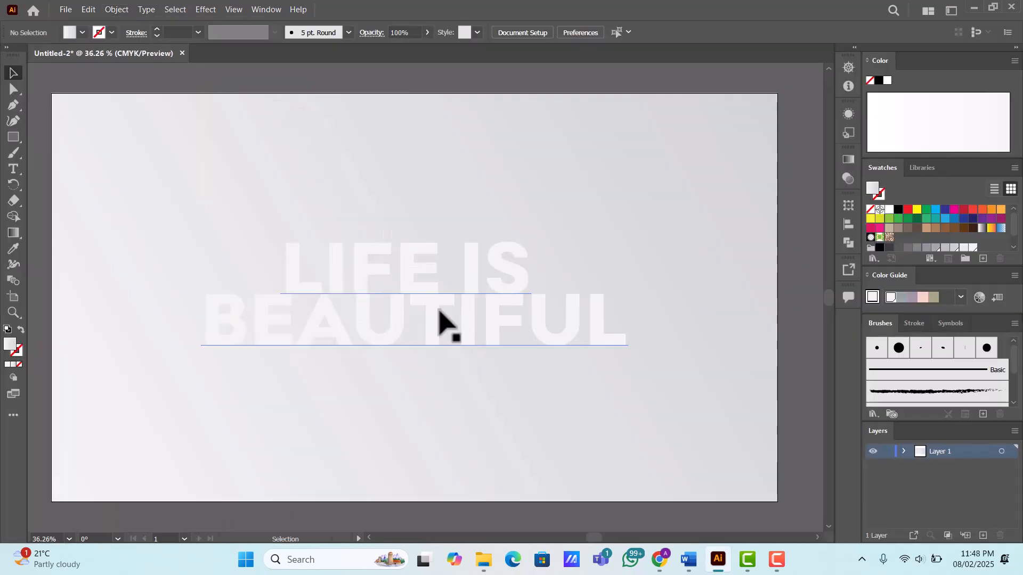
- Convert the "LIFE IS BEAUTIFUL" text to outlines
click(421, 292)
click(151, 9)
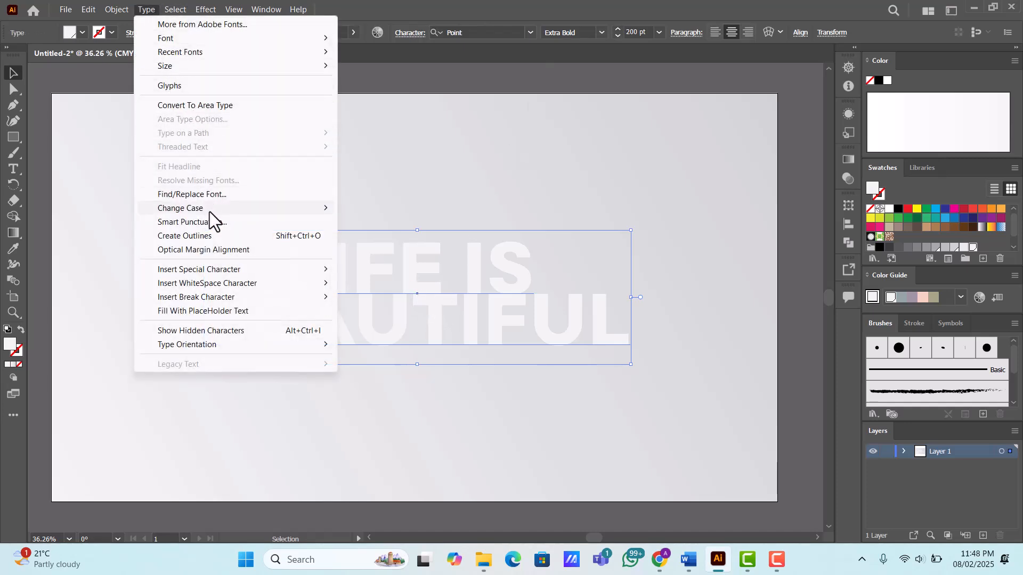
click(216, 235)
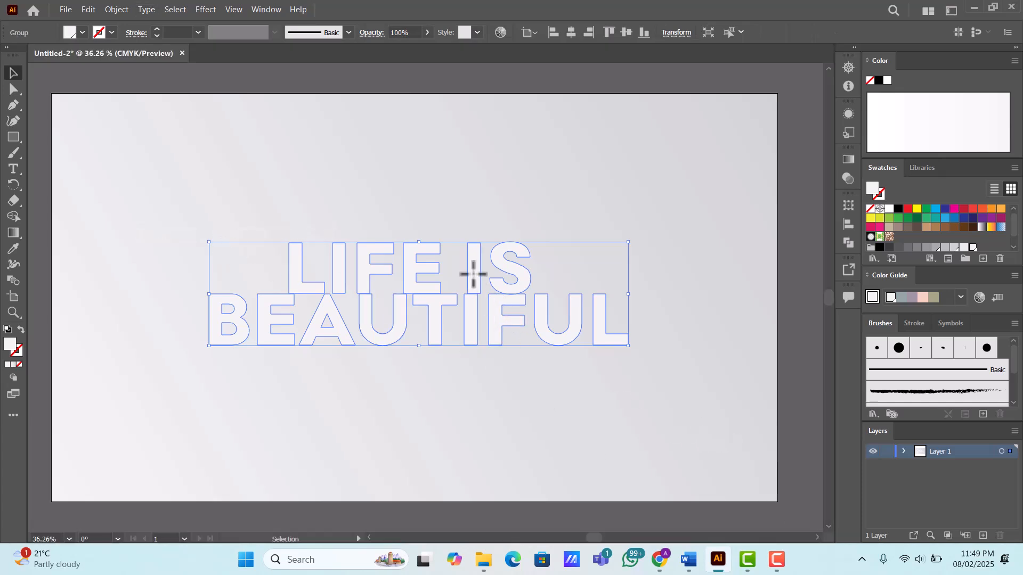
- Copy the outlined text, paste it in place, and fill the copy with the C=0 M=0 Y=0 K=40 gray swatch
click(94, 10)
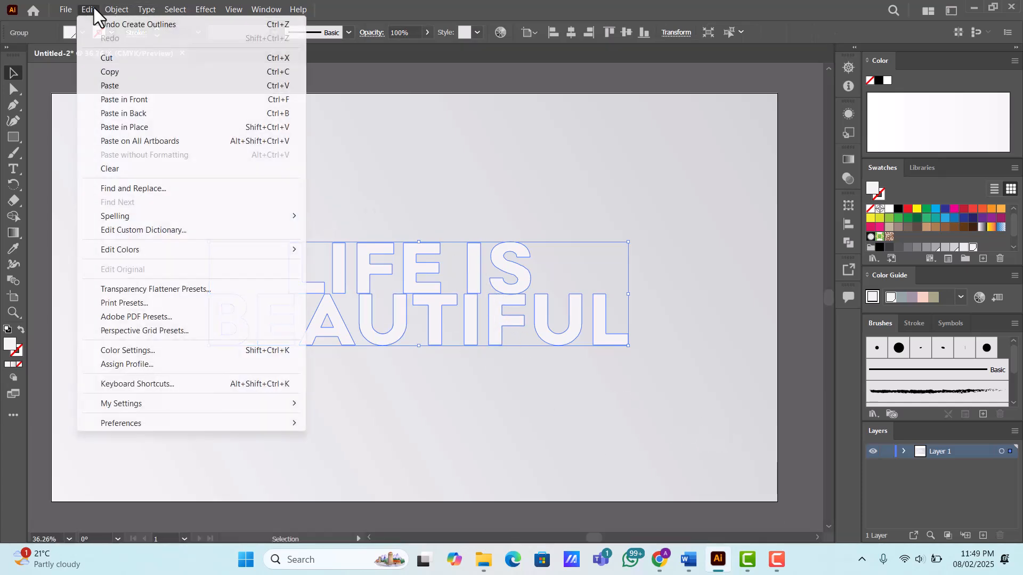
click(94, 10)
click(95, 9)
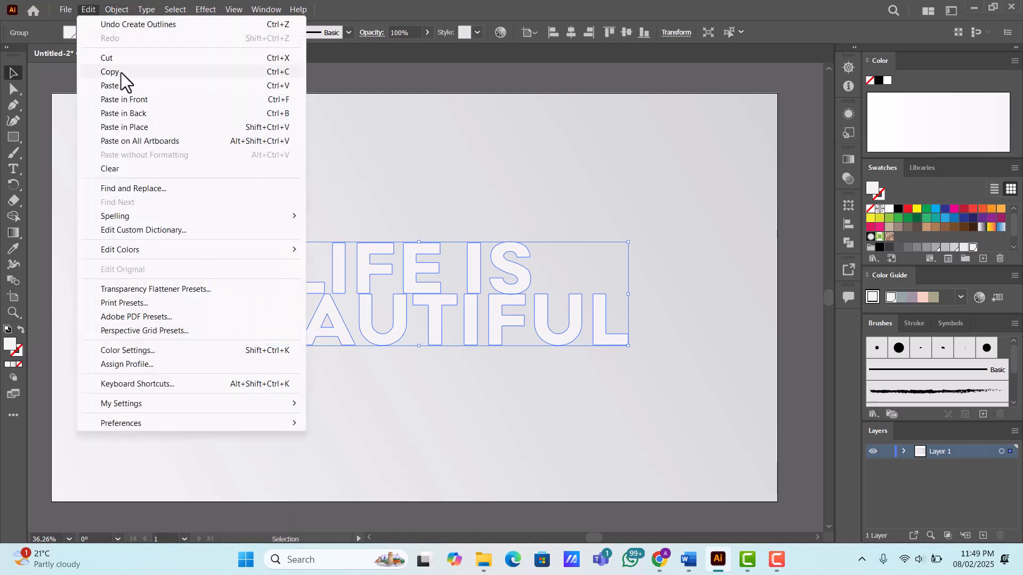
click(121, 72)
click(90, 10)
click(152, 128)
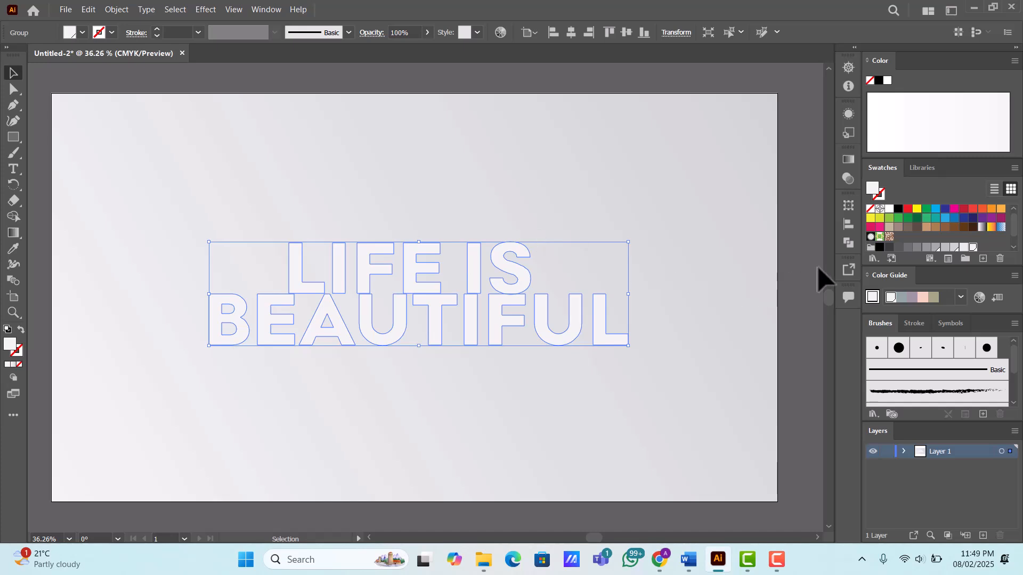
click(936, 247)
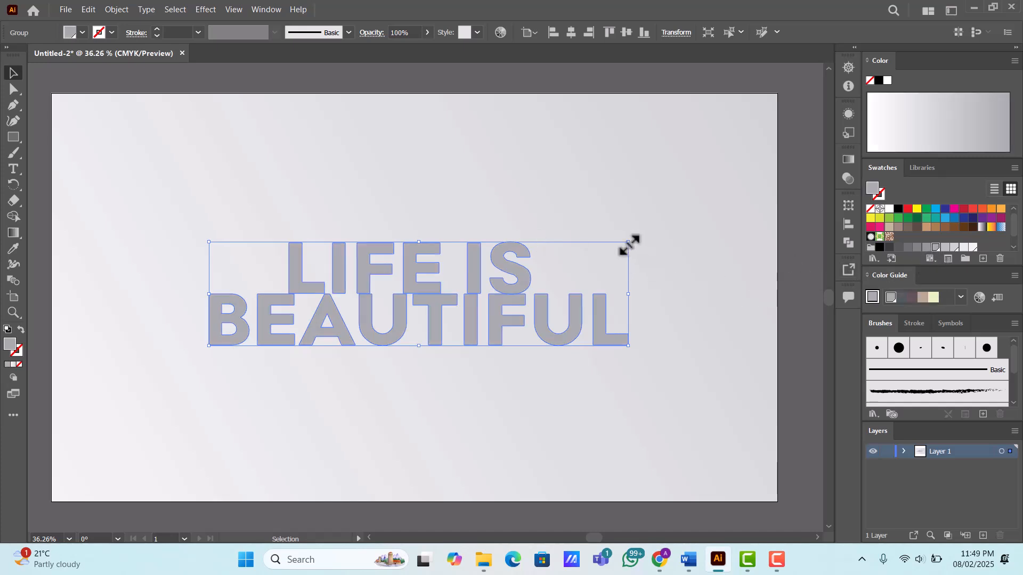
- Scale the gray copy proportionally about its center to roughly 30% and send it backward behind the large text
drag(628, 242, 481, 278)
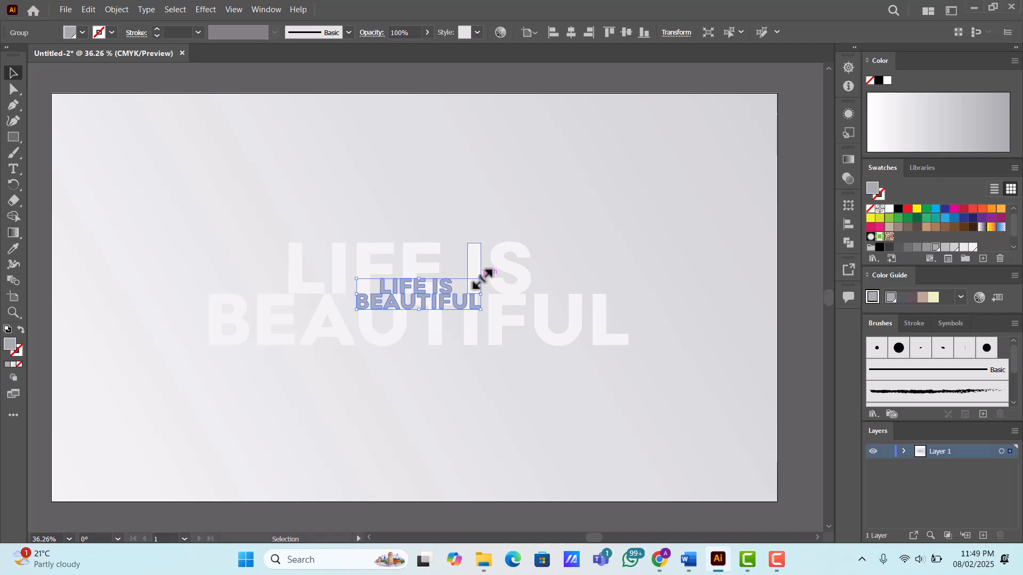
right_click(452, 293)
mouse_move(510, 475)
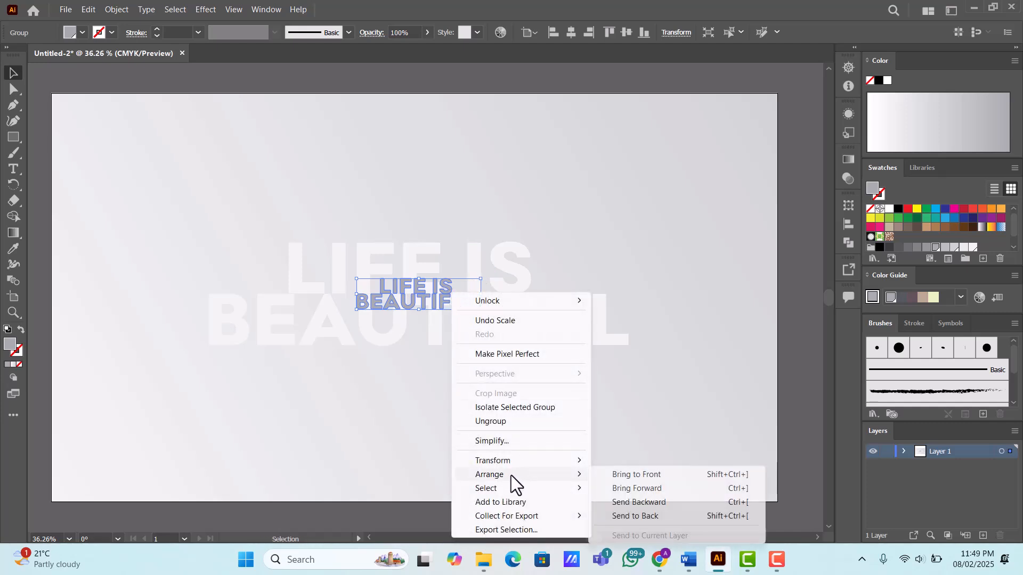
click(638, 502)
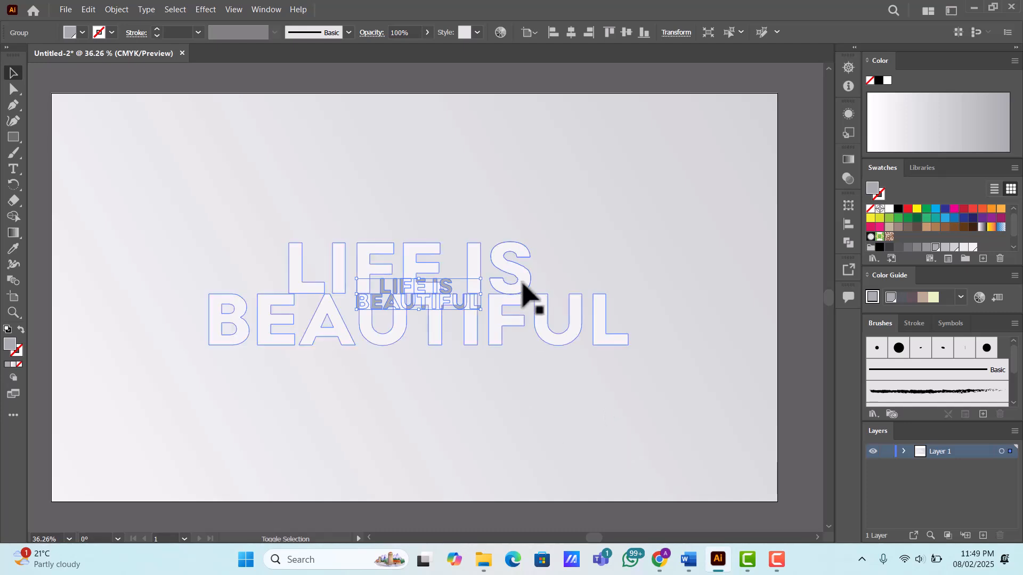
- Select the large light text together with the small gray copy and make a blend from them
shift+click(525, 293)
click(116, 9)
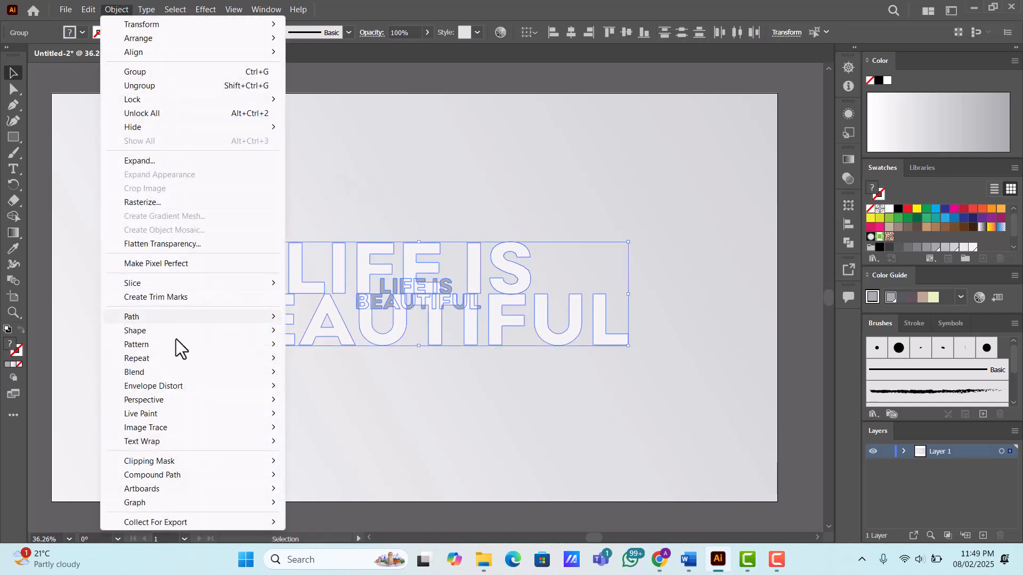
mouse_move(172, 371)
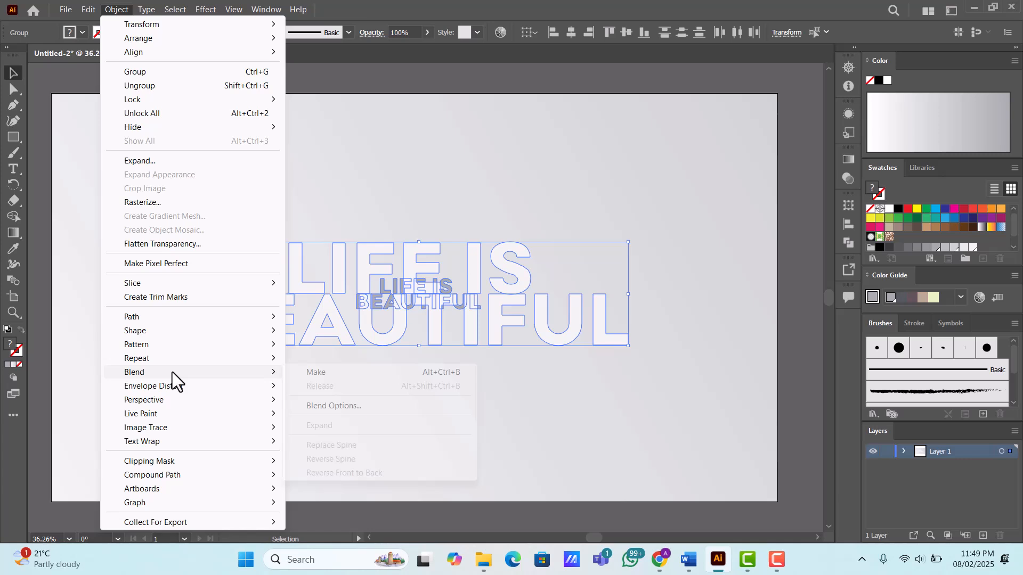
click(334, 372)
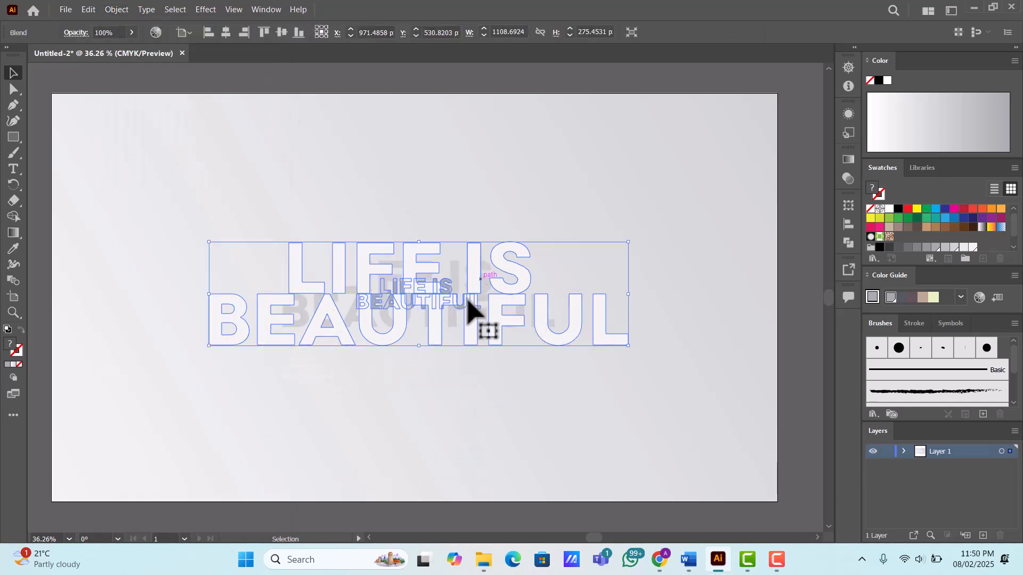
- Set the text blend's spacing to Specified Steps with 500 steps and deselect the artwork
click(115, 10)
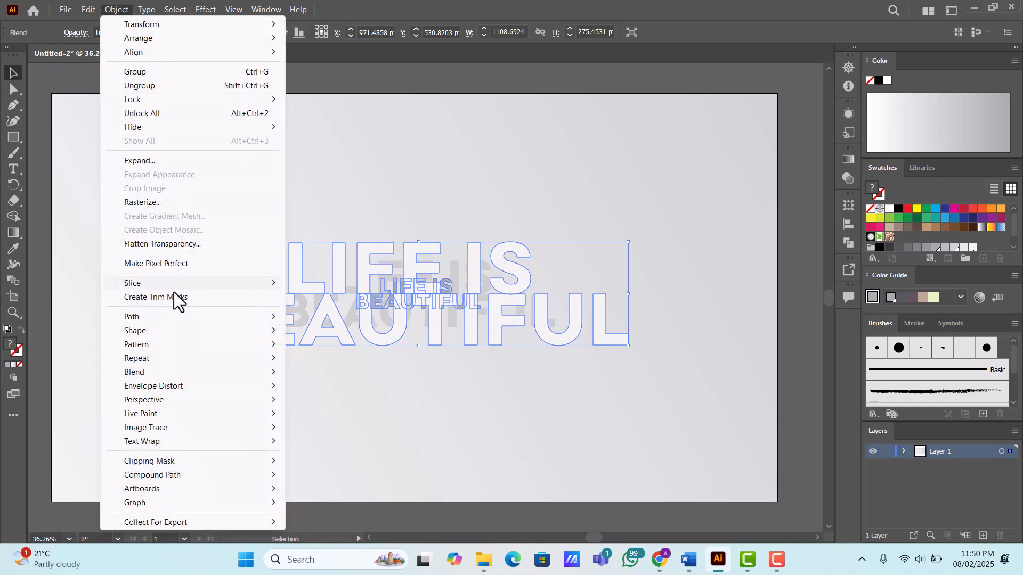
mouse_move(171, 369)
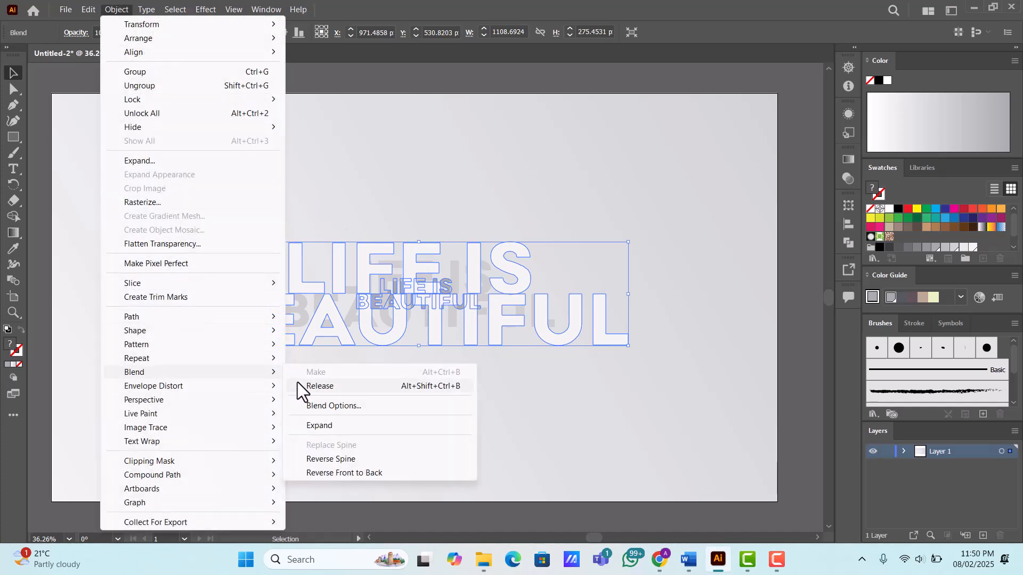
click(338, 406)
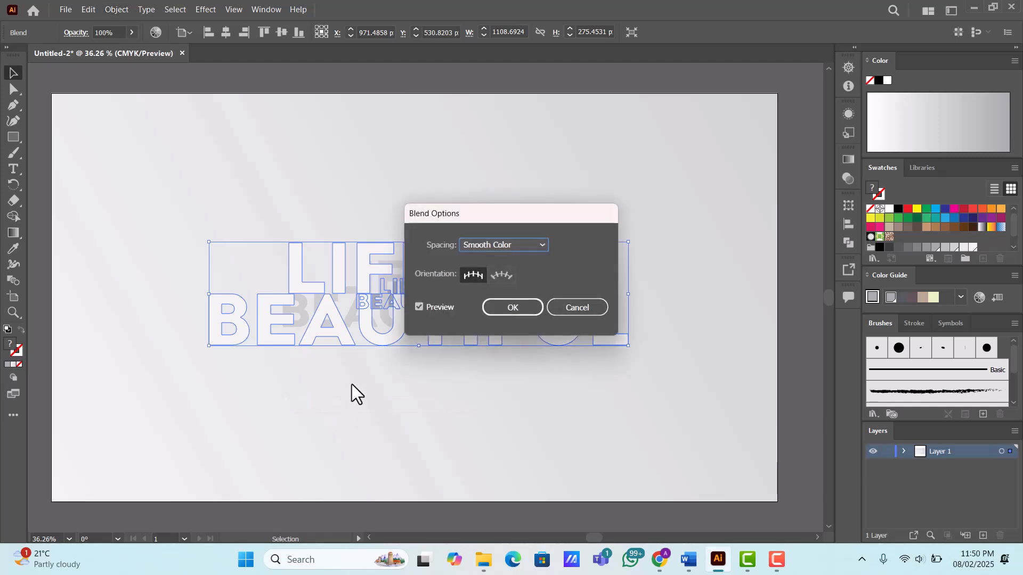
click(497, 246)
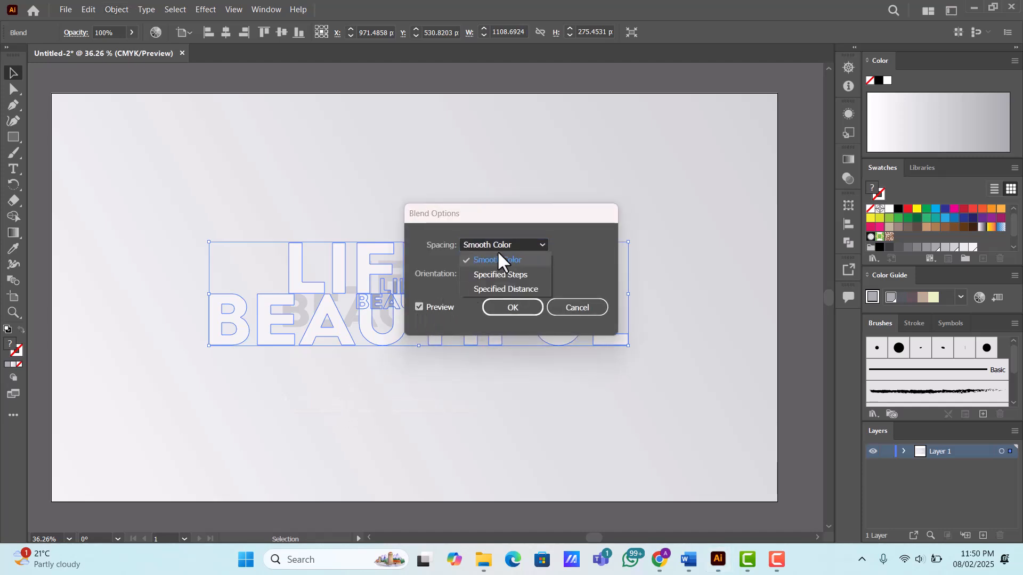
click(514, 273)
text(6)
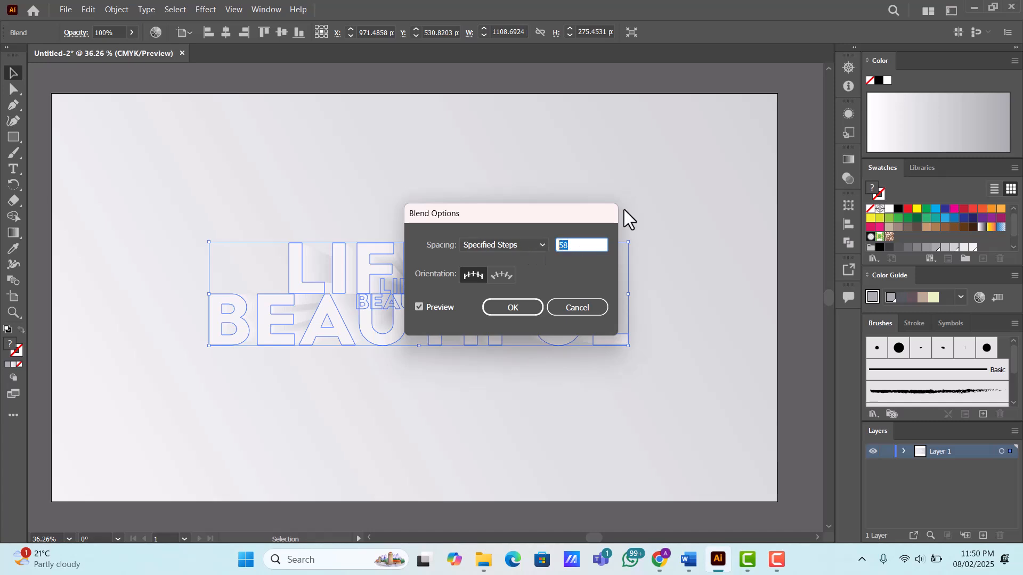
text(500)
click(531, 306)
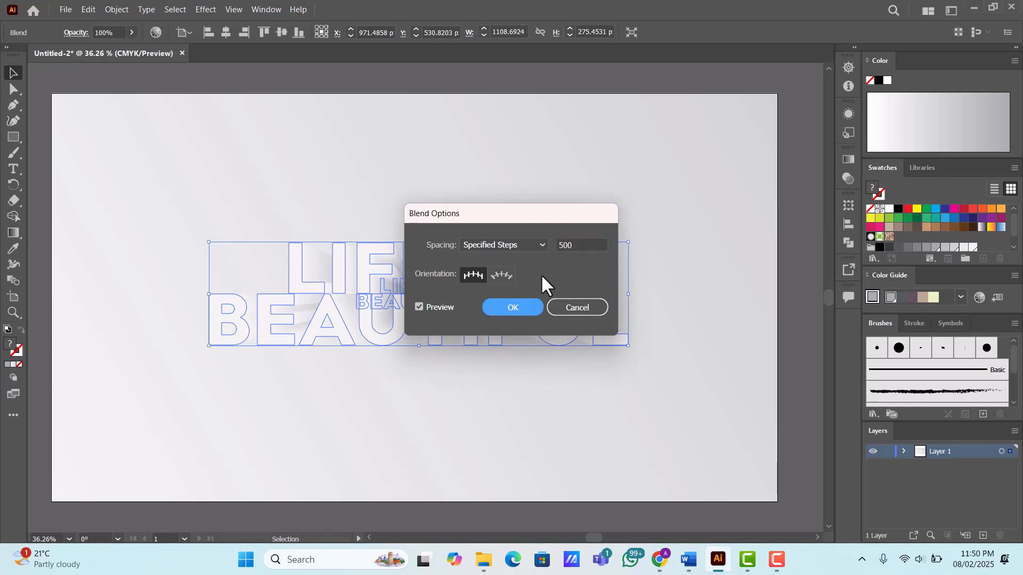
click(507, 201)
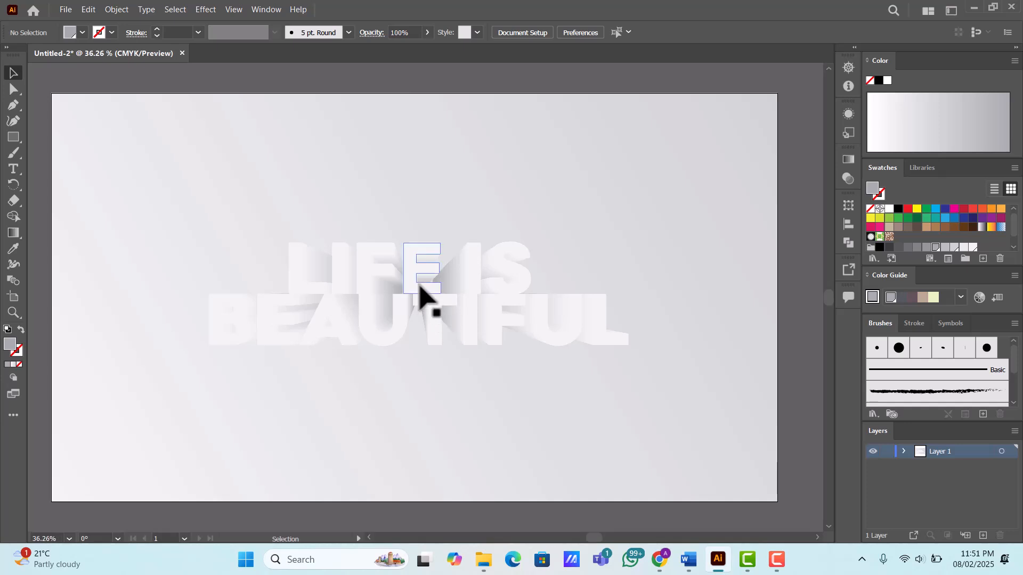
- Isolate the text blend and select its large front text group
click(419, 291)
double_click(415, 276)
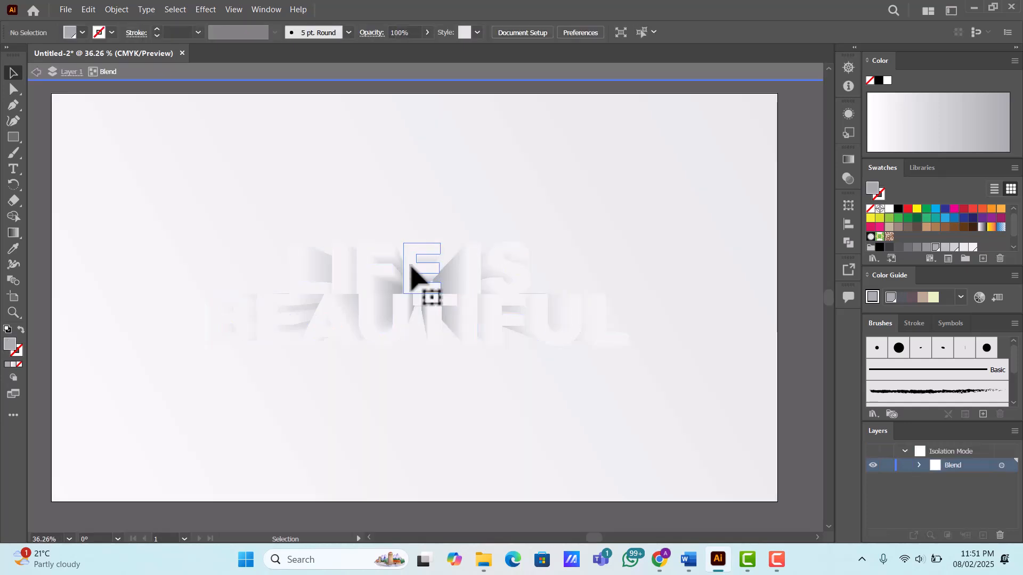
click(414, 276)
- Try moving the front text to different spots on the artboard to redirect the blended shadow, then undo the moves
mouse_move(417, 271)
mouse_down()
mouse_move(337, 358)
mouse_move(534, 361)
mouse_move(511, 267)
mouse_move(516, 179)
mouse_up()
drag(516, 179, 316, 156)
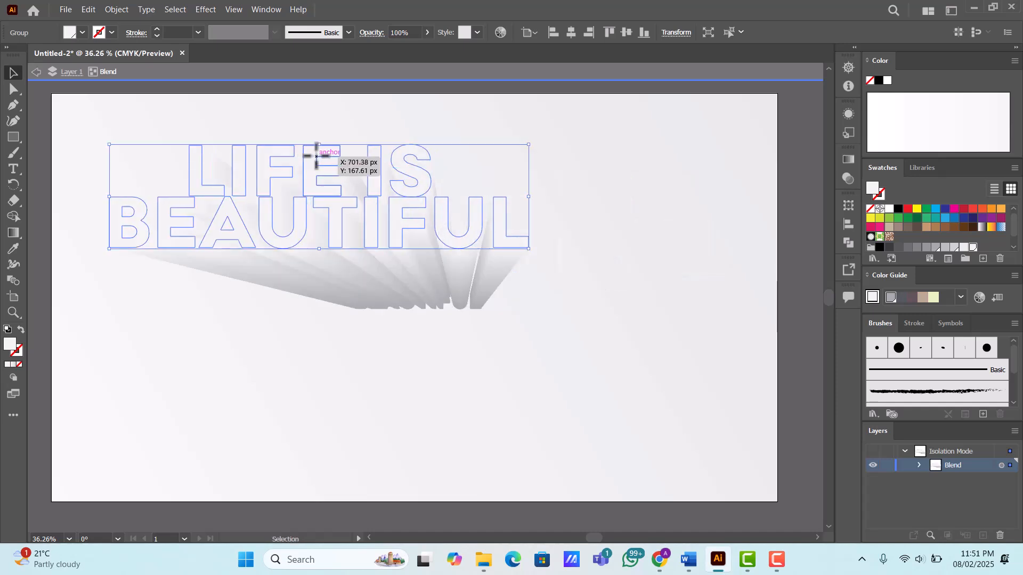
key(a)
key(ctrl+z)
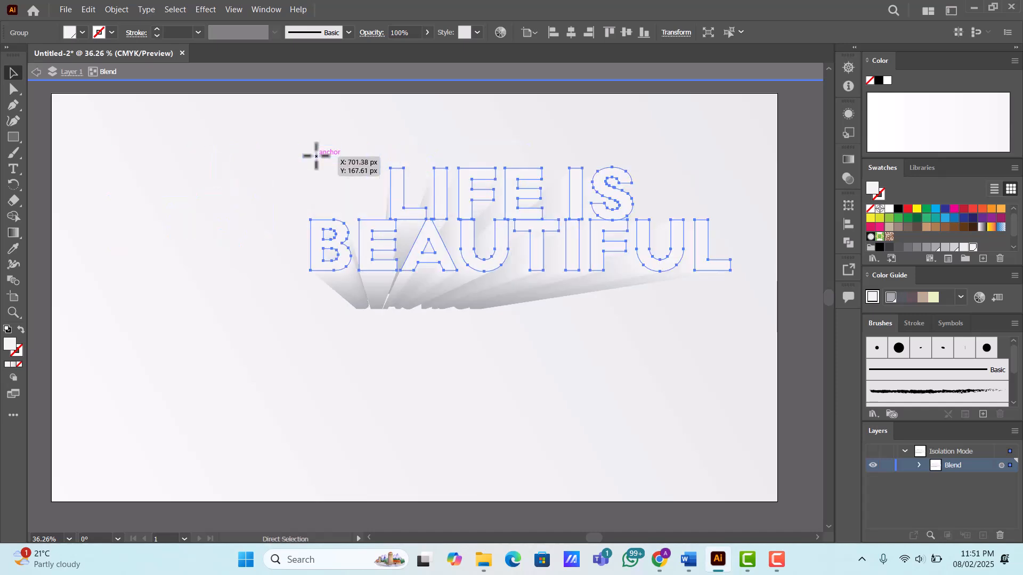
key(ctrl+z)
key(ctrl+shift+z)
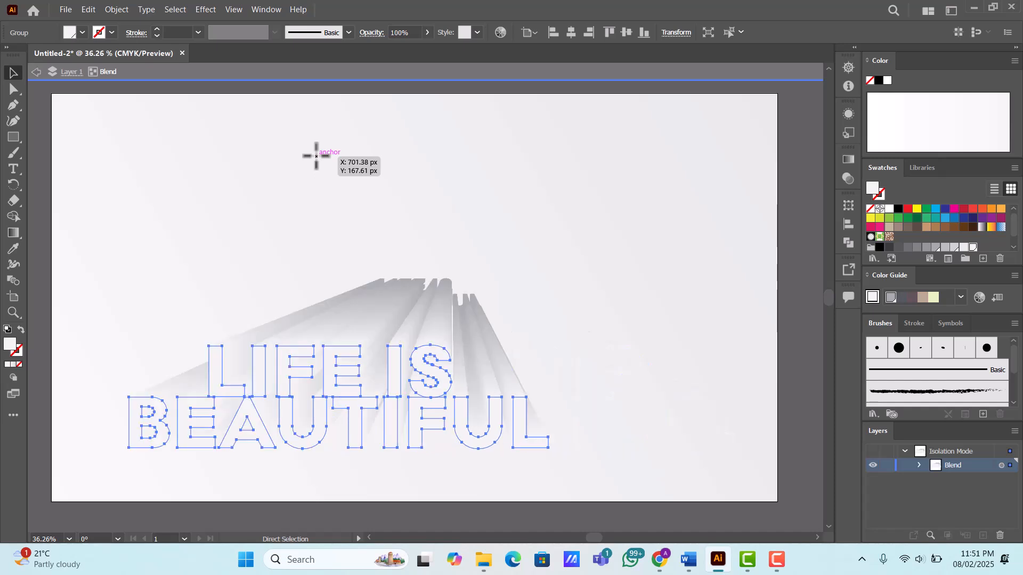
key(ctrl+z)
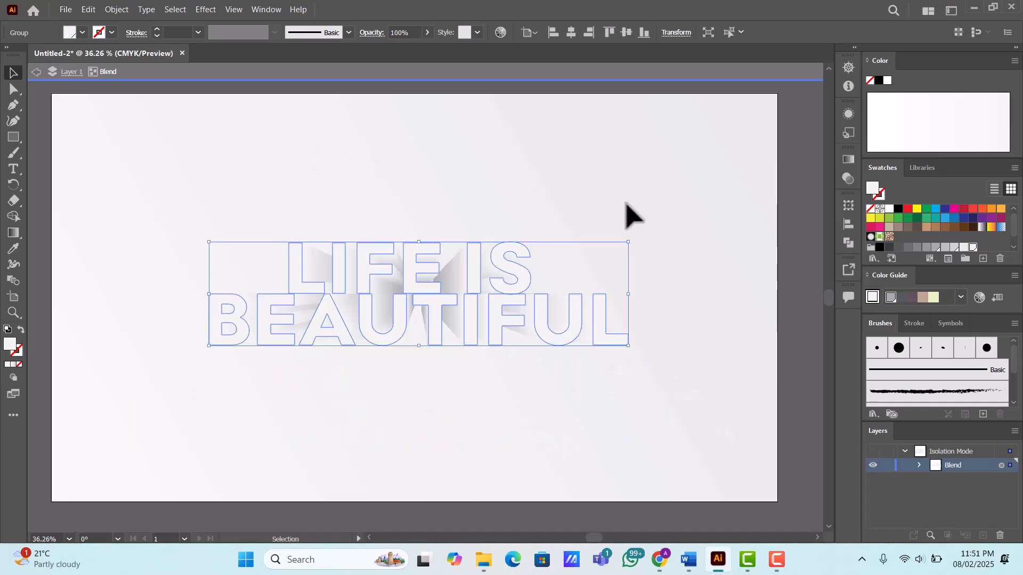
- Try several gray swatches, including K=40, on the large front text and settle on a light gray fill
click(936, 249)
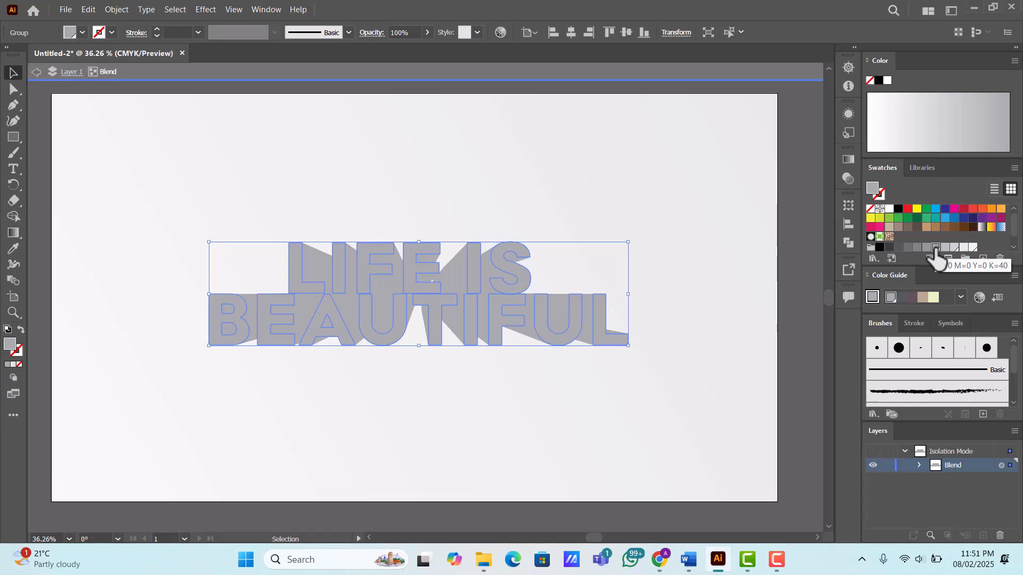
click(945, 247)
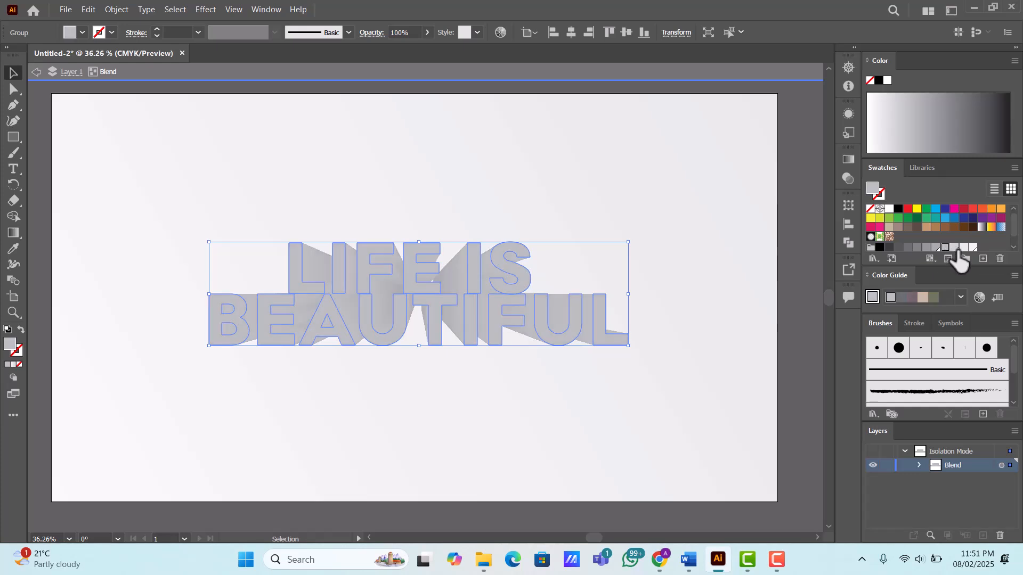
click(964, 247)
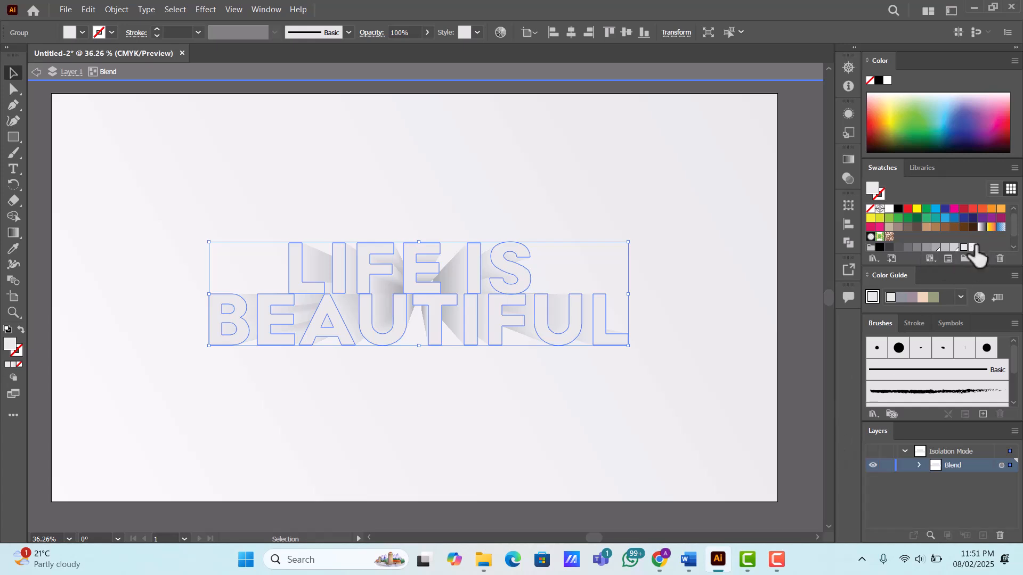
click(954, 247)
- Select the small text copy inside the blend using outline view and return to preview
key(ctrl+y)
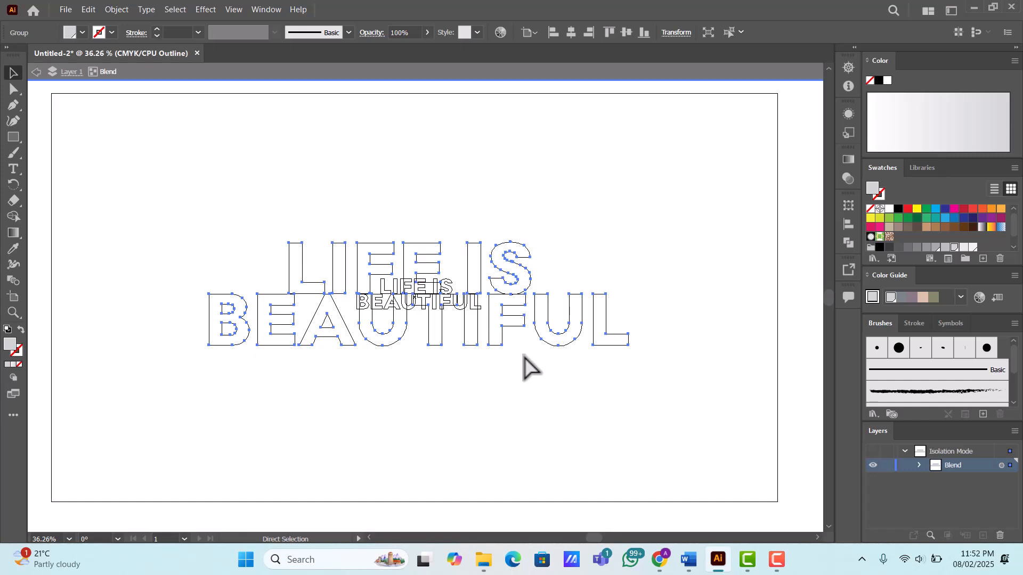
key(v)
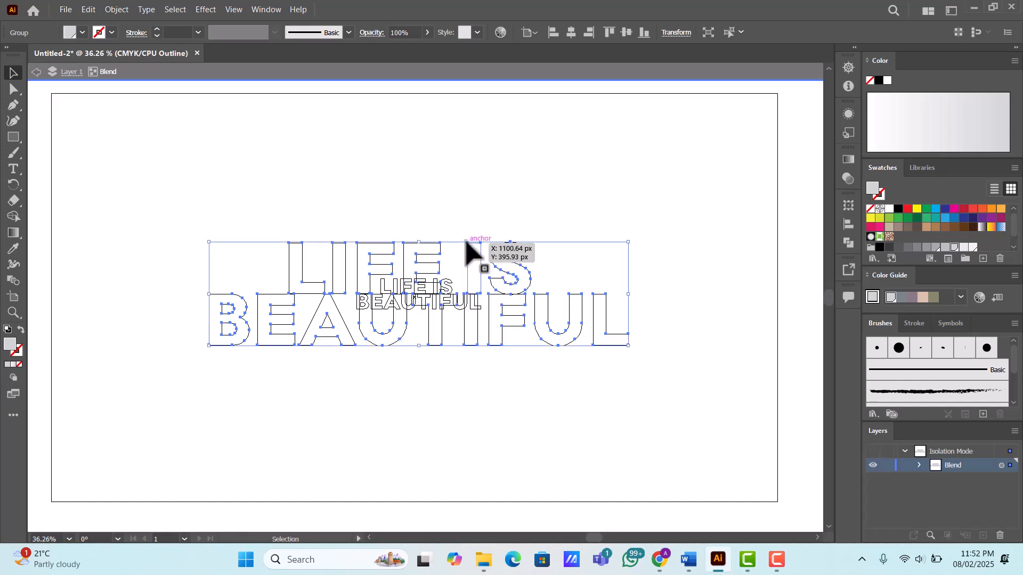
click(450, 291)
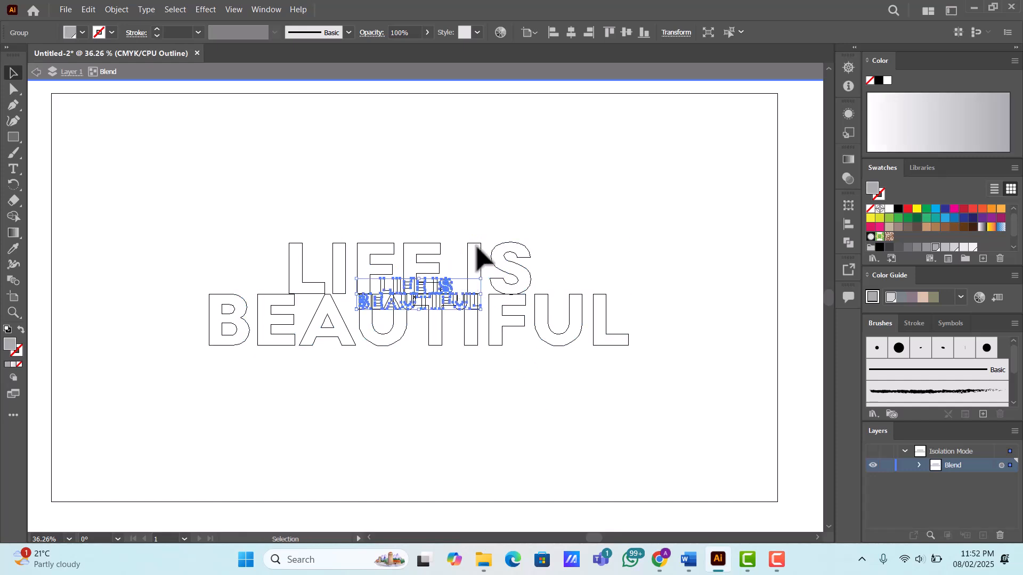
click(479, 242)
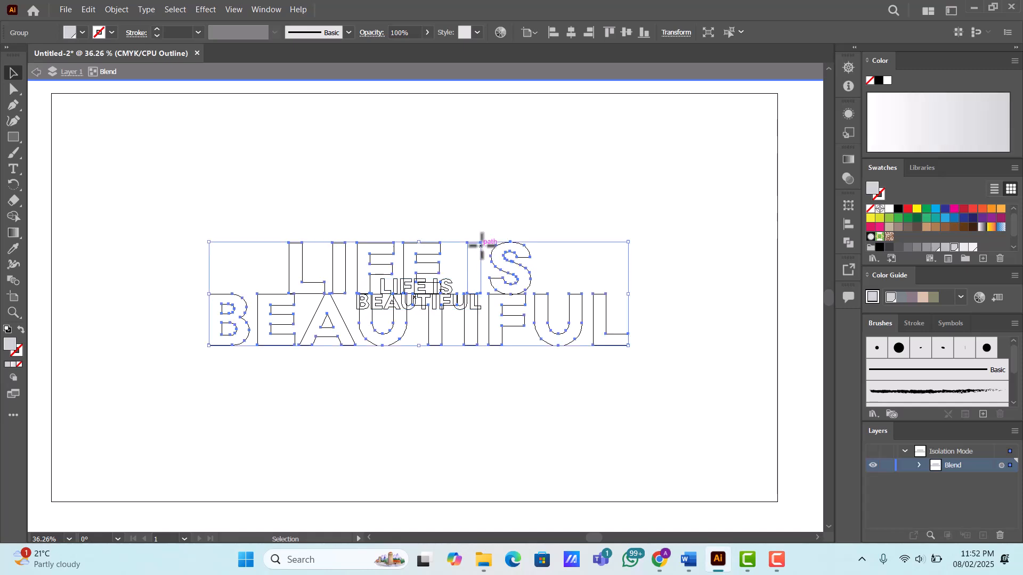
click(449, 290)
key(ctrl+y)
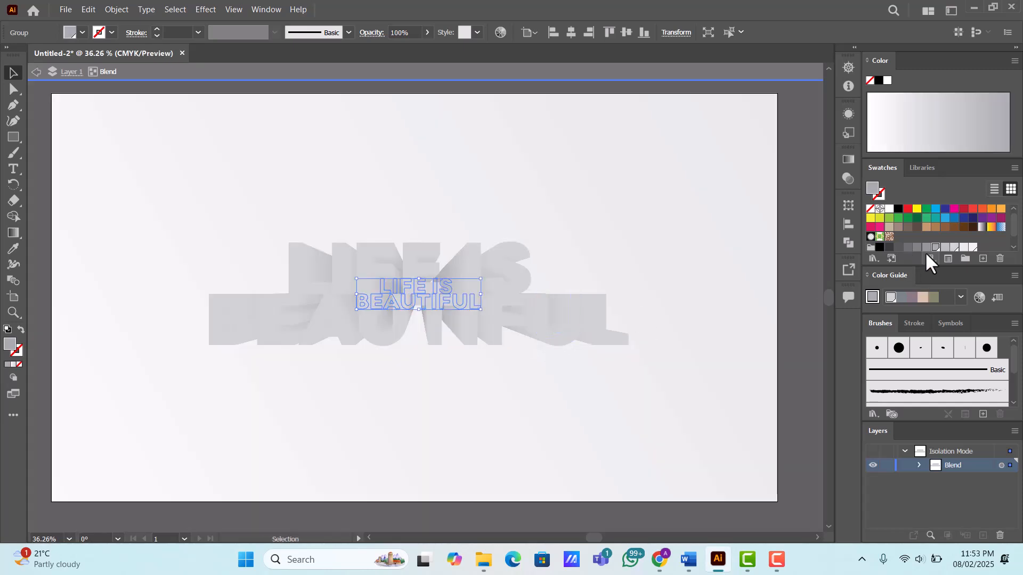
- Darken the small text copy through progressively deeper gray swatches, ending on the K=70 gray
click(926, 247)
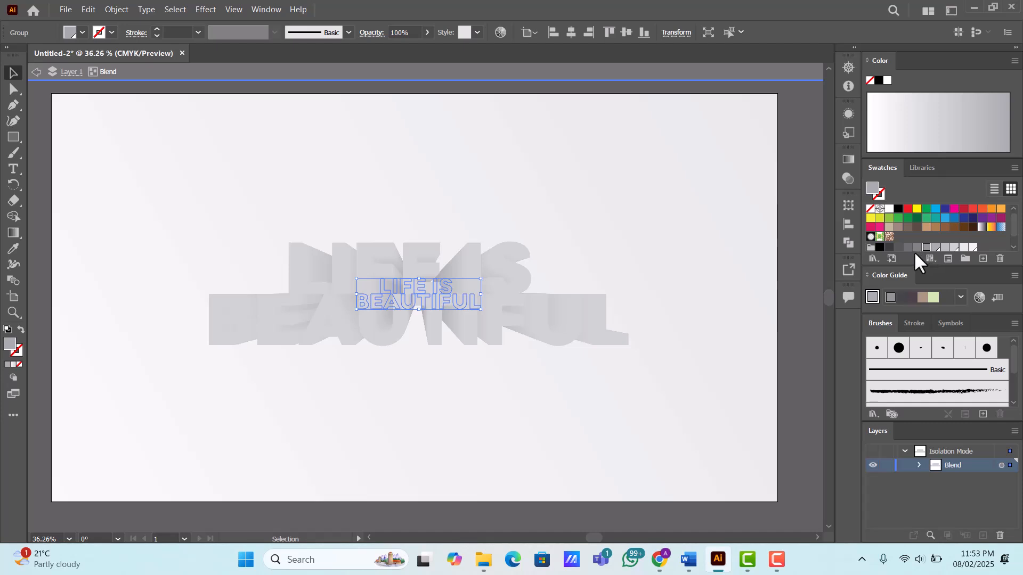
click(917, 247)
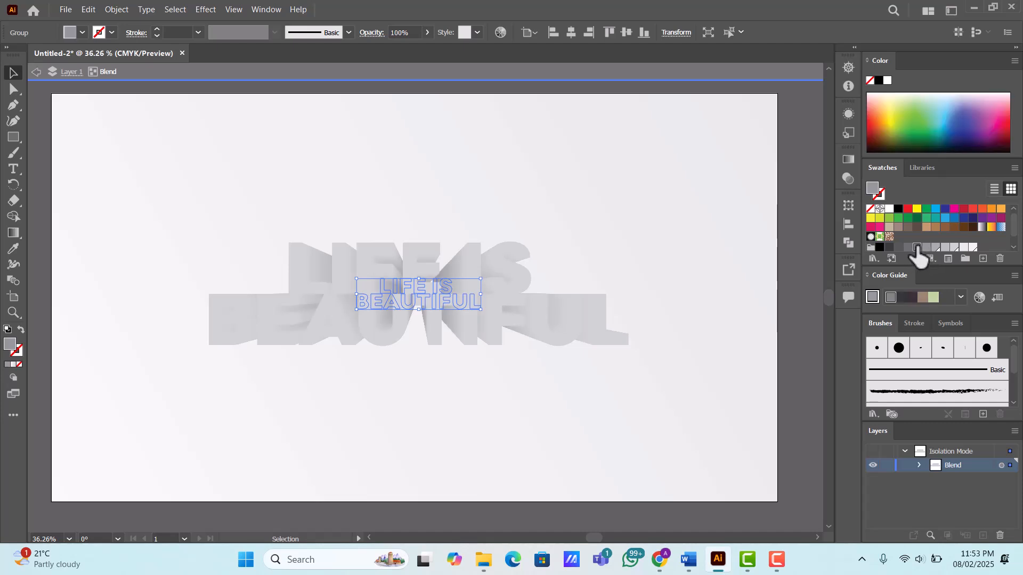
click(908, 247)
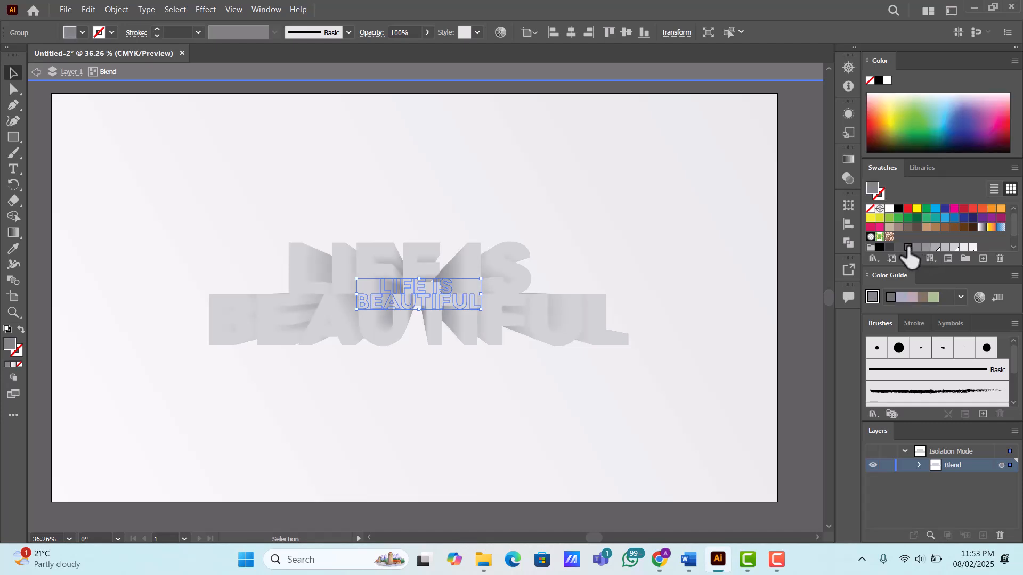
double_click(908, 247)
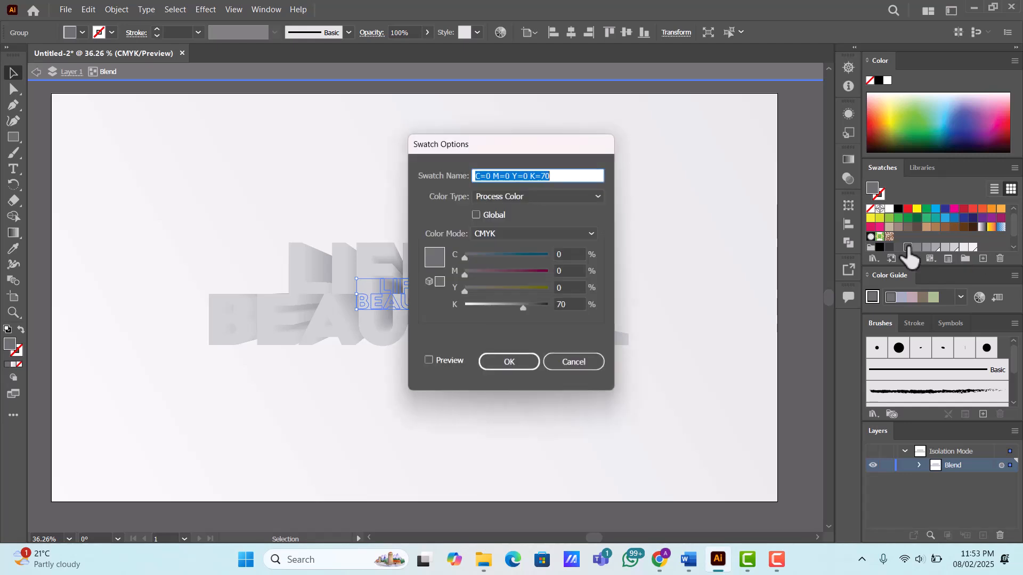
click(510, 361)
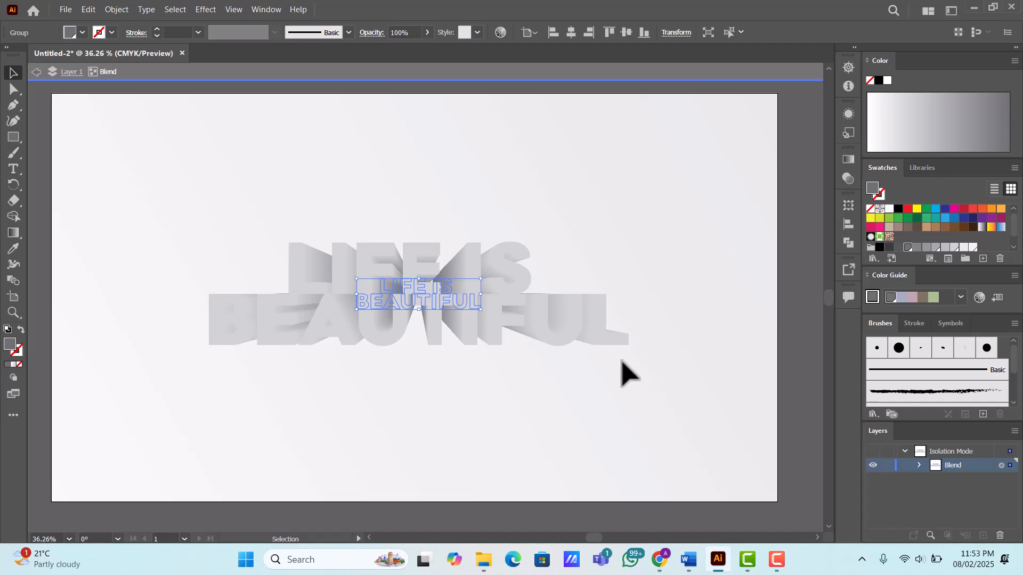
- Try enlarging the small text copy, undo the scaling and leave isolation mode
drag(481, 278, 703, 162)
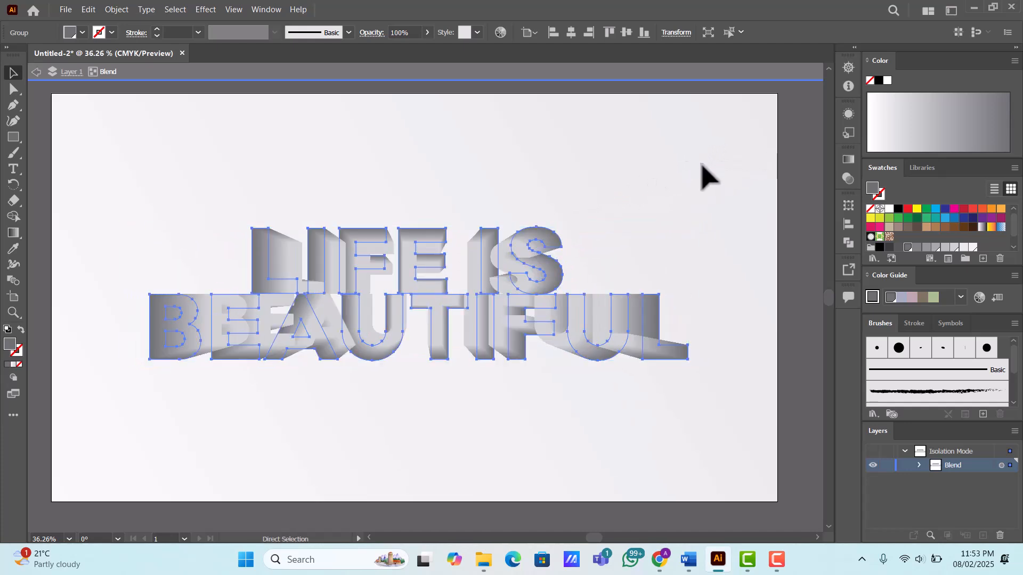
key(ctrl+z)
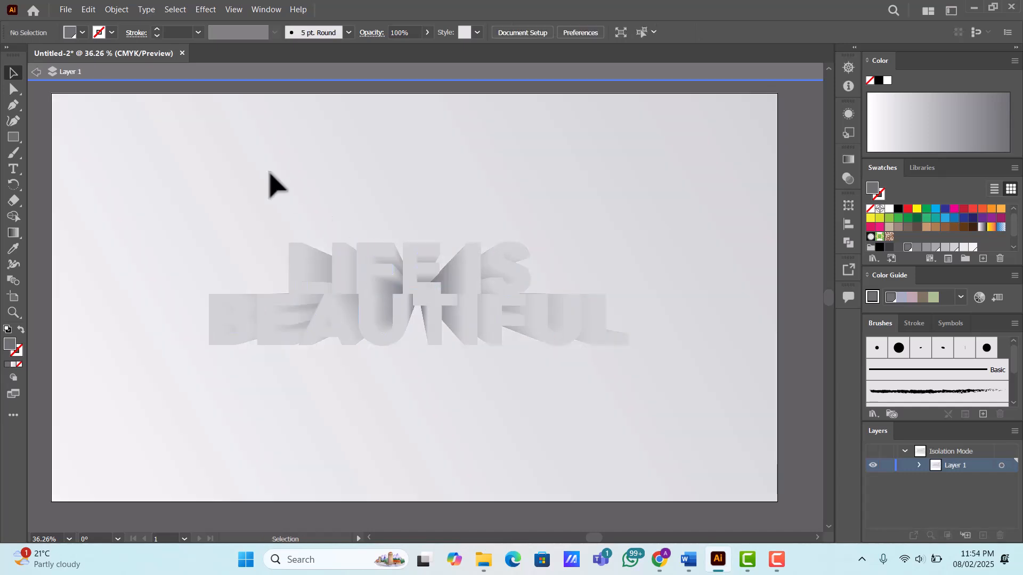
click(35, 71)
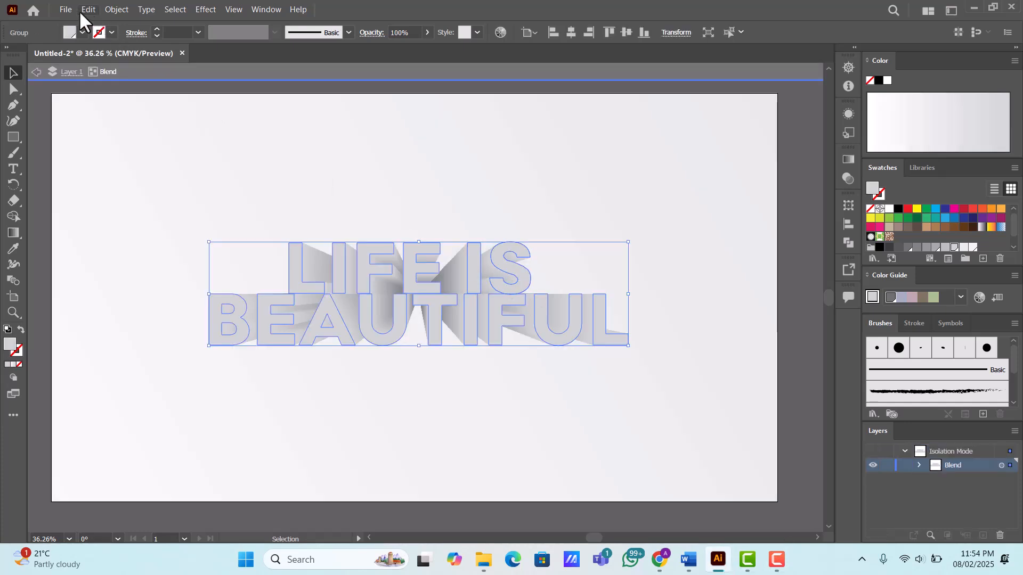
- Copy the large front text from the blend, exit isolation mode and paste the copy in front
click(90, 9)
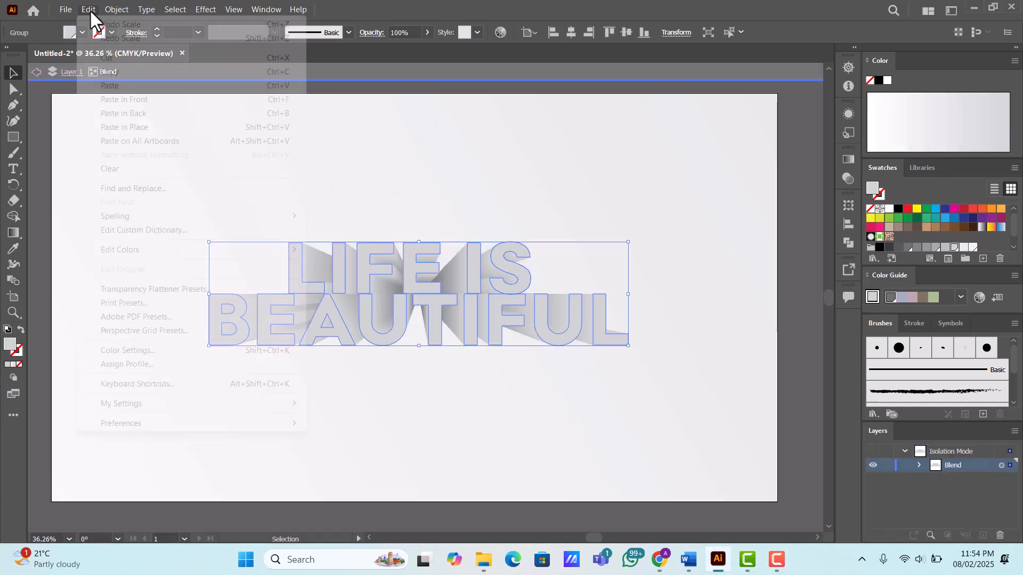
click(116, 77)
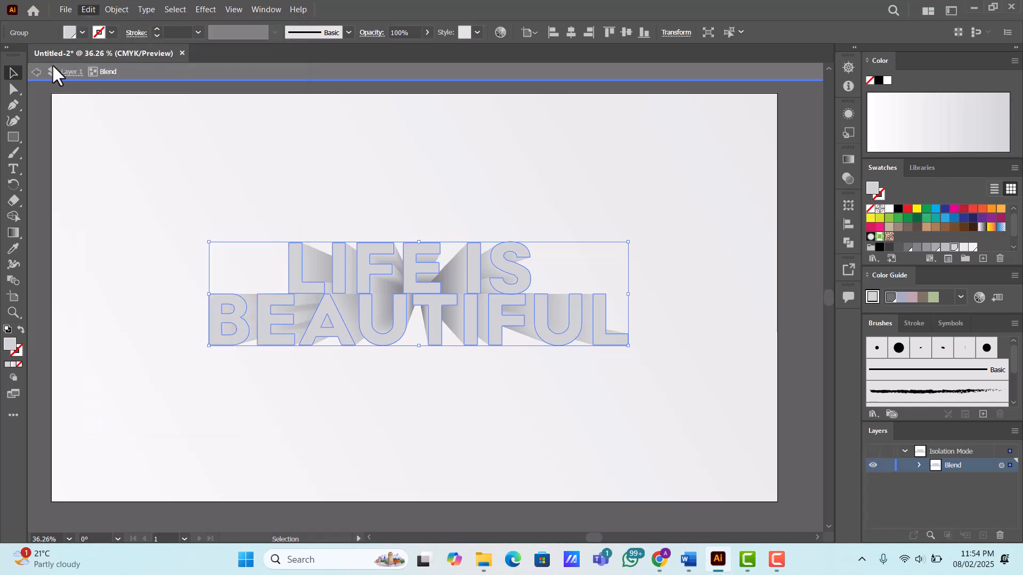
click(36, 73)
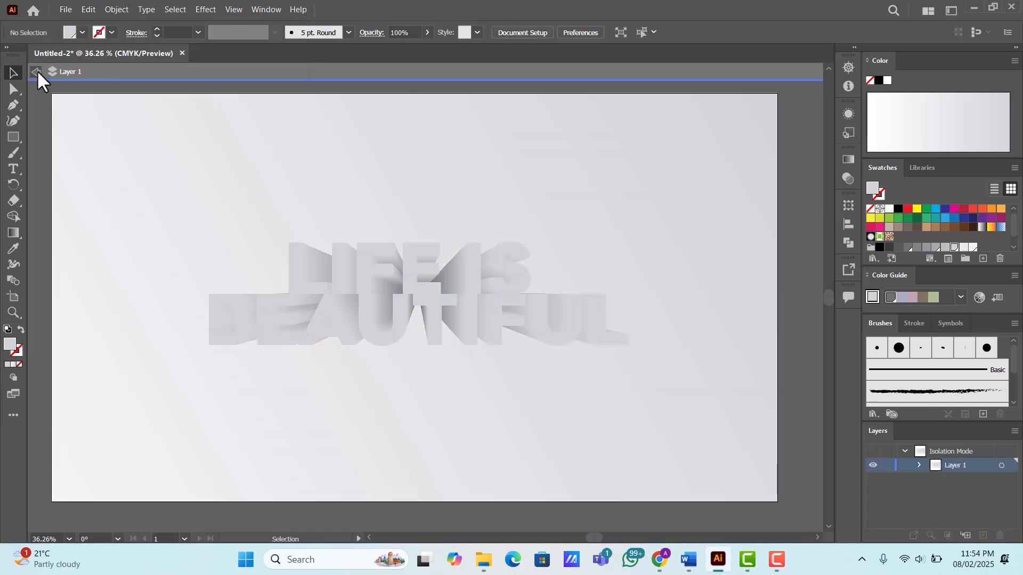
click(36, 72)
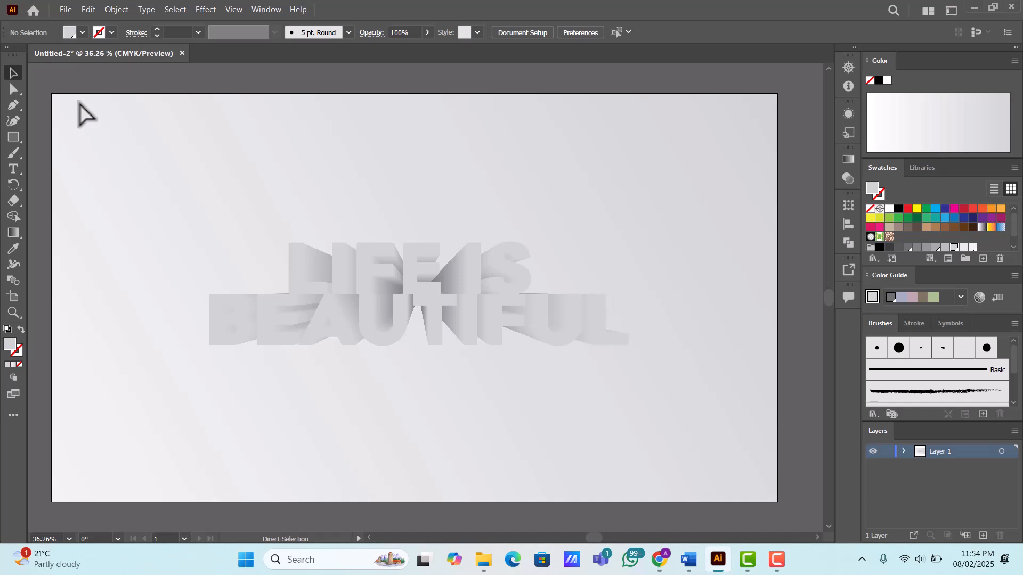
click(89, 9)
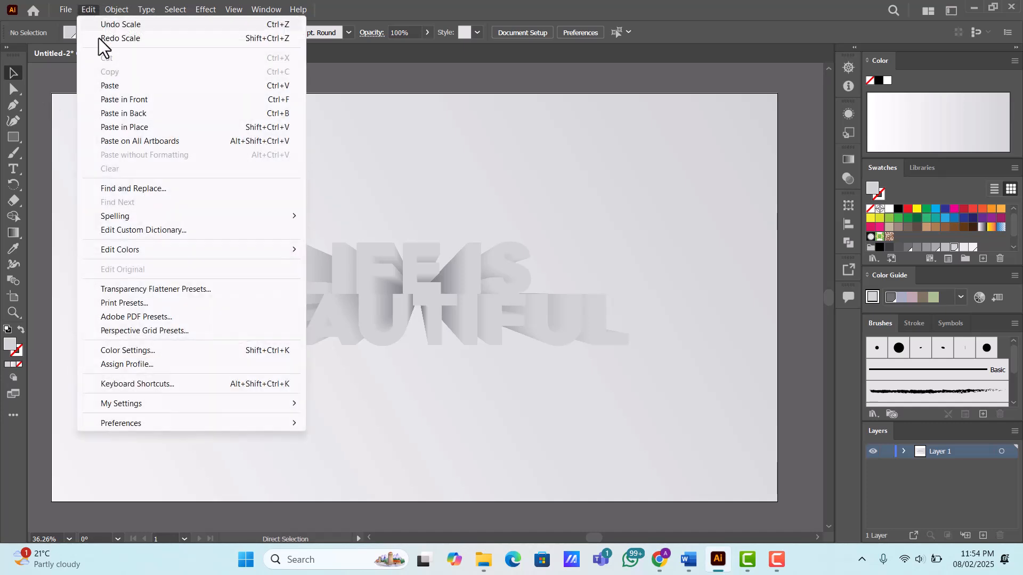
click(149, 100)
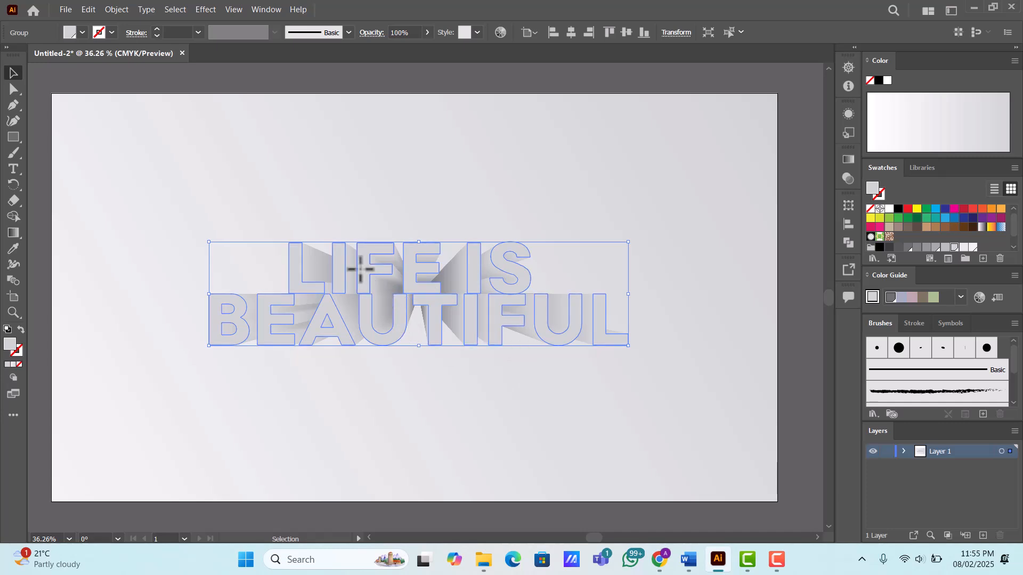
- Fill the pasted text with the gradient sampled from the background, reversed and set to a 30° angle
click(14, 249)
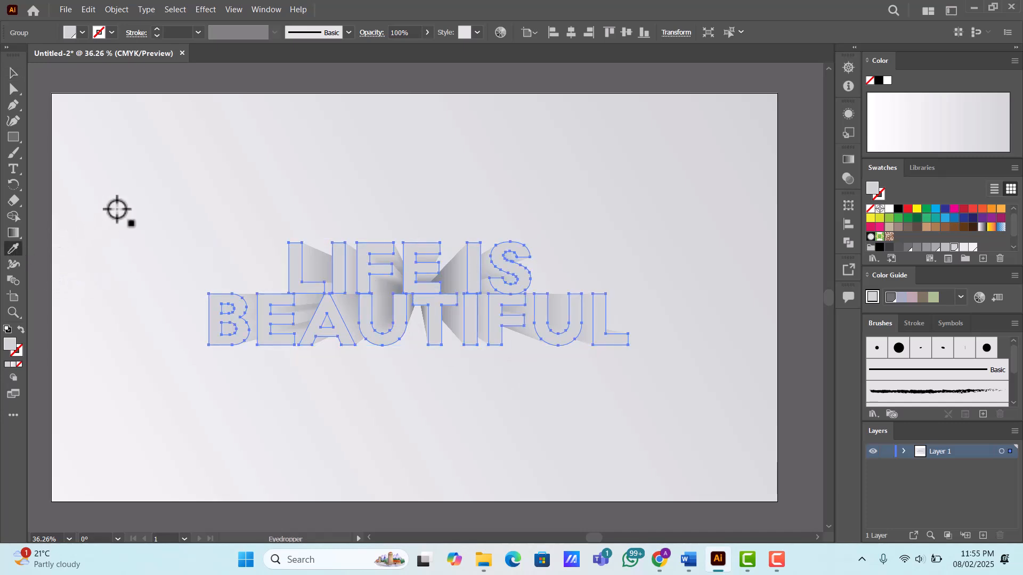
click(140, 198)
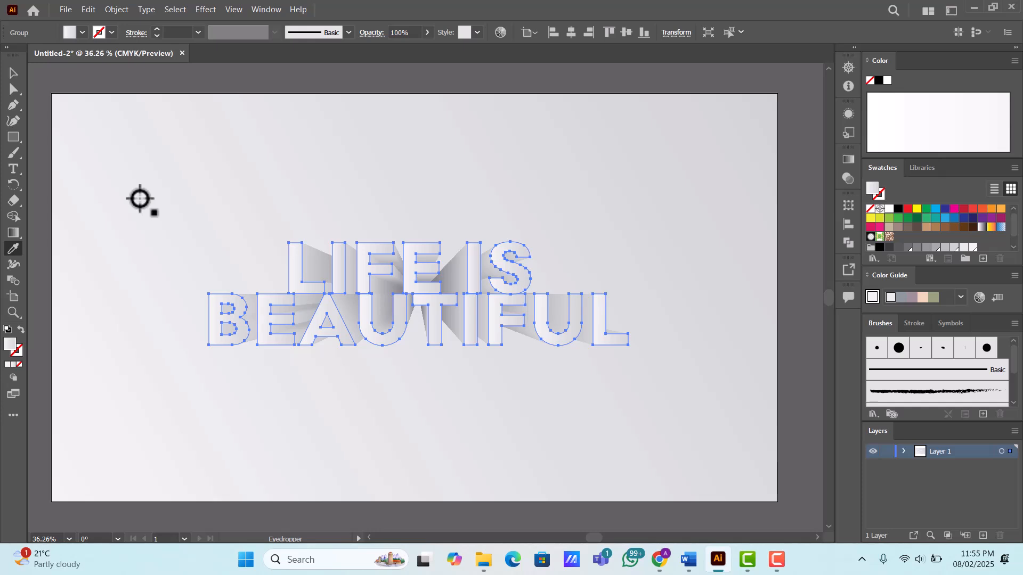
click(848, 159)
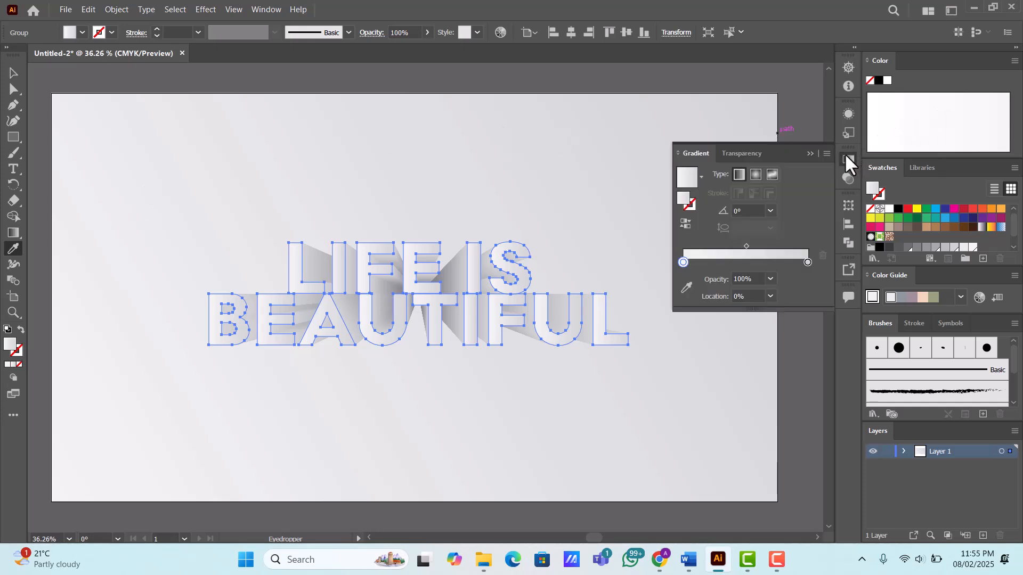
click(685, 222)
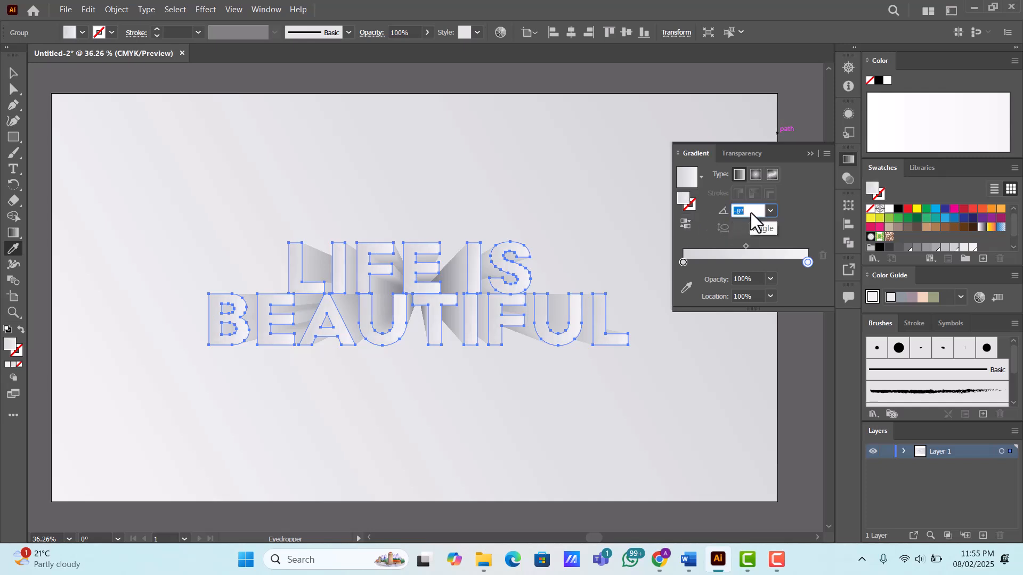
scroll(750, 212, up, 5)
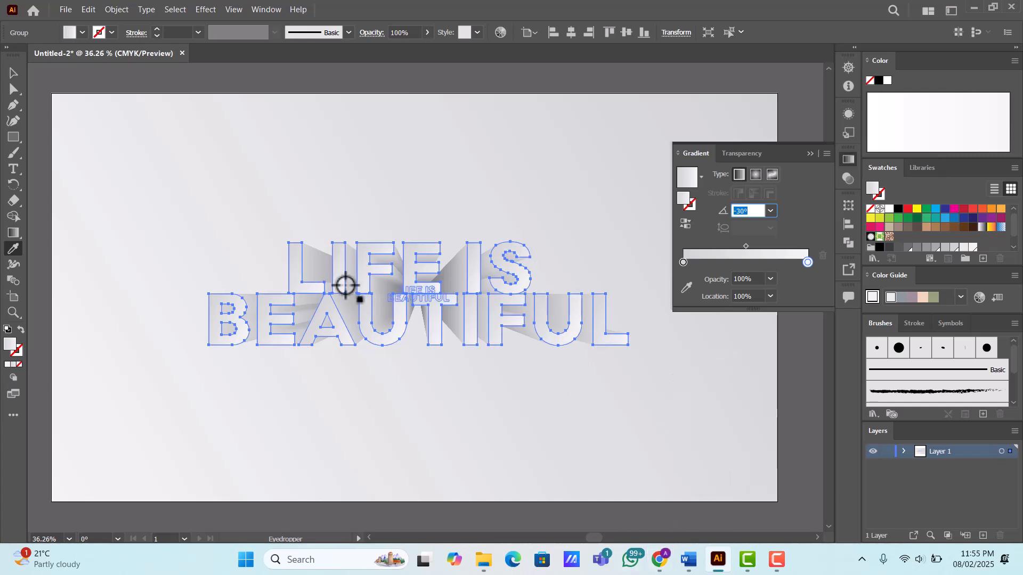
text(30)
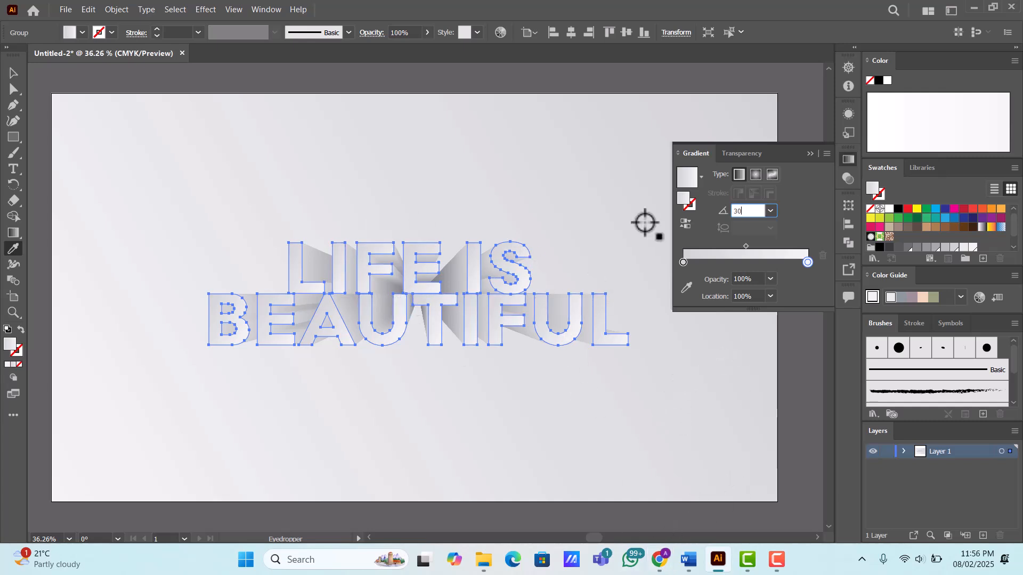
- Make the pasted text a compound path and reapply the linear gradient across it at a 30° angle
click(118, 9)
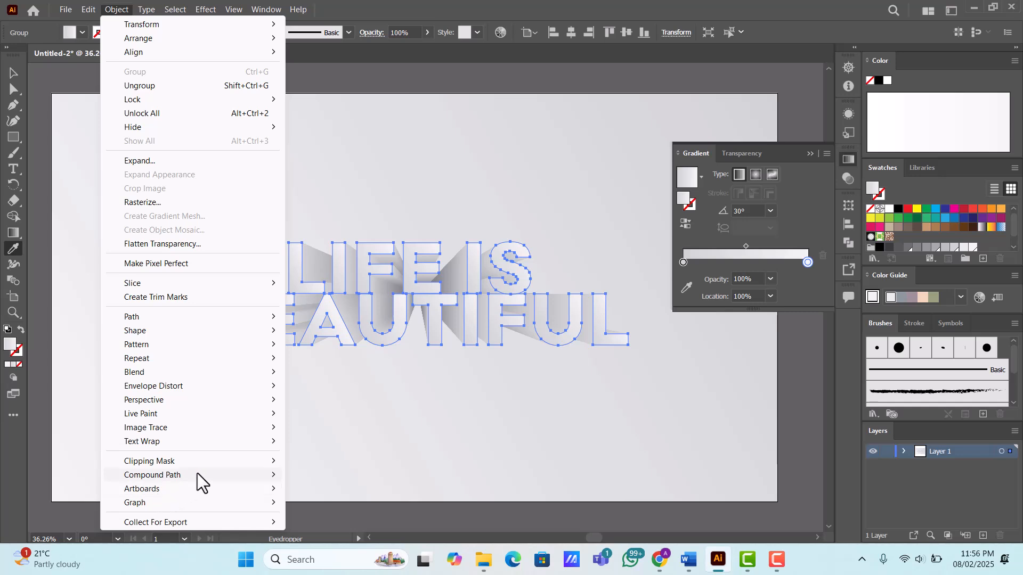
mouse_move(197, 475)
click(317, 476)
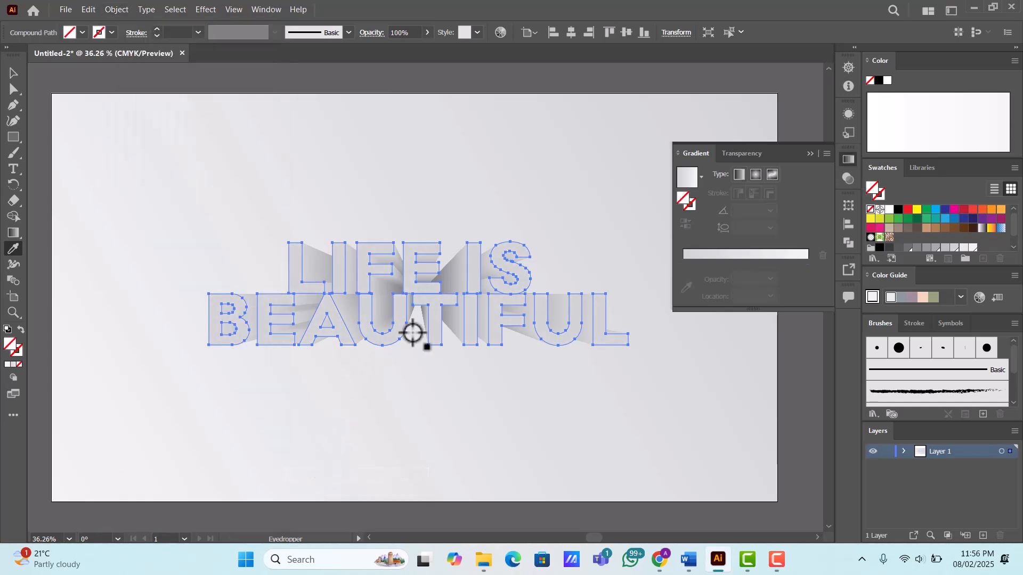
click(729, 254)
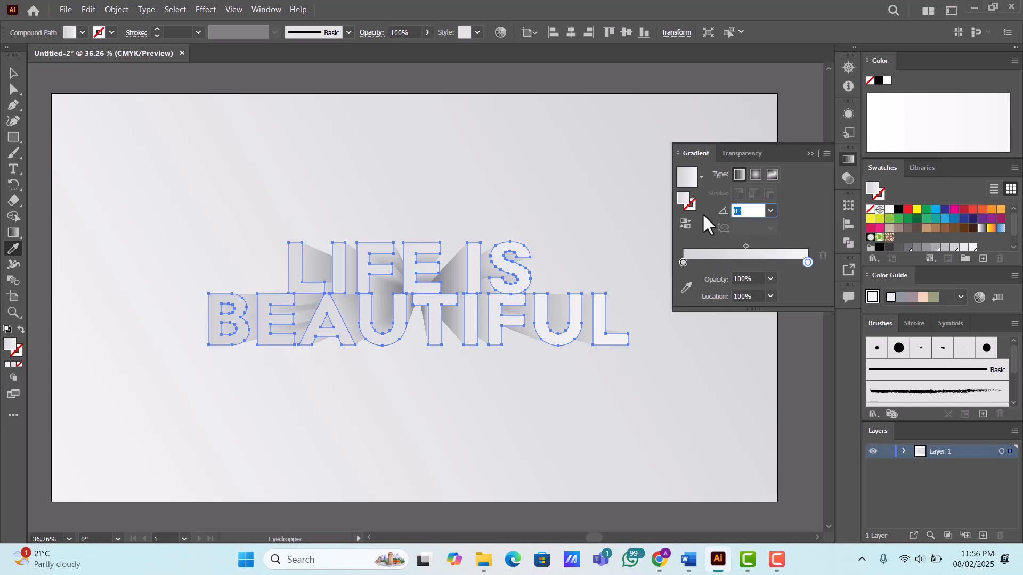
text(30)
key(Return)
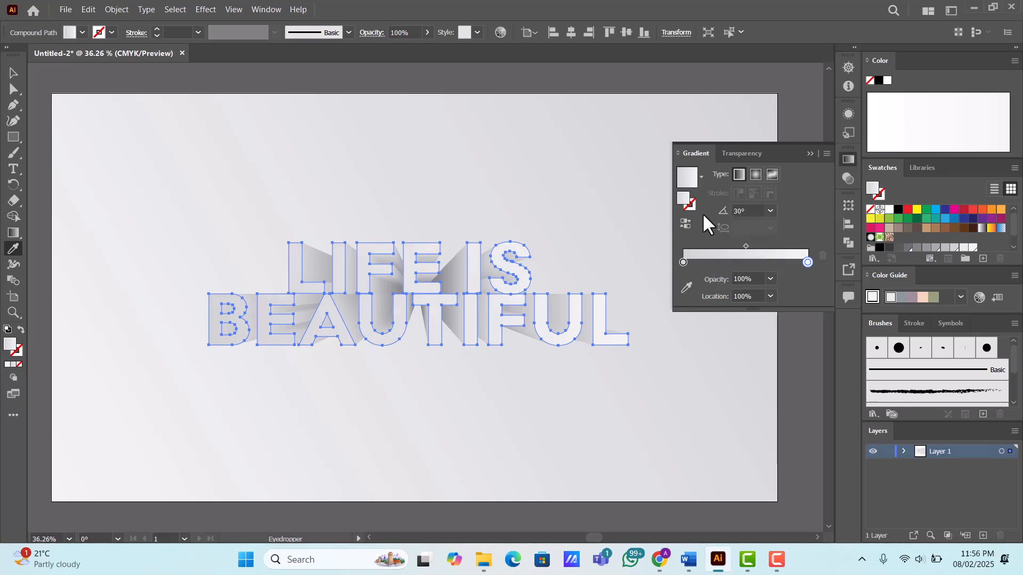
- Return to the Selection tool with the compound text selected and collapse the gradient settings
click(14, 73)
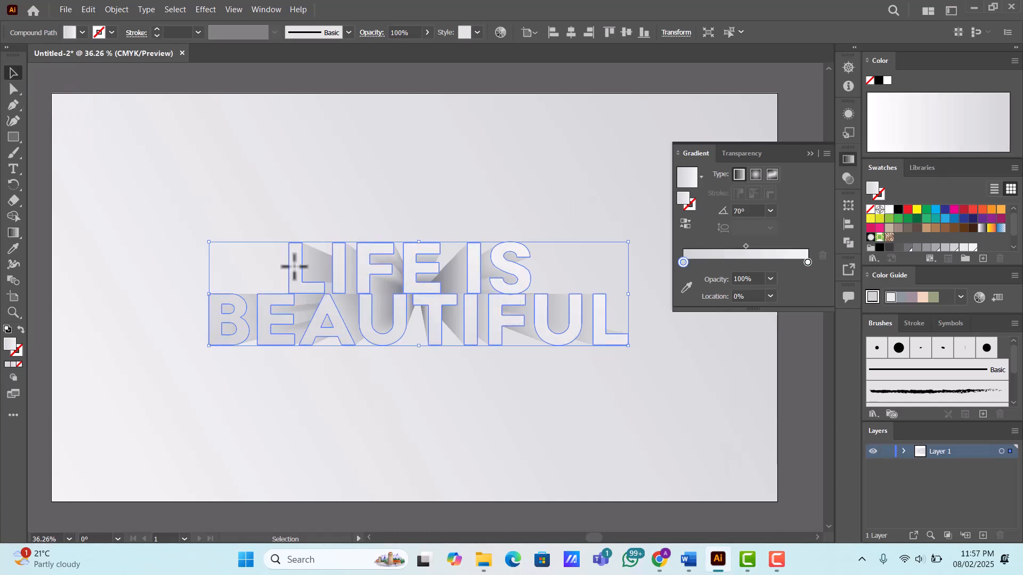
key(a)
key(v)
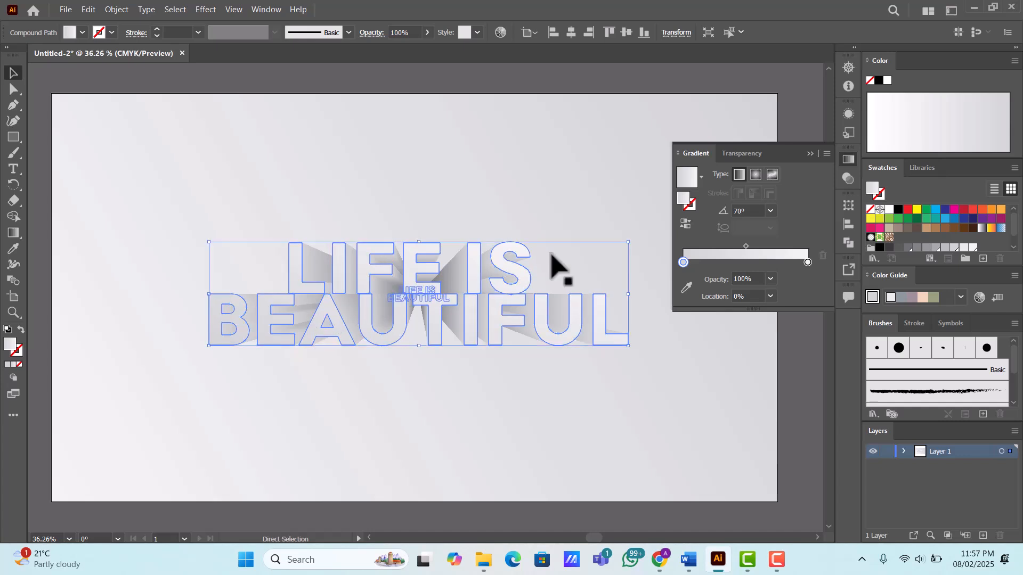
click(809, 153)
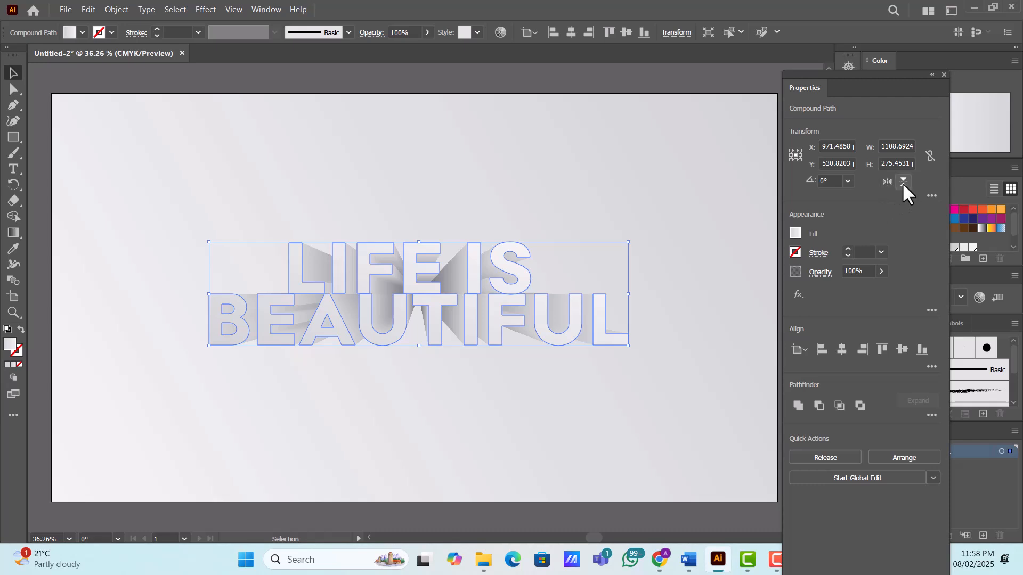
- Flip the front text copy vertically, place it directly beneath the original as a reflection, and send it backward
click(902, 182)
drag(498, 268, 491, 357)
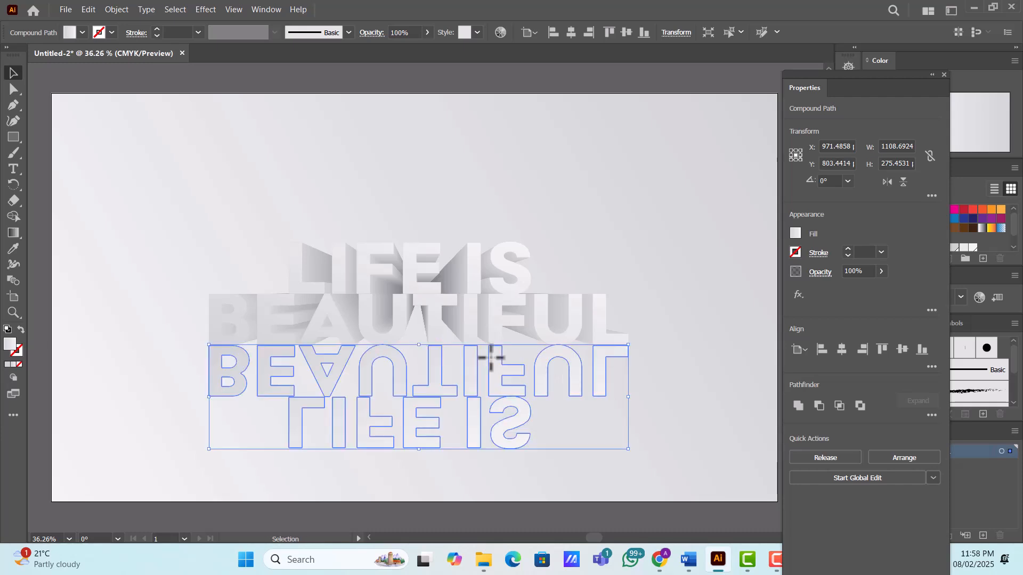
right_click(491, 357)
mouse_move(538, 297)
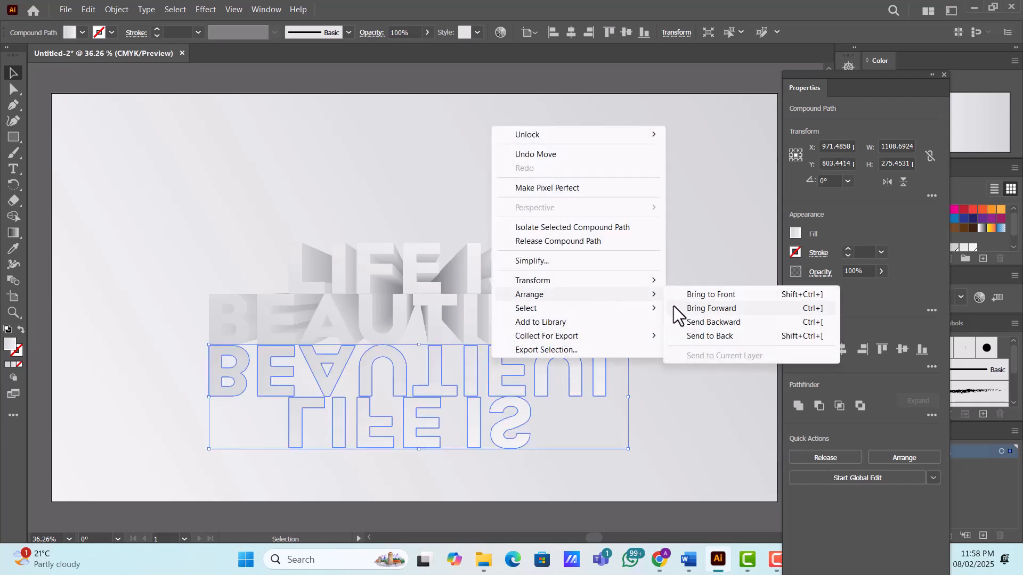
click(710, 324)
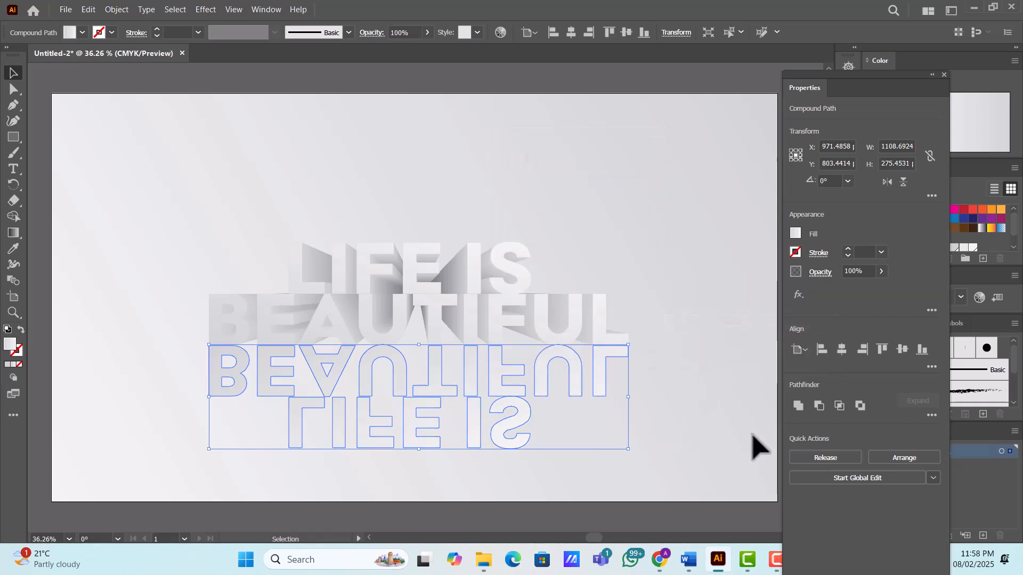
click(944, 75)
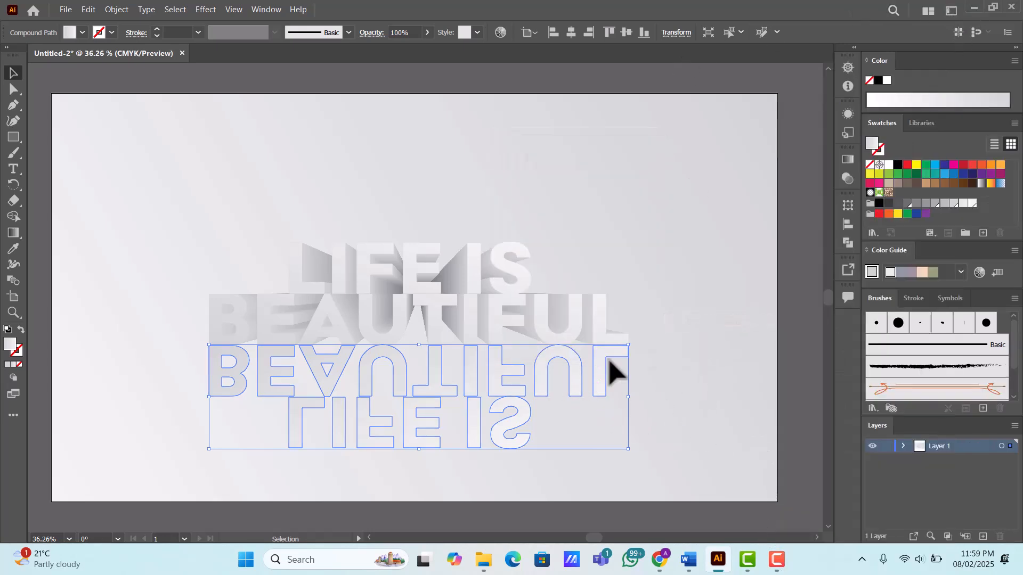
- Fill the flipped text with the white-to-black gradient swatch and reverse its direction
click(848, 160)
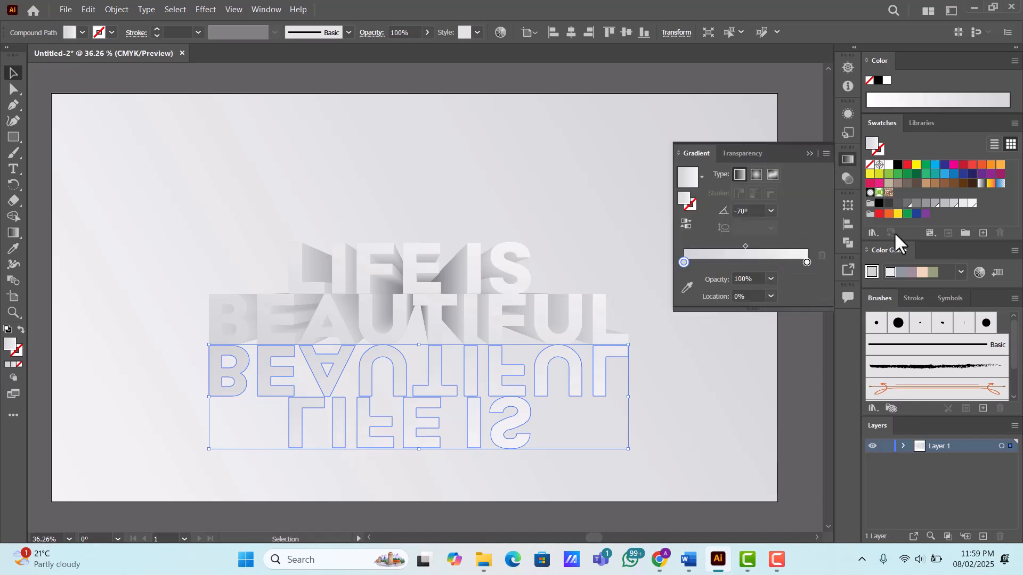
click(981, 182)
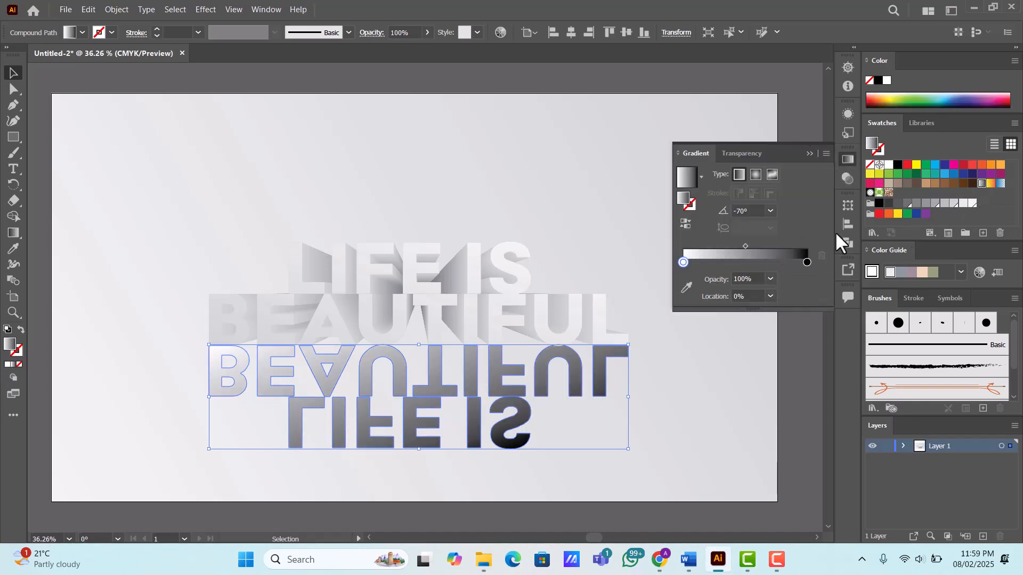
click(686, 224)
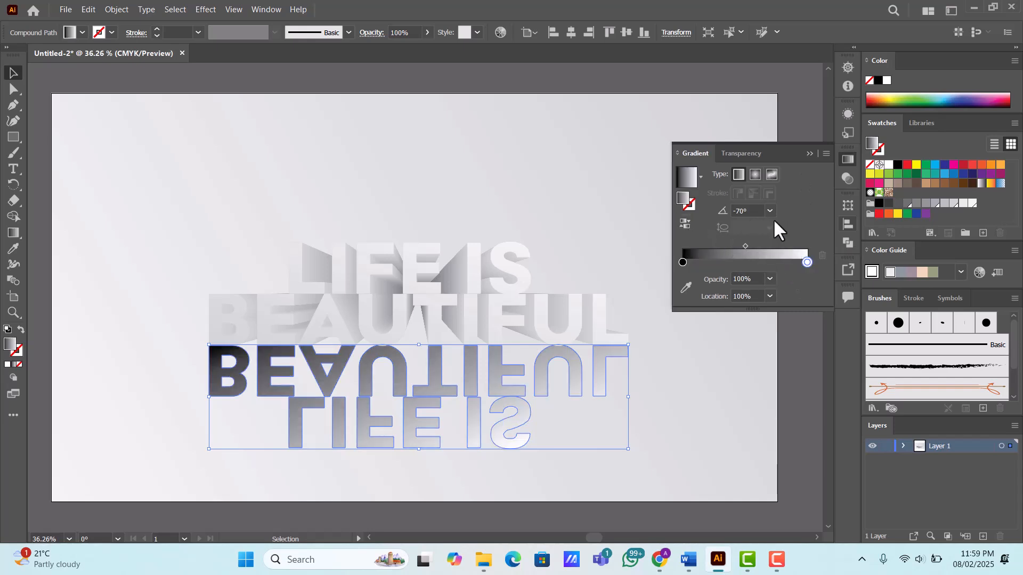
- Set the reflection's gradient angle to -90°
click(751, 213)
scroll(759, 215, up, 12)
scroll(753, 212, up, 7)
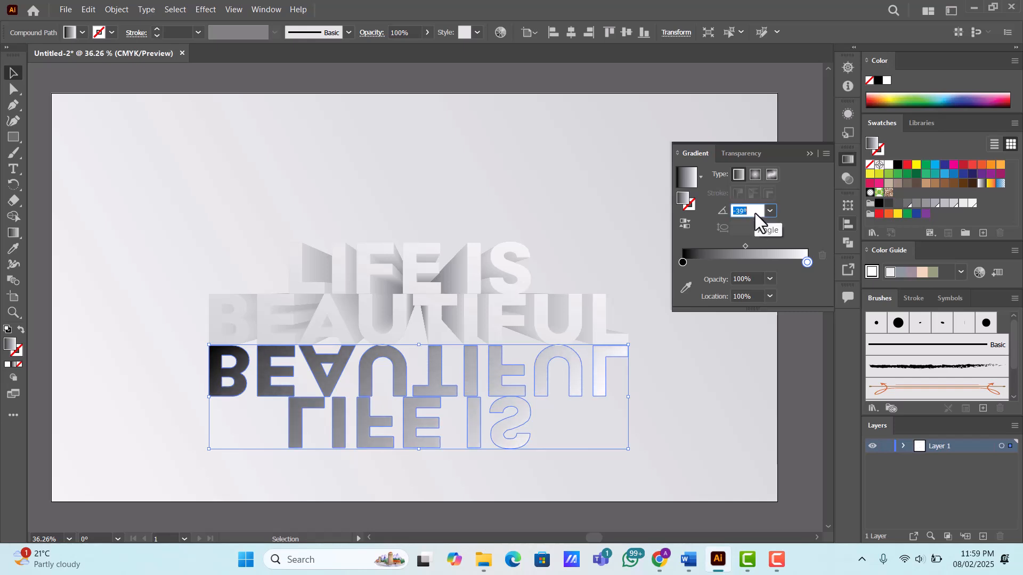
scroll(756, 212, up, 9)
click(768, 208)
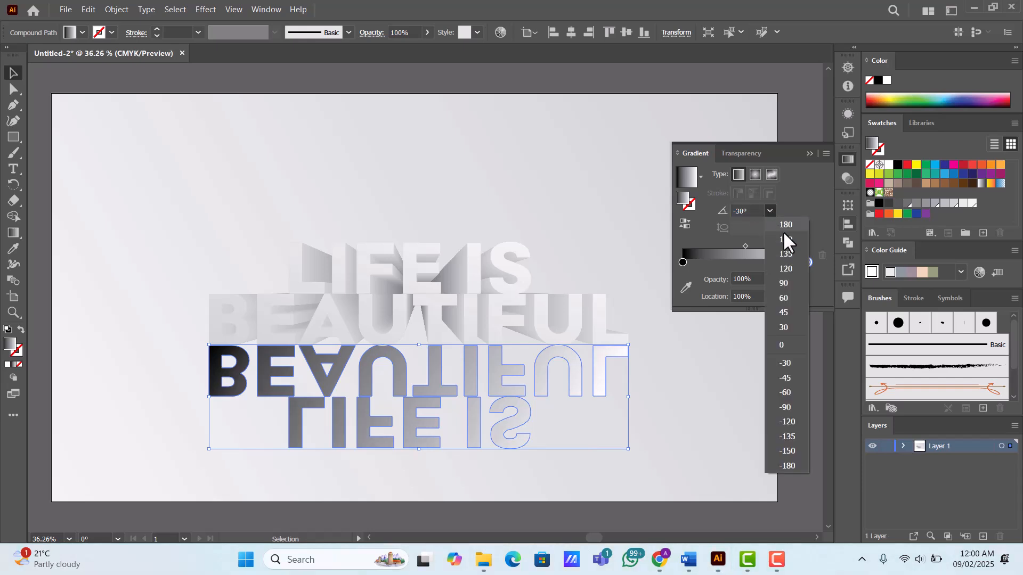
click(784, 343)
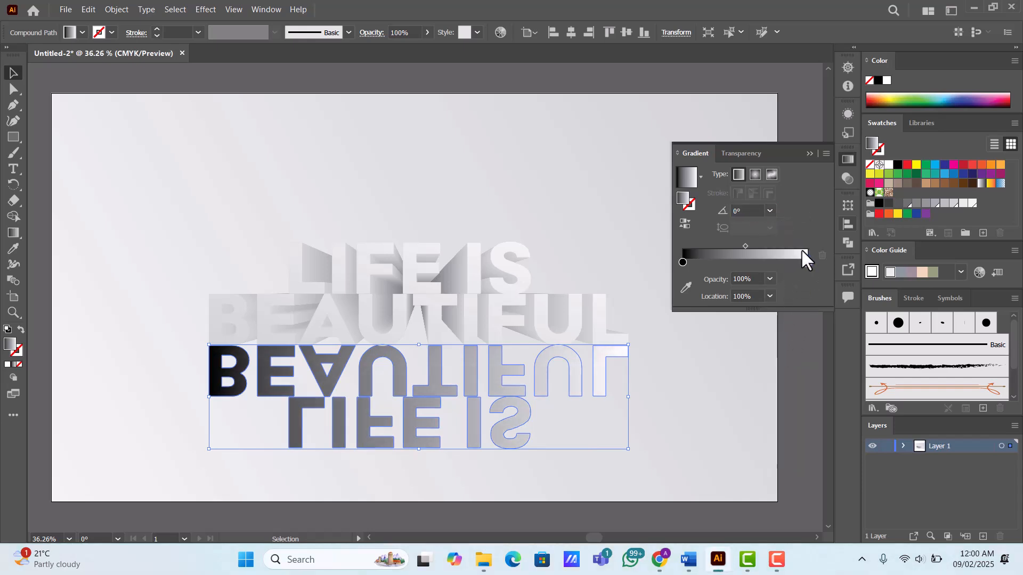
click(768, 210)
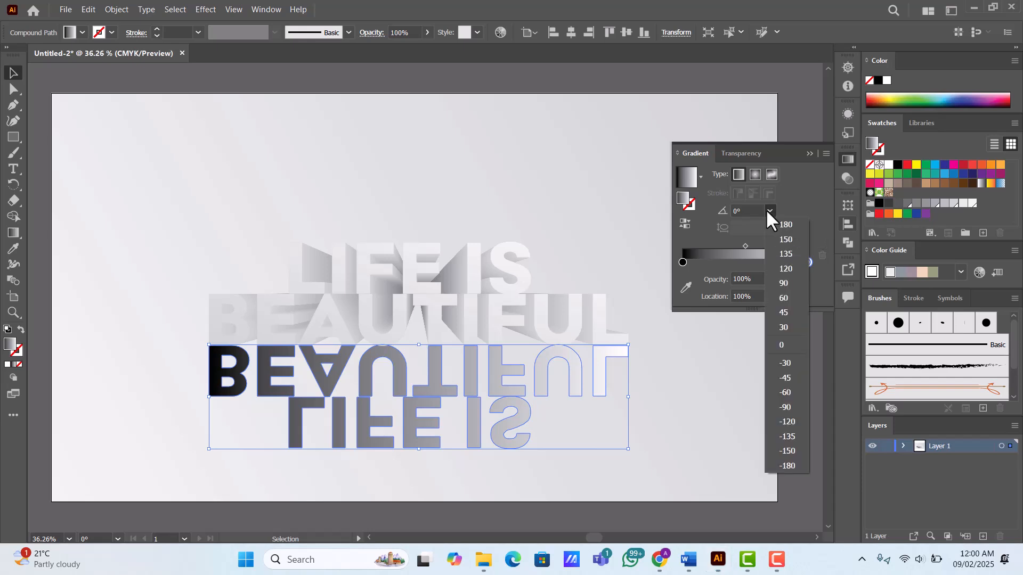
click(784, 407)
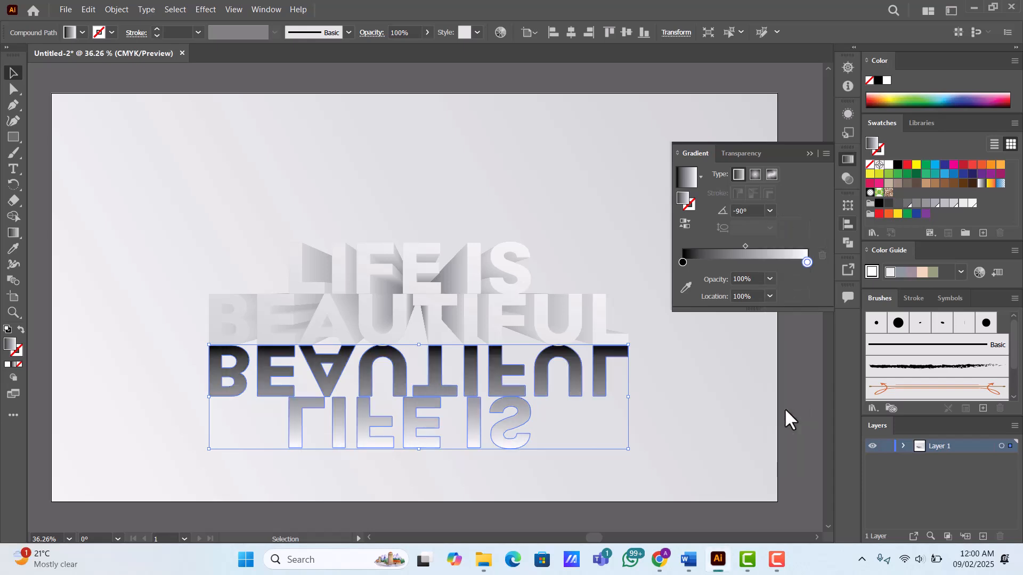
- Recolor the black stop of the reflection's gradient with the lightest gray swatch
click(682, 263)
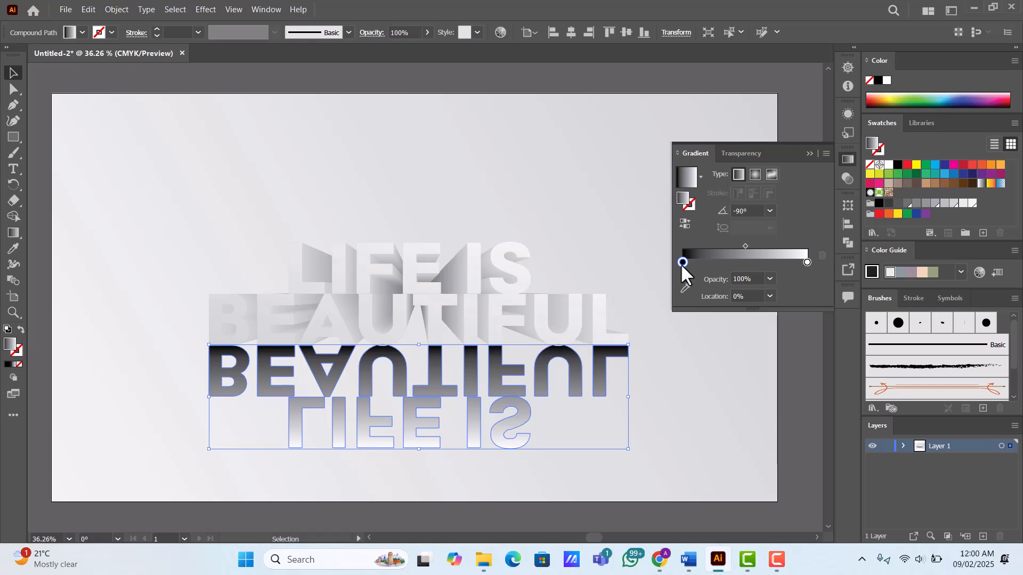
double_click(682, 263)
click(757, 334)
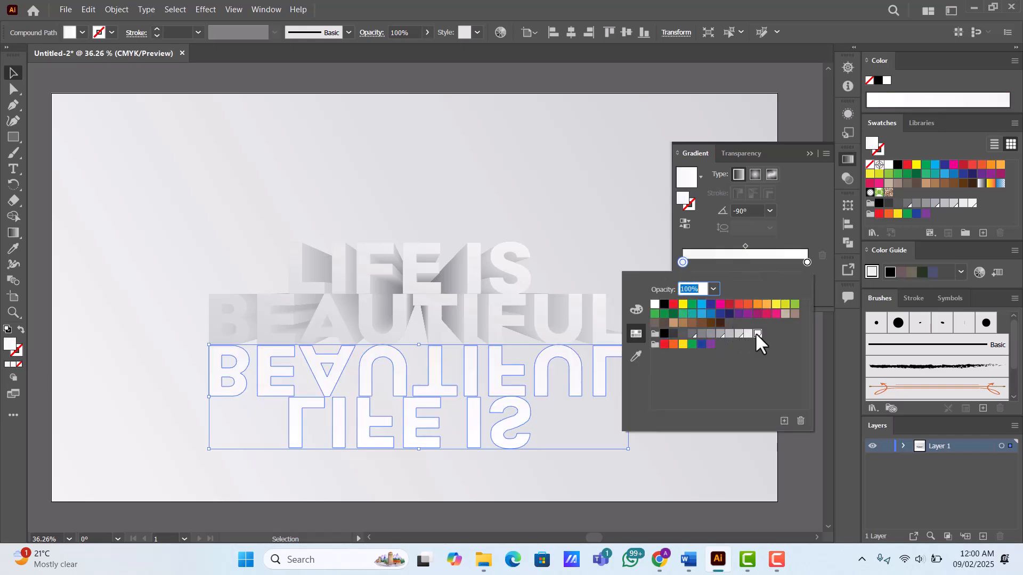
click(472, 369)
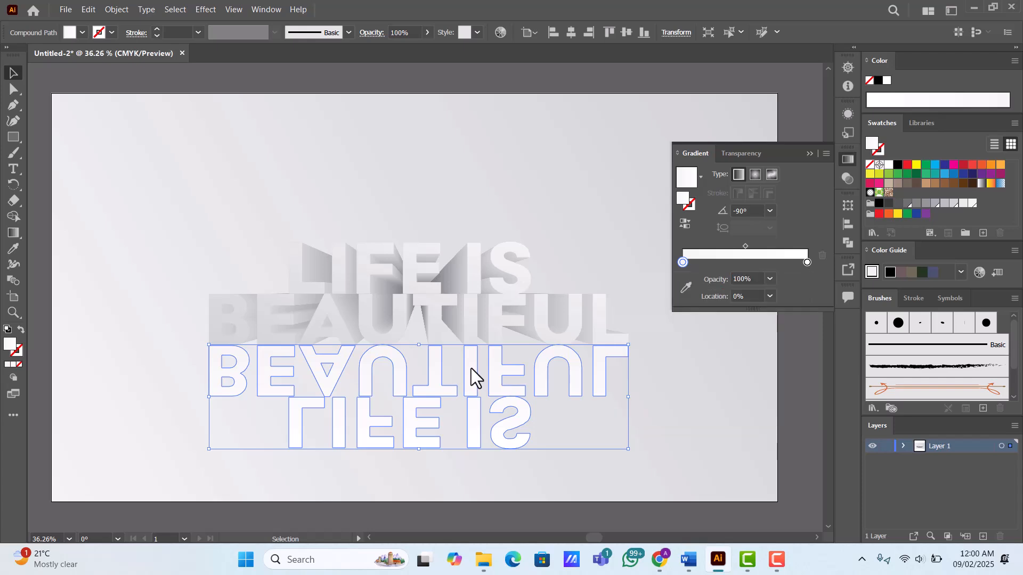
- Set that gradient stop's opacity to 0%, reverse the gradient so the reflection fades downward, and deselect the text
click(768, 278)
click(776, 291)
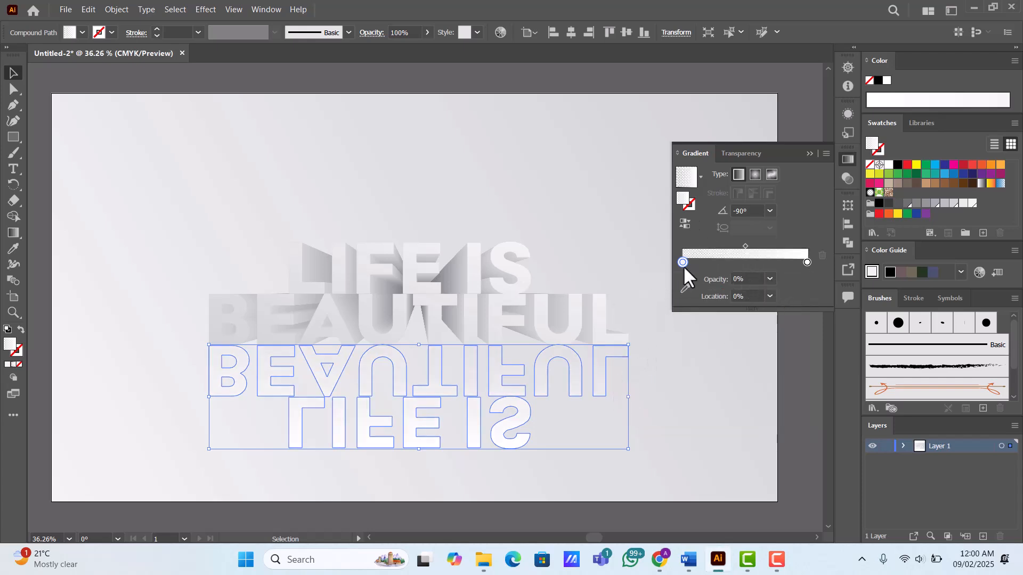
click(685, 224)
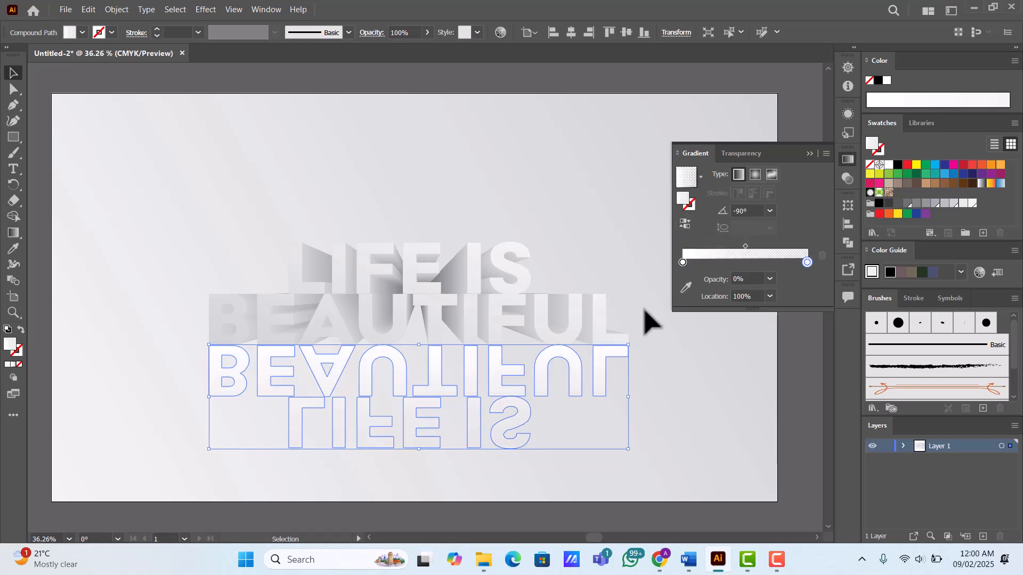
click(557, 98)
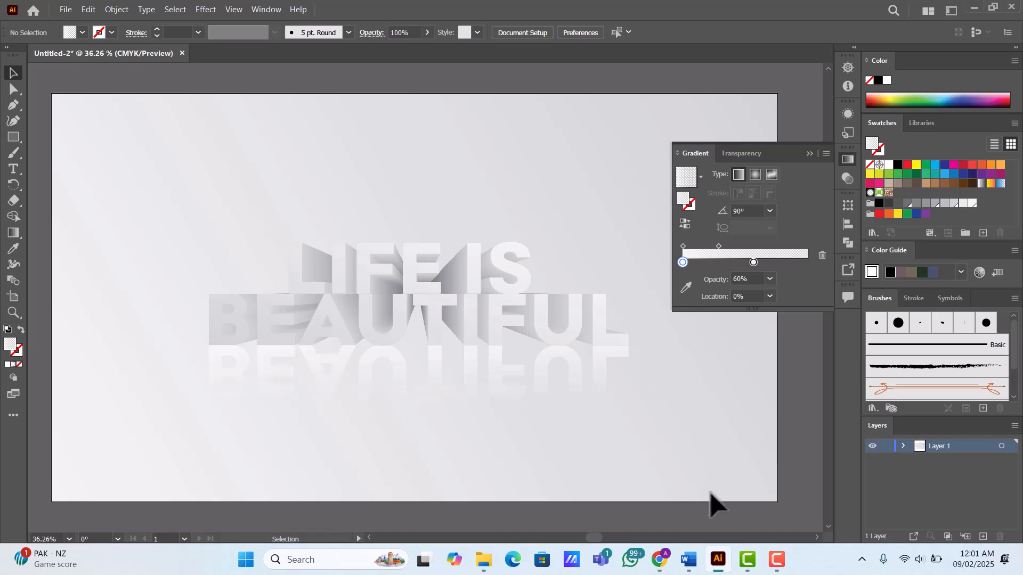
- Duplicate the front text in place, fill the copy with solid dark gray, and send it behind the front text
click(422, 271)
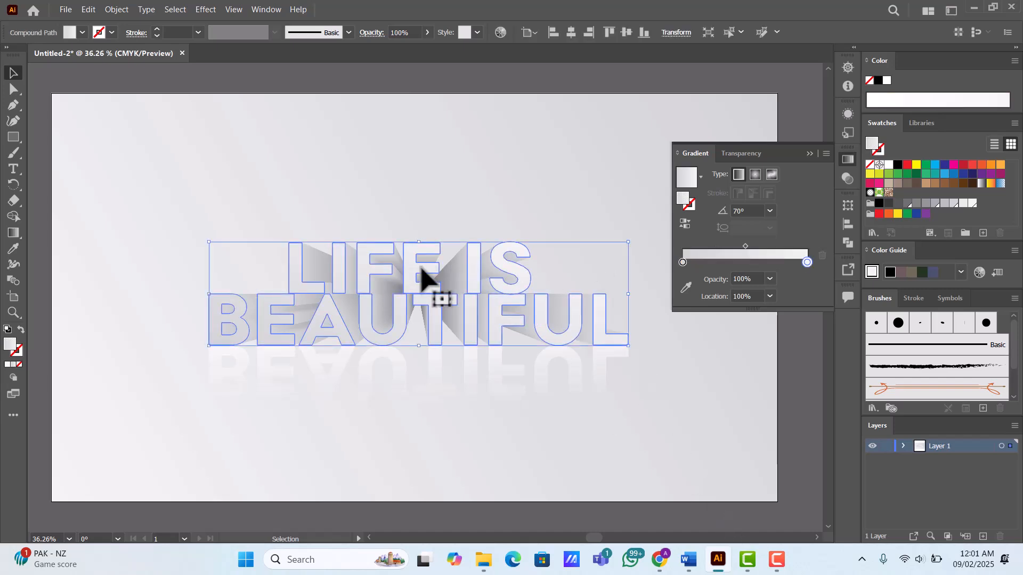
key(a)
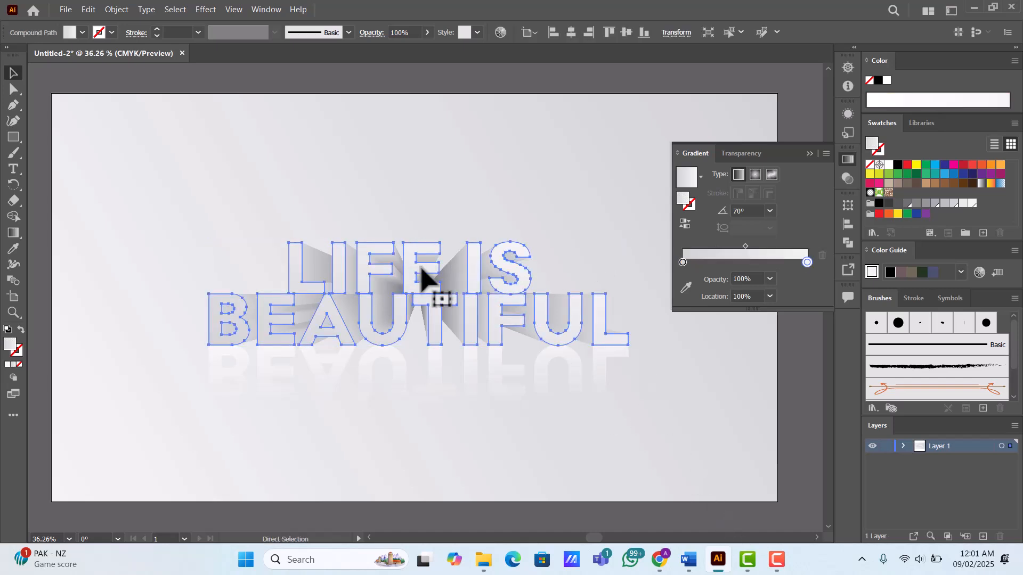
key(v)
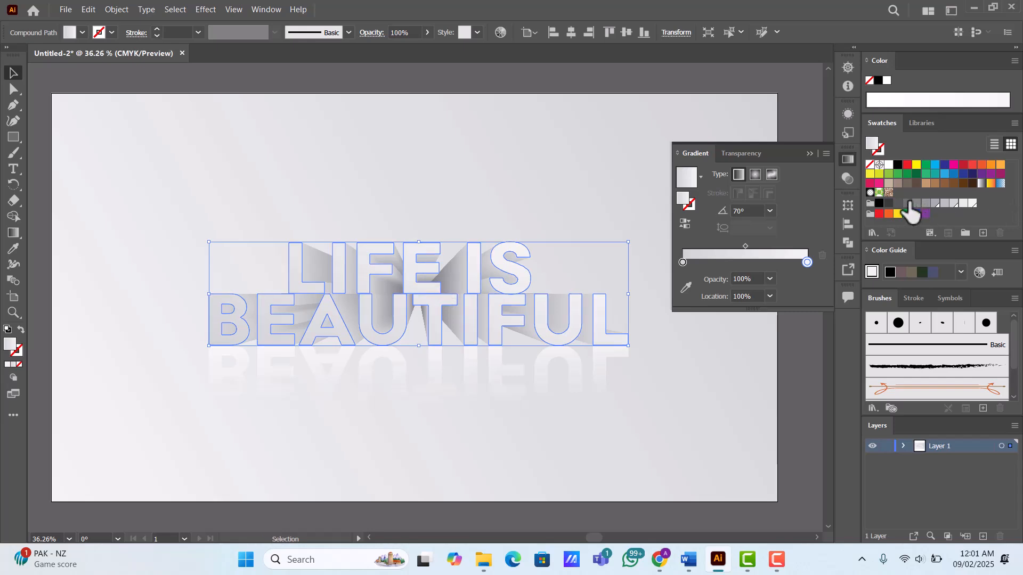
click(908, 203)
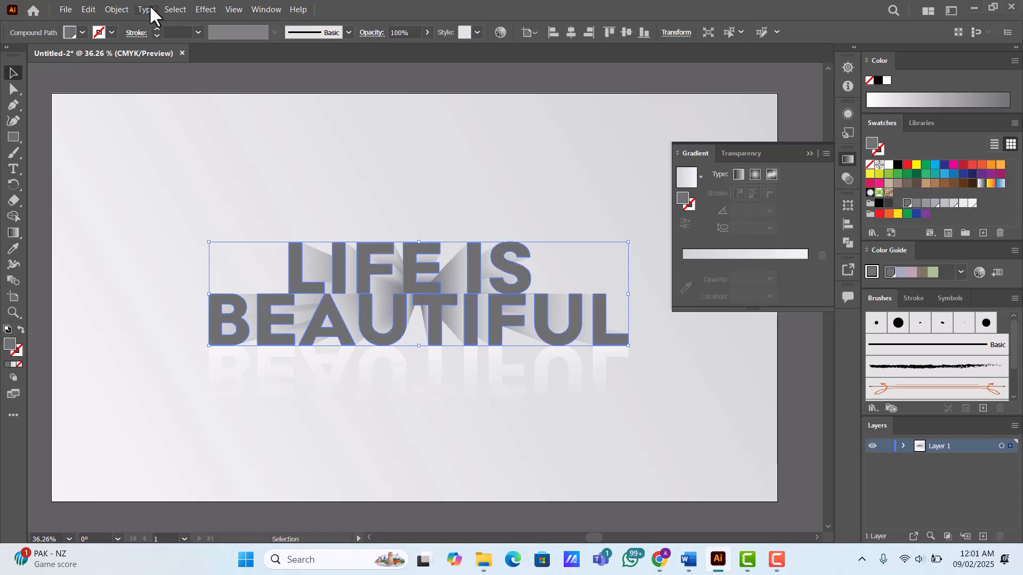
key(ctrl+z)
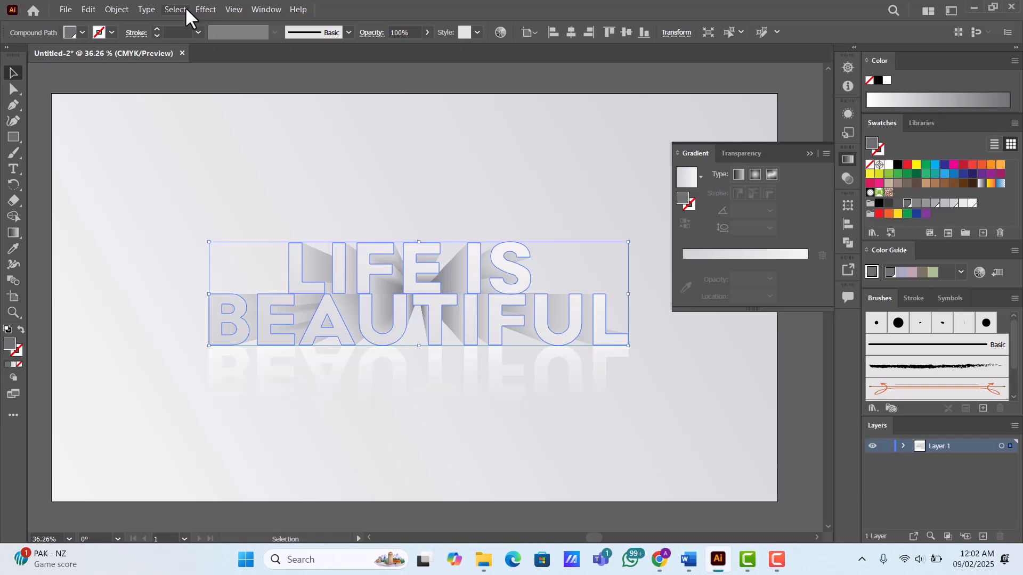
- Apply a Free Distort effect to the gray copy, pulling its two upper corners inward and down into a flattened perspective shadow
click(207, 10)
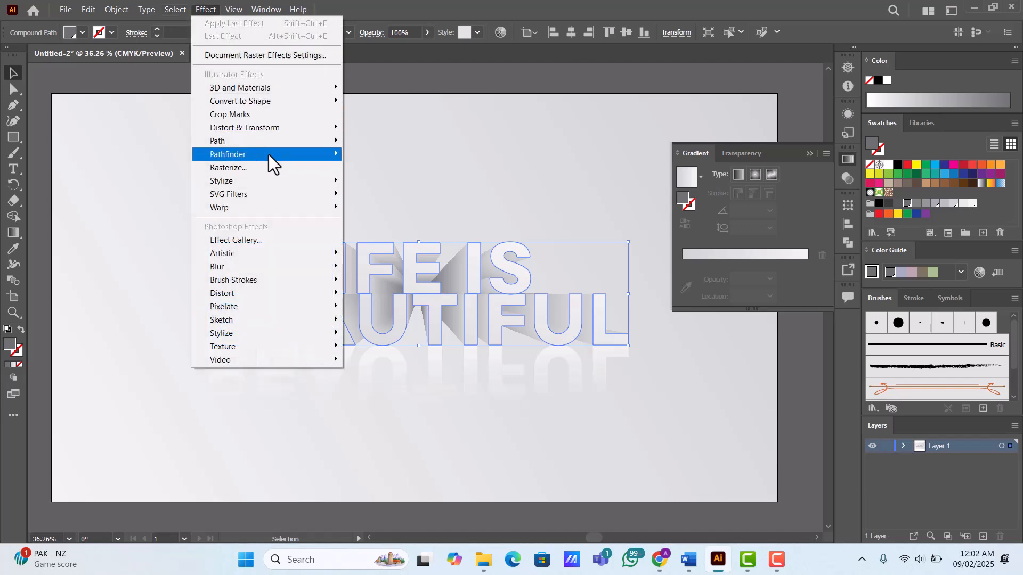
mouse_move(272, 129)
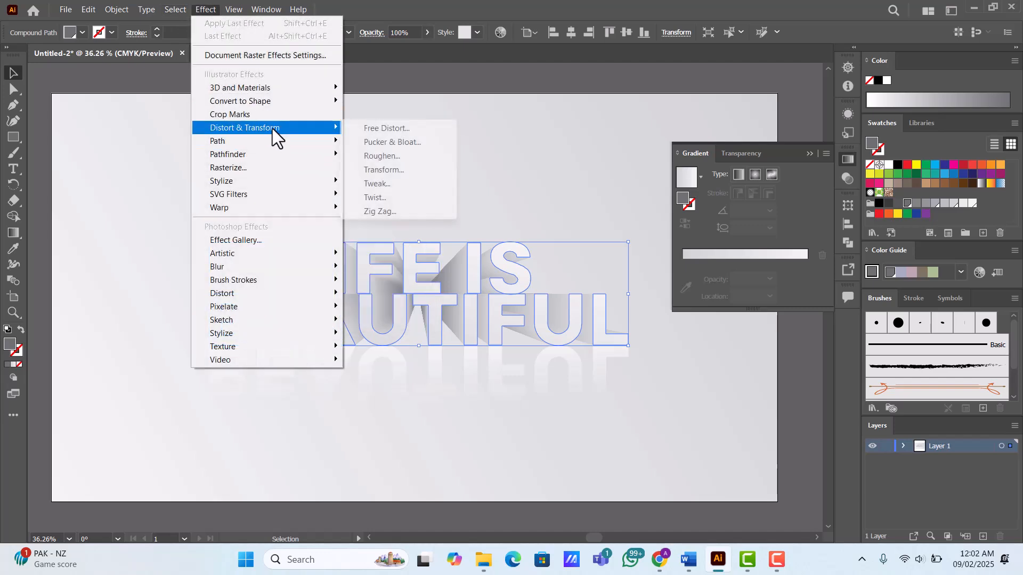
click(384, 127)
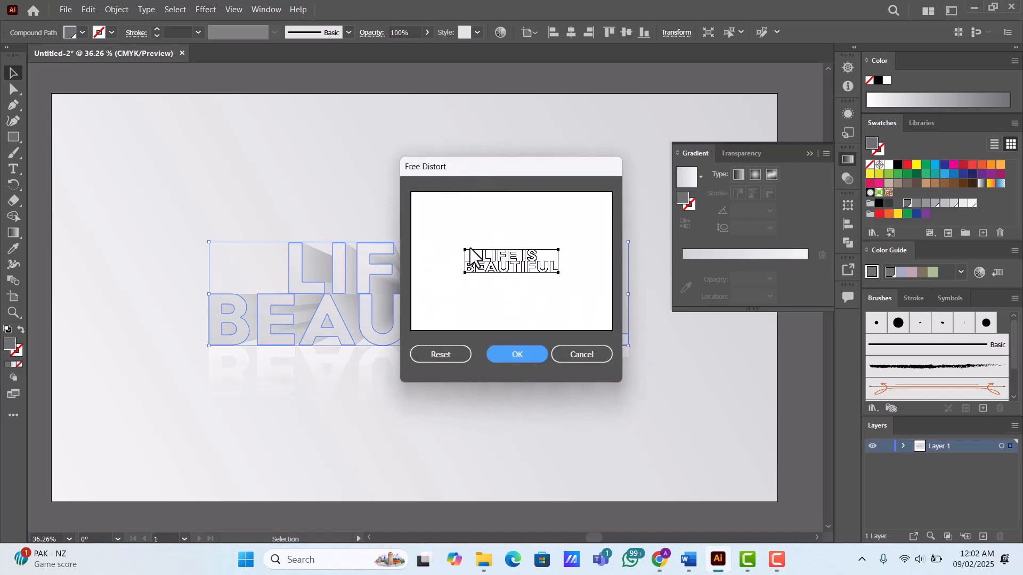
mouse_move(465, 249)
mouse_down()
mouse_move(479, 266)
mouse_move(557, 252)
mouse_move(480, 264)
mouse_up()
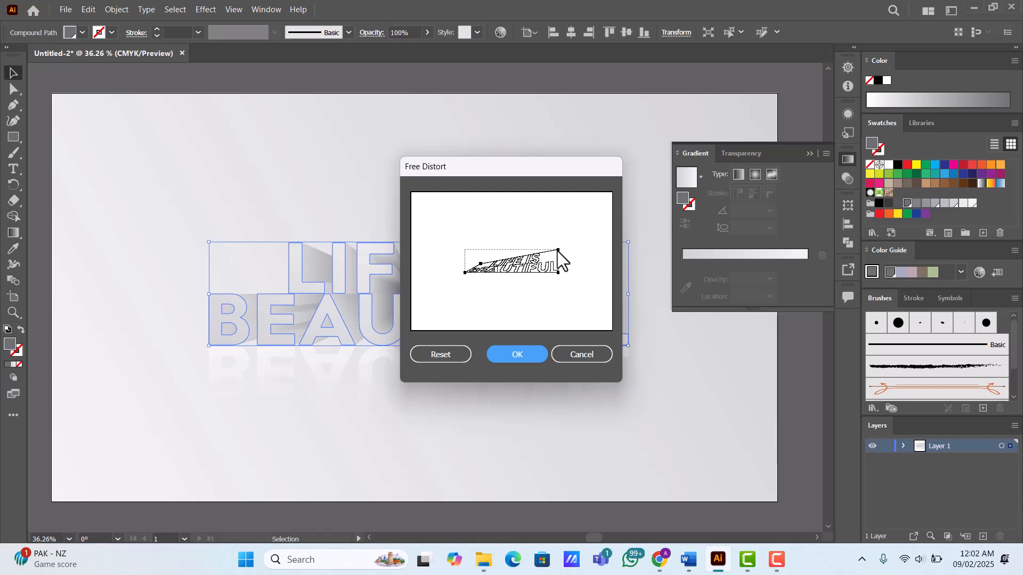
drag(558, 251, 545, 264)
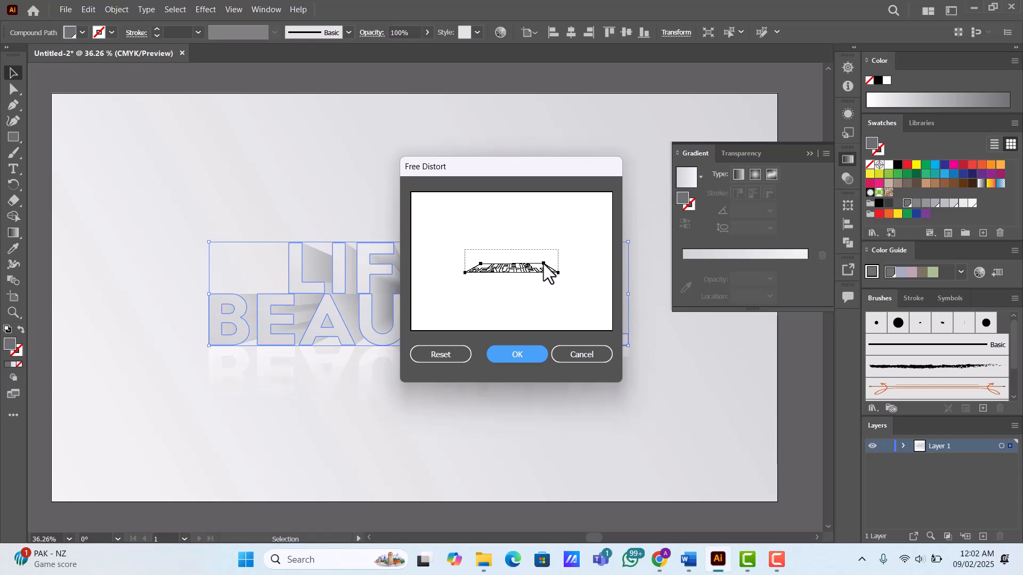
drag(543, 263, 538, 278)
click(524, 352)
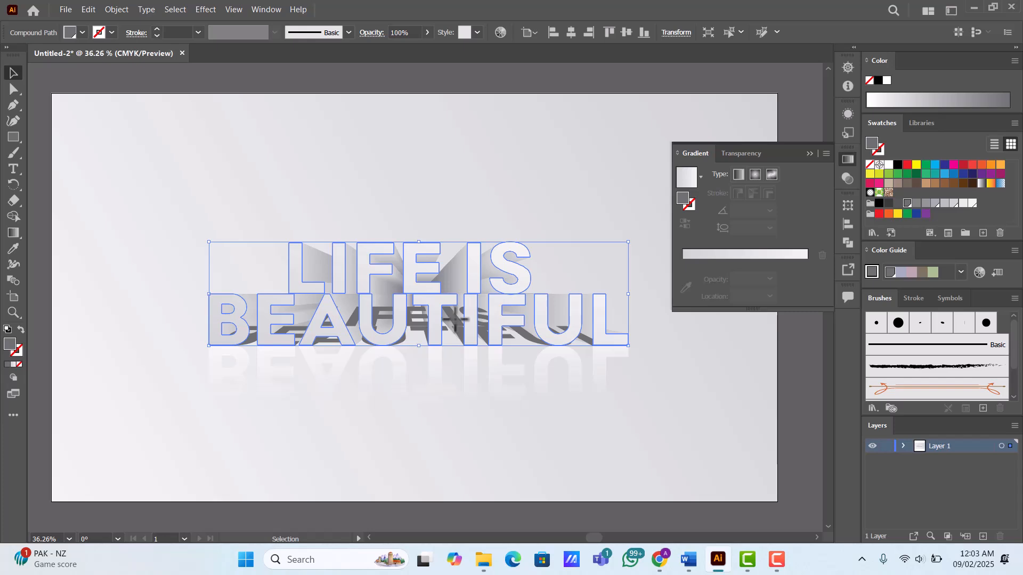
drag(456, 319, 429, 337)
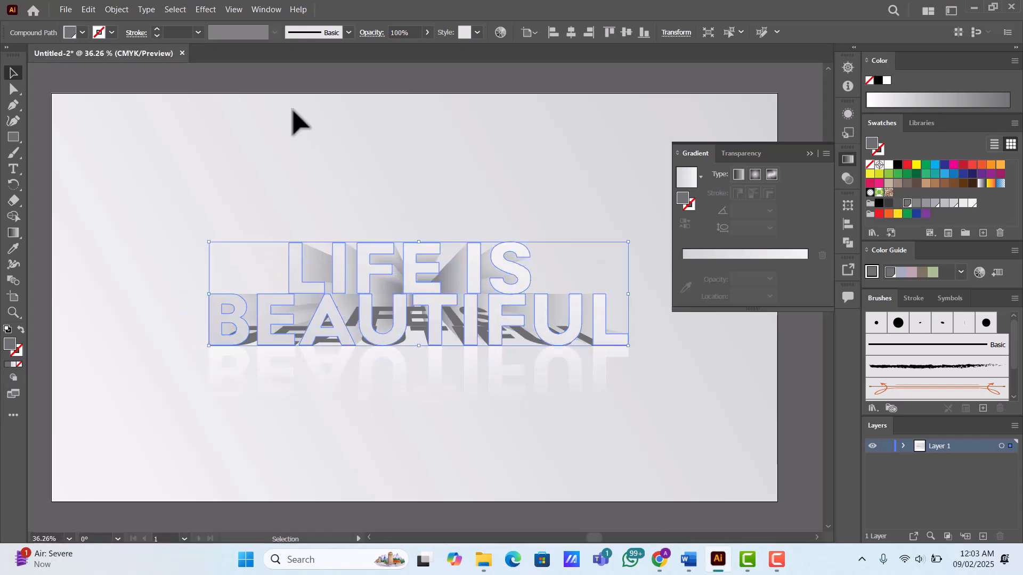
- Apply a Gaussian Blur with a 2-pixel radius to the distorted gray shadow
click(212, 8)
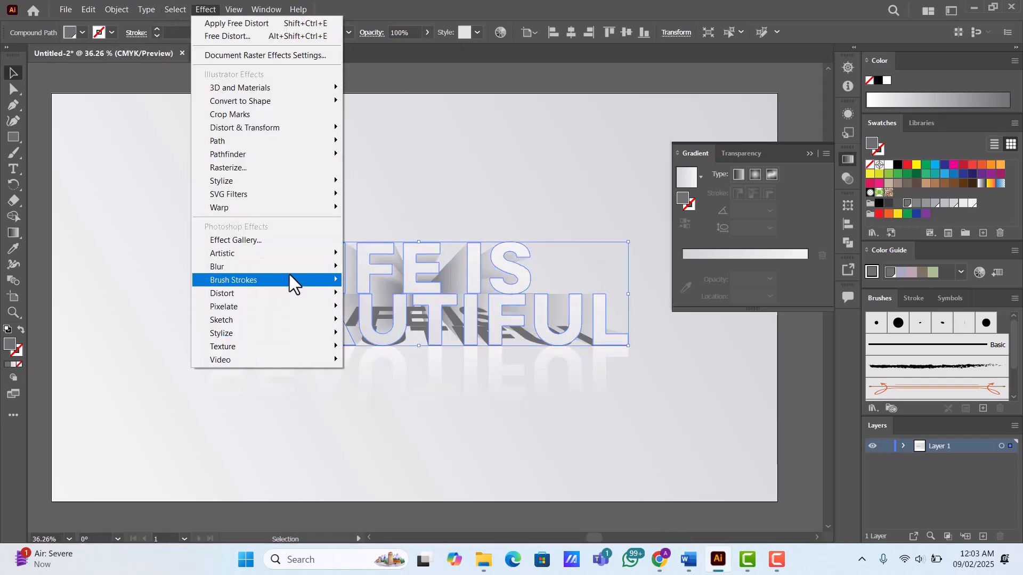
mouse_move(277, 269)
click(417, 267)
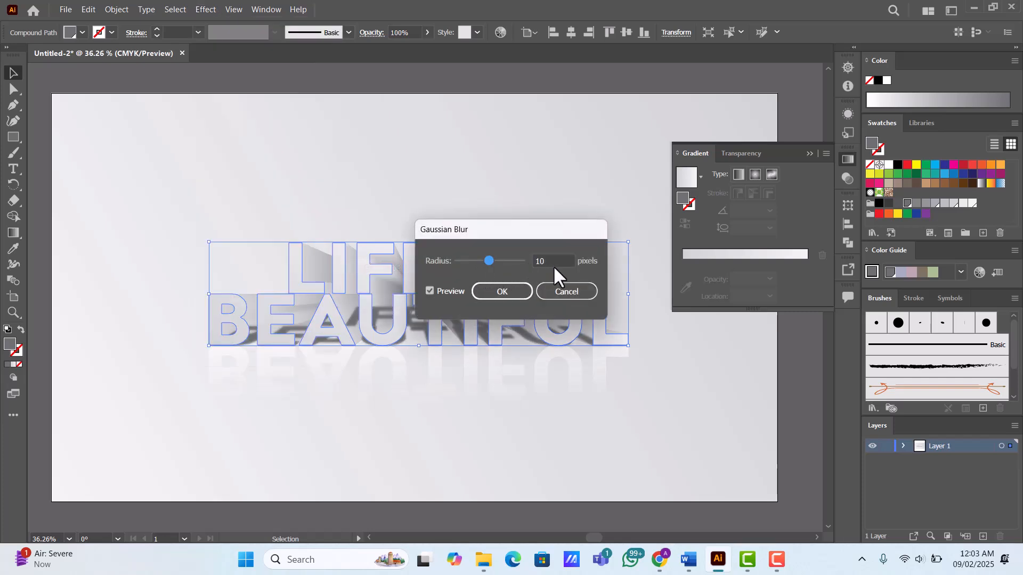
click(555, 261)
scroll(561, 259, down, 5)
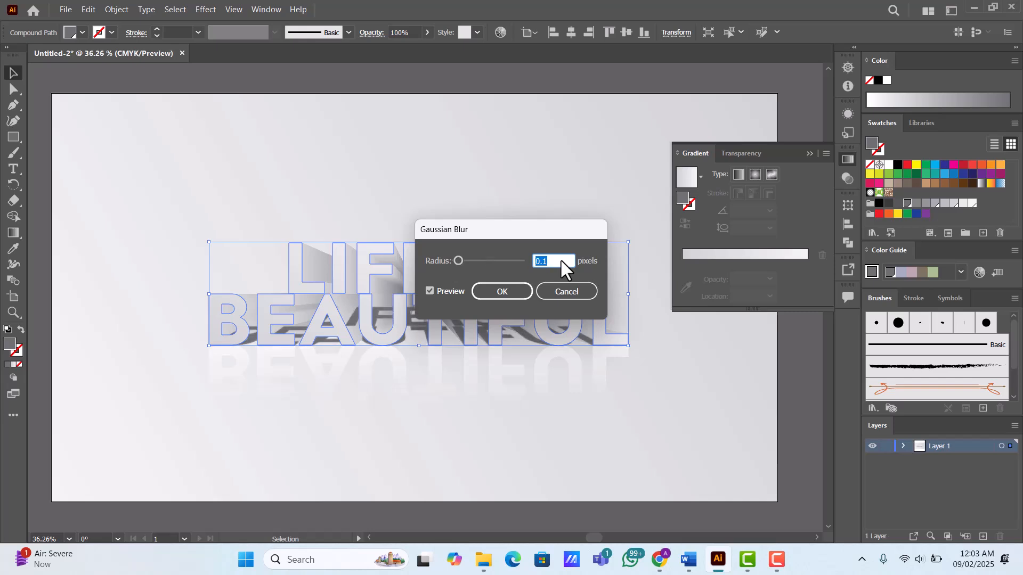
scroll(561, 258, up, 2)
scroll(561, 259, up, 1)
scroll(560, 259, down, 1)
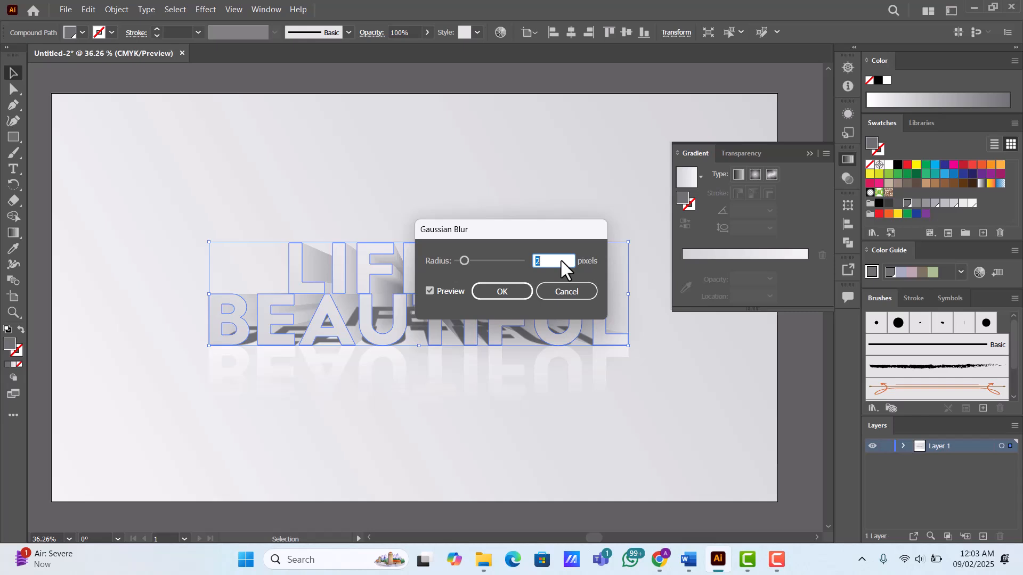
click(513, 290)
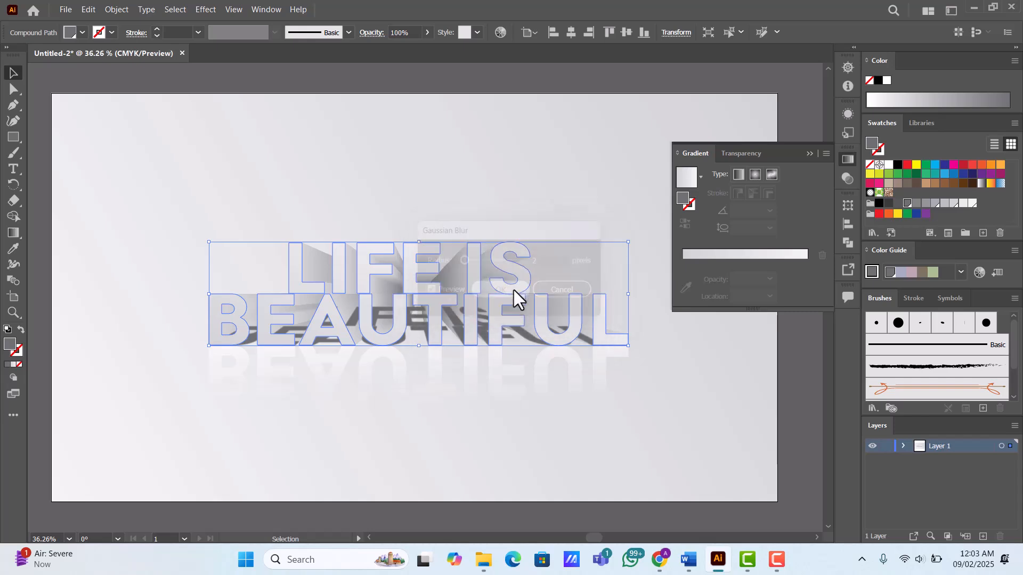
- Set the opacity of the blurred gray cast shadow to 40%
click(412, 33)
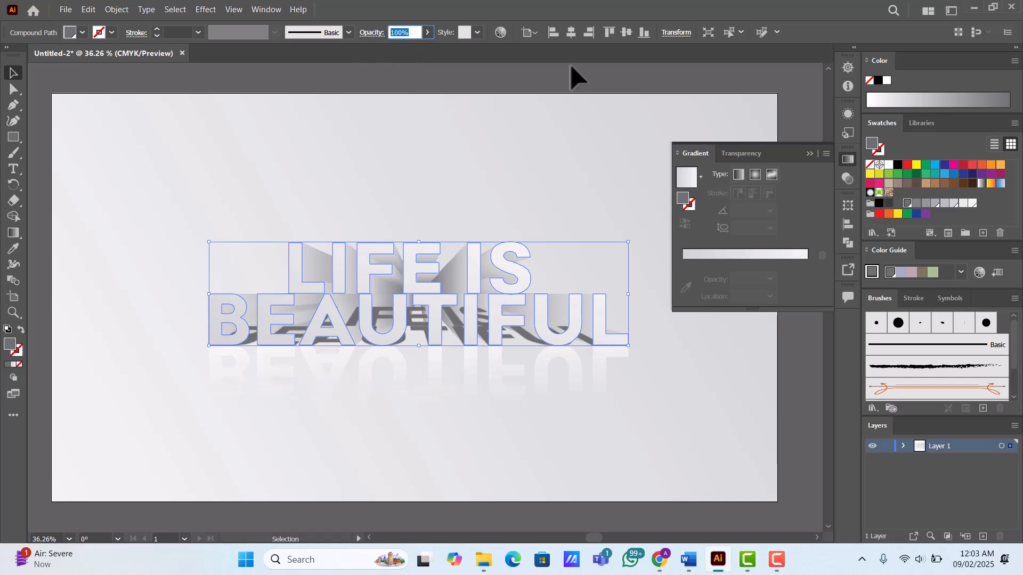
text(40)
key(Return)
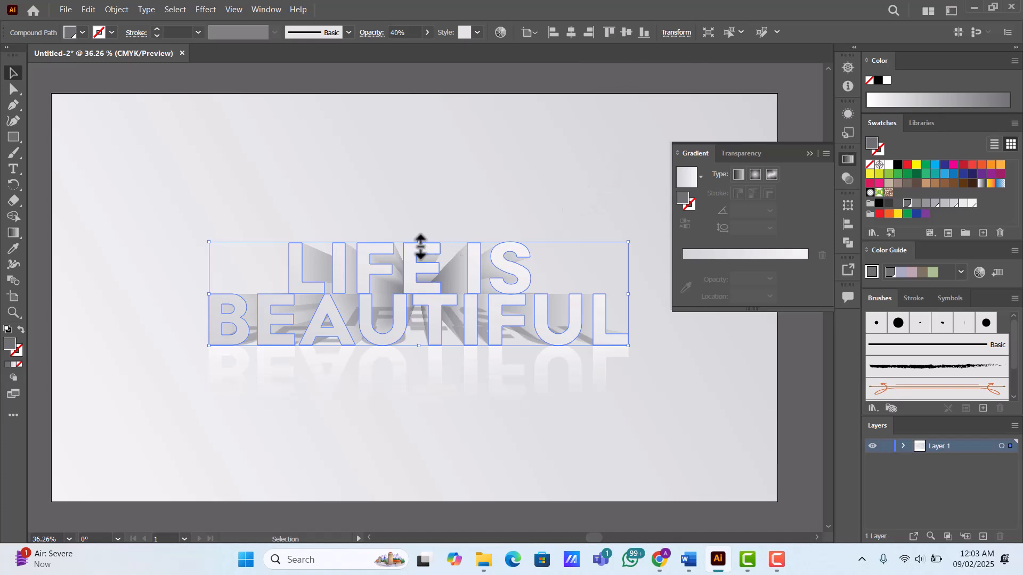
- Set the opacity of the flipped reflection text to 70%, and deselect it
drag(421, 243, 421, 449)
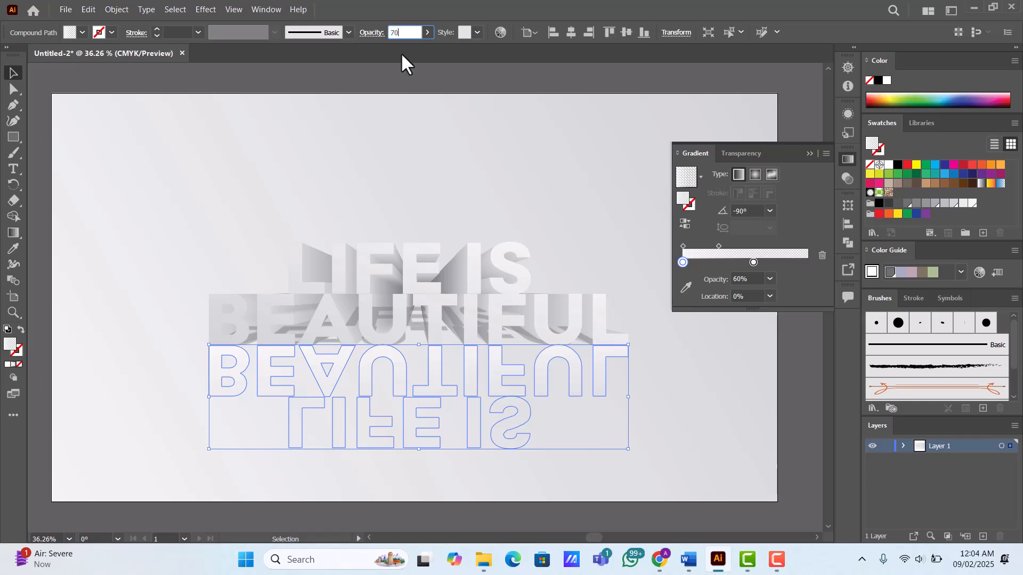
key(Return)
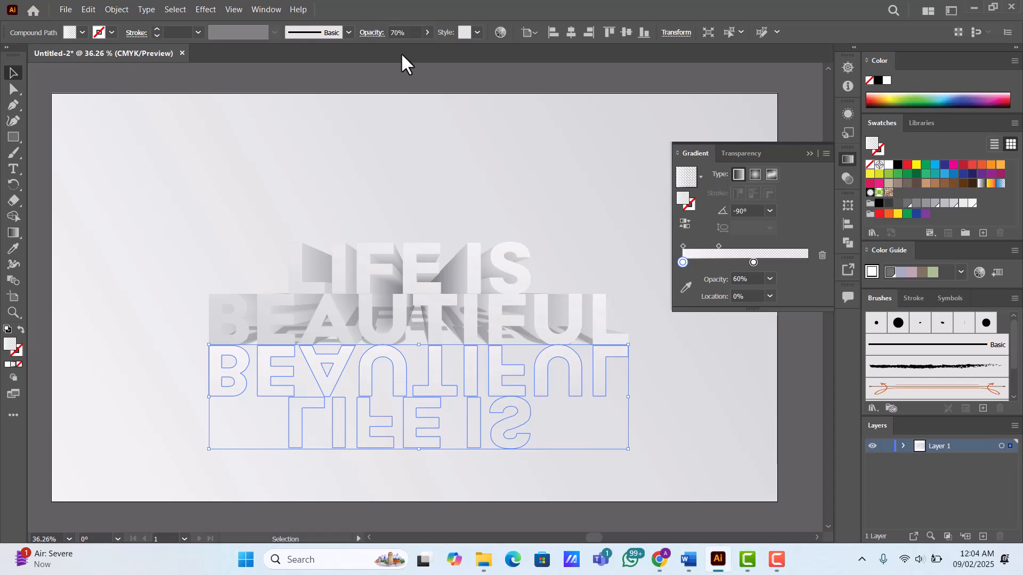
click(330, 93)
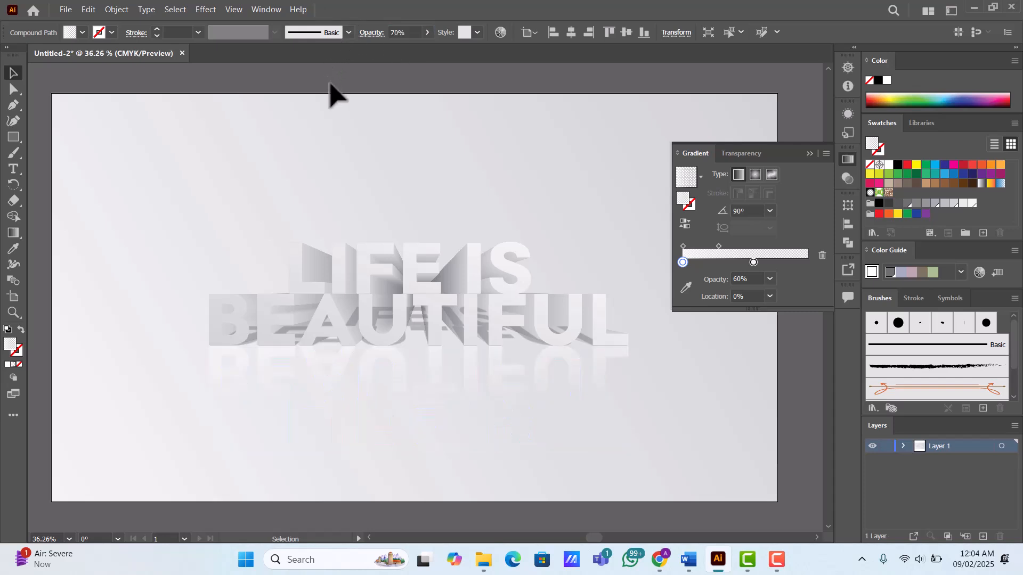
- Move the end stop of the front text's gradient inward to about 85% along its line with the Gradient tool, and deselect
click(339, 259)
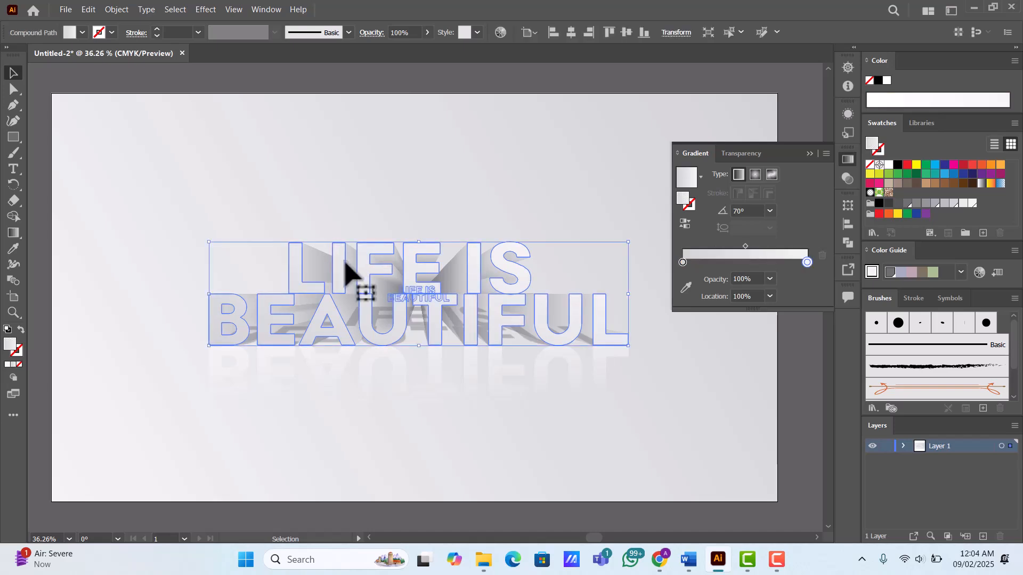
key(g)
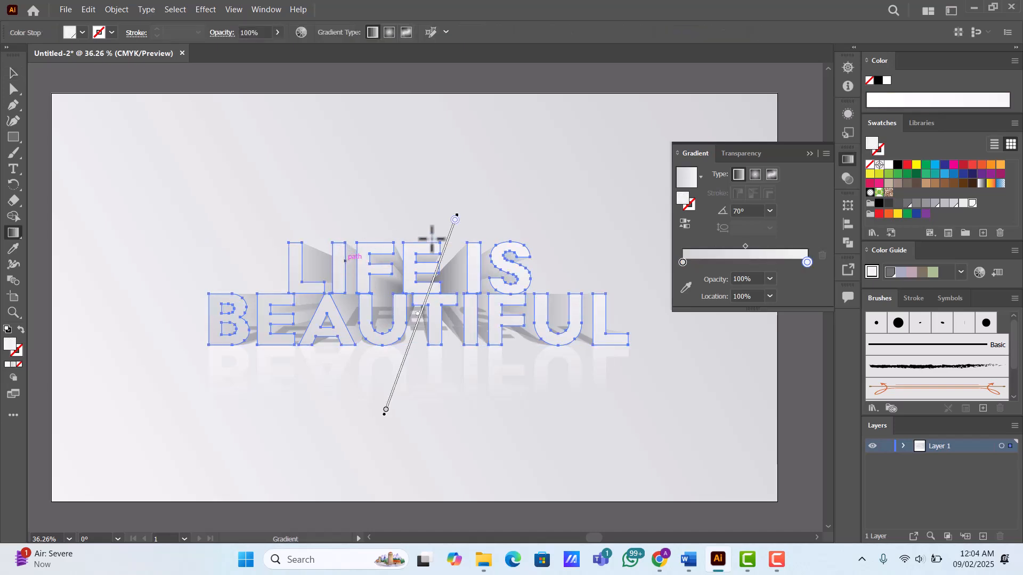
drag(456, 222, 445, 248)
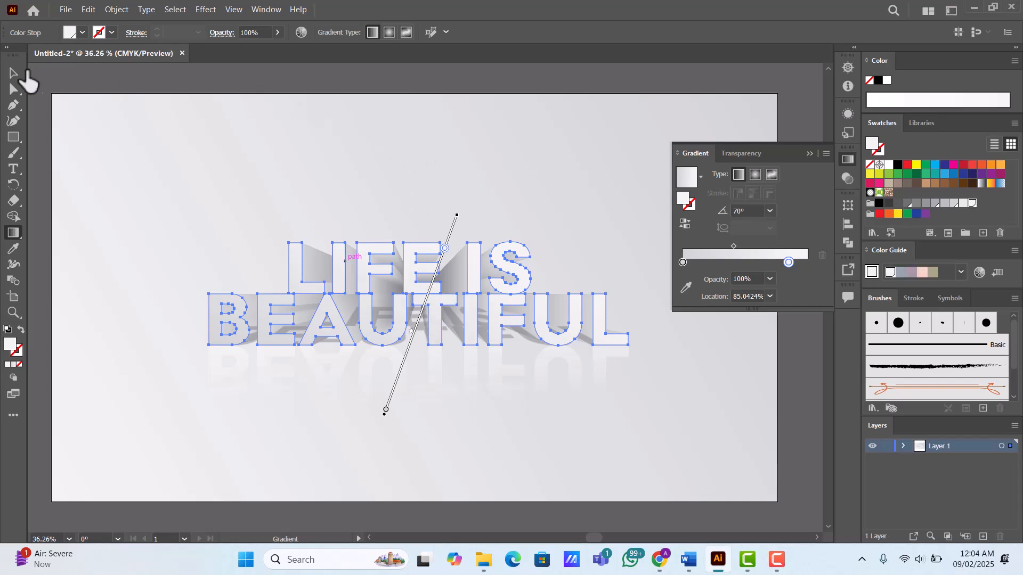
click(15, 73)
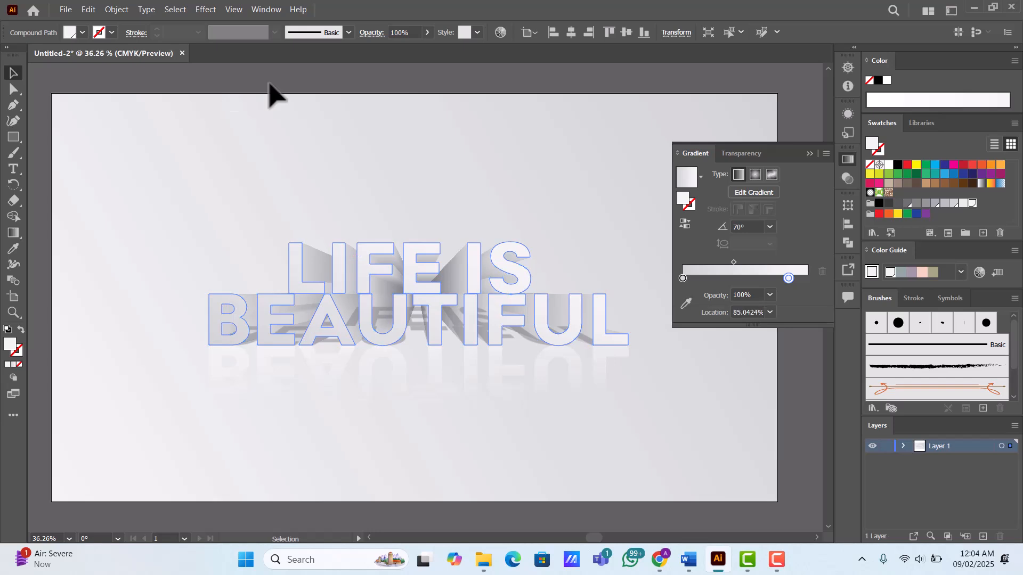
click(304, 87)
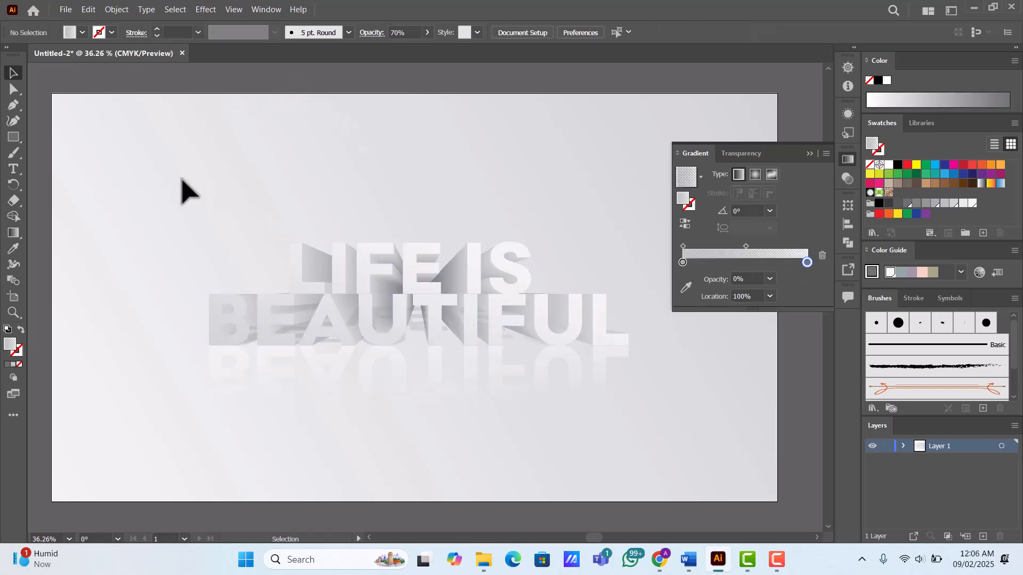
- Group the front text, blended depth, shadow and reflection into one object, and deselect it
drag(128, 160, 685, 448)
right_click(427, 281)
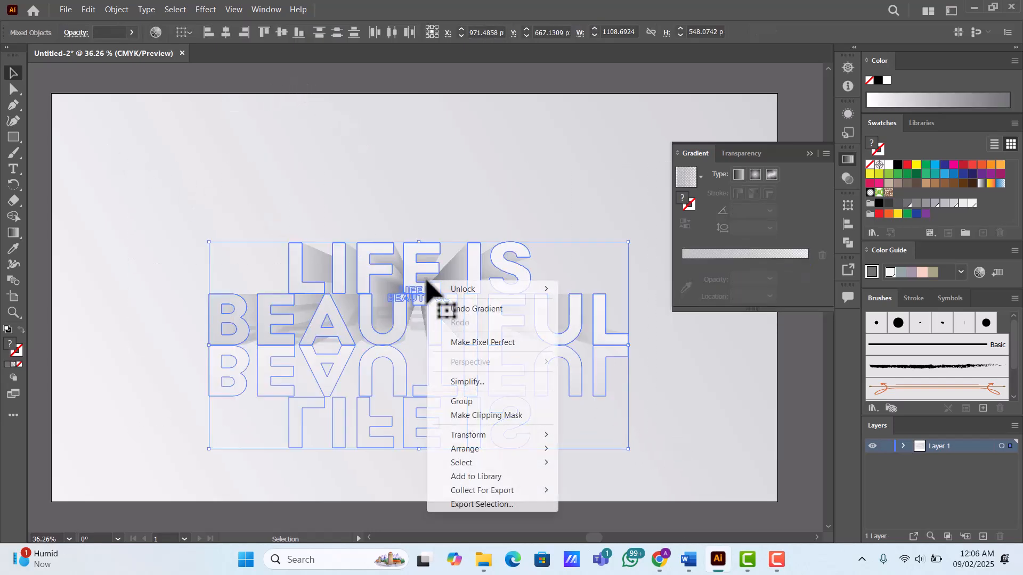
click(461, 401)
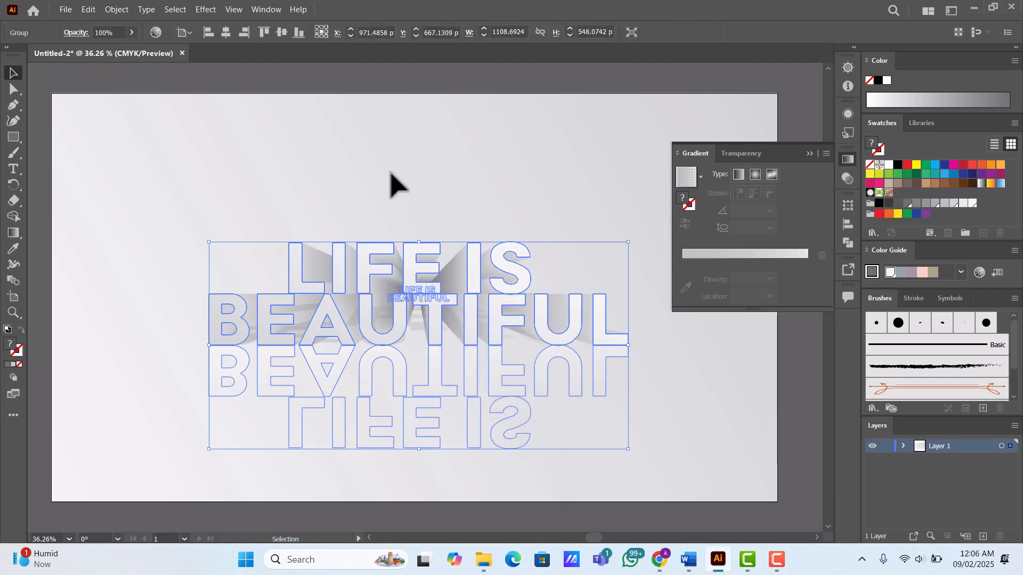
click(389, 170)
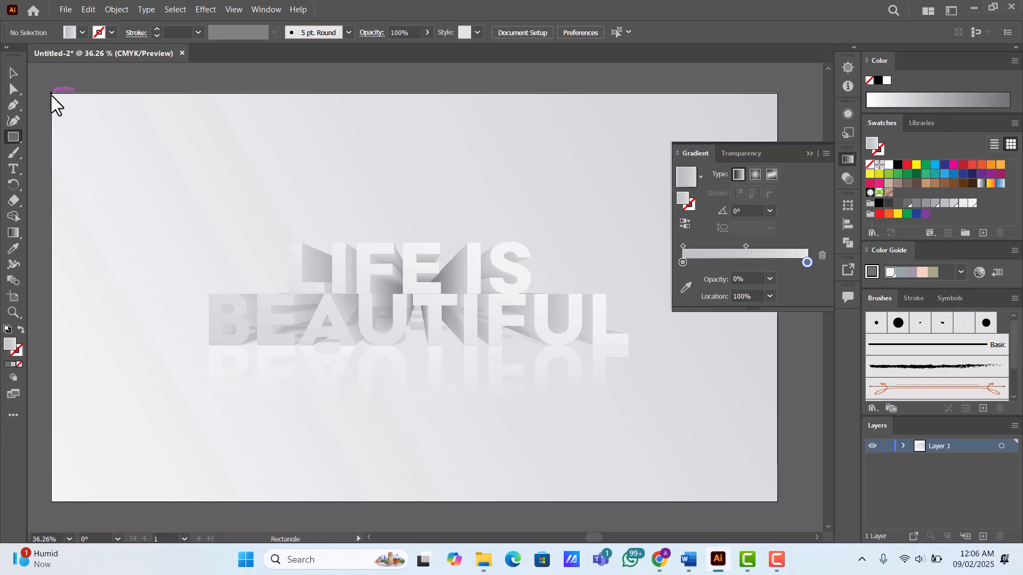
- Draw a 1920 × 1080 px rectangle covering the whole artboard and bring it to the front
drag(52, 94, 776, 499)
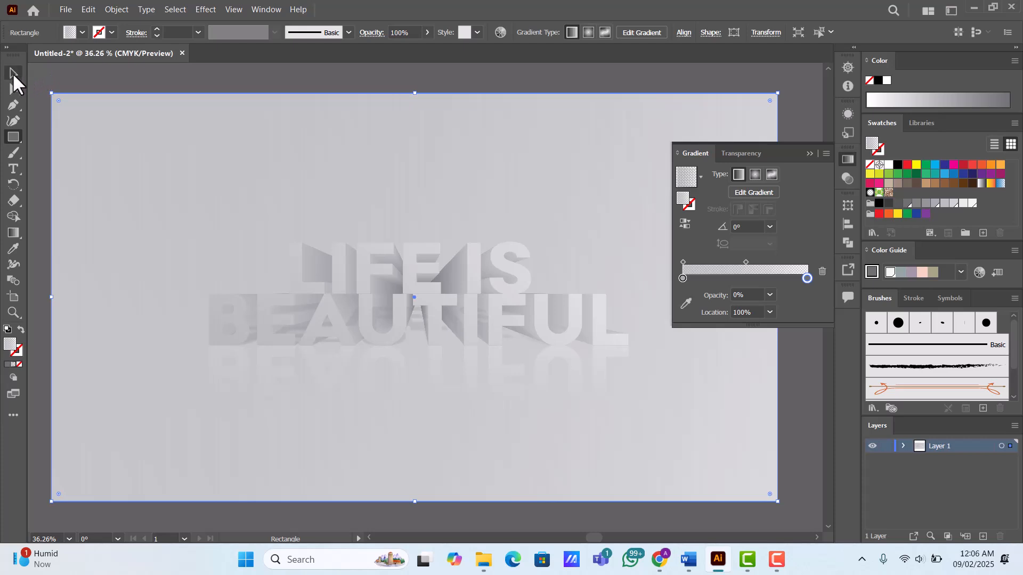
click(14, 74)
right_click(400, 195)
mouse_move(487, 445)
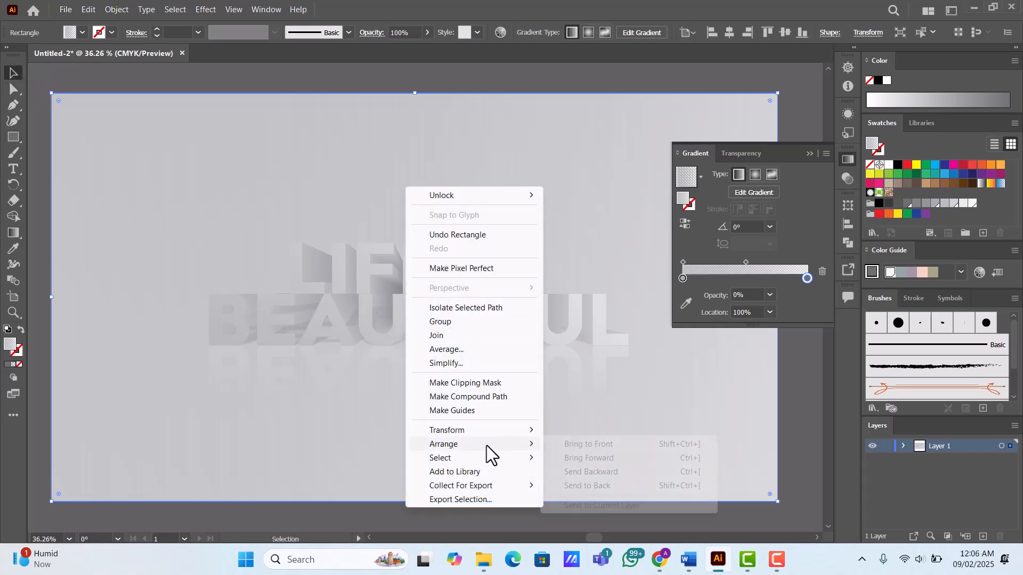
click(587, 446)
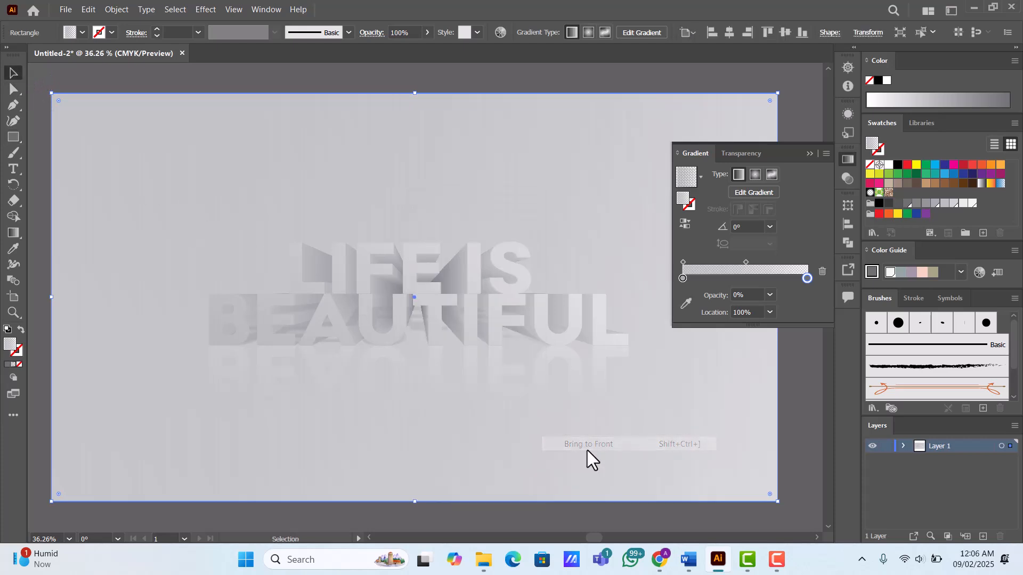
- Fill the covering rectangle with cyan and change its blending mode so it tints the artwork below
click(935, 165)
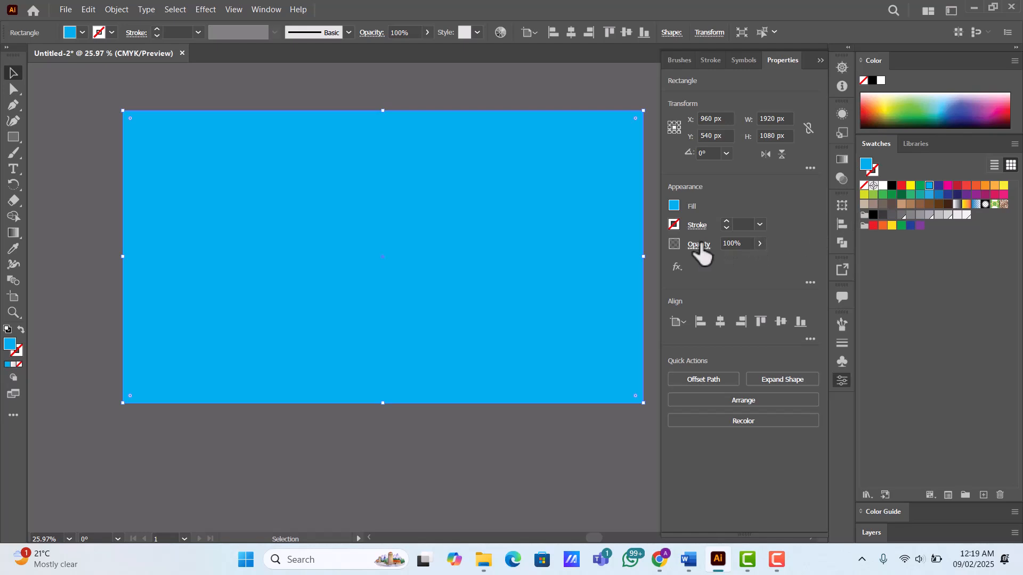
click(698, 245)
click(616, 272)
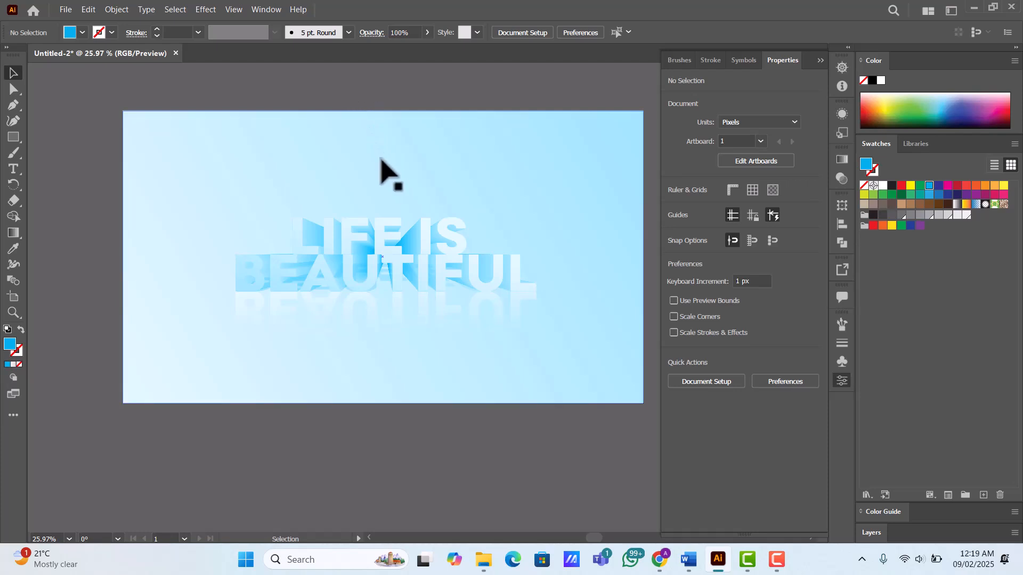
- Select the overlay rectangle and change its fill to dark blue
click(381, 159)
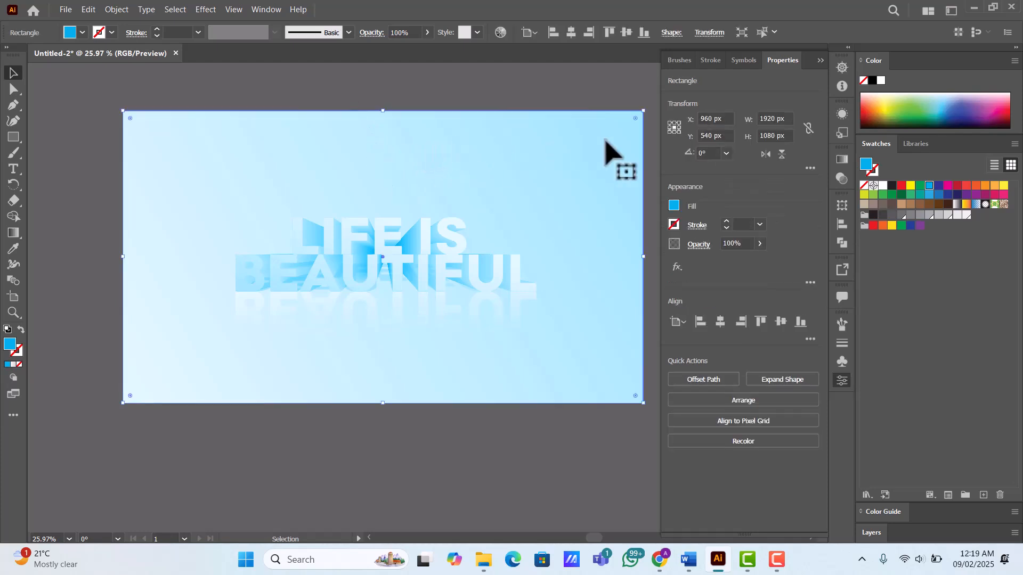
click(938, 186)
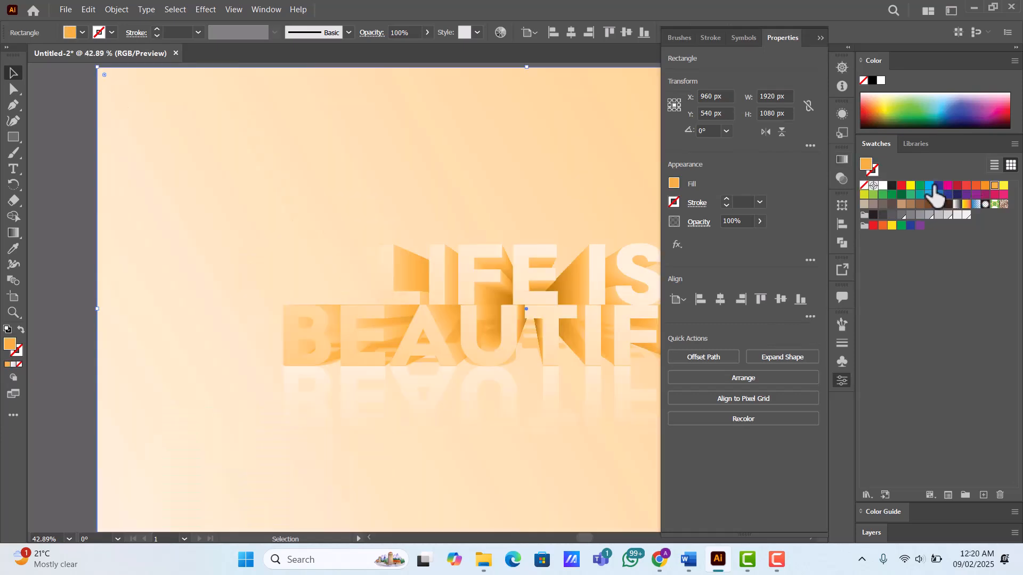
- Fill the overlay with CMYK Cyan and redefine that swatch as a global color with RGB 104, 160, 212
double_click(930, 187)
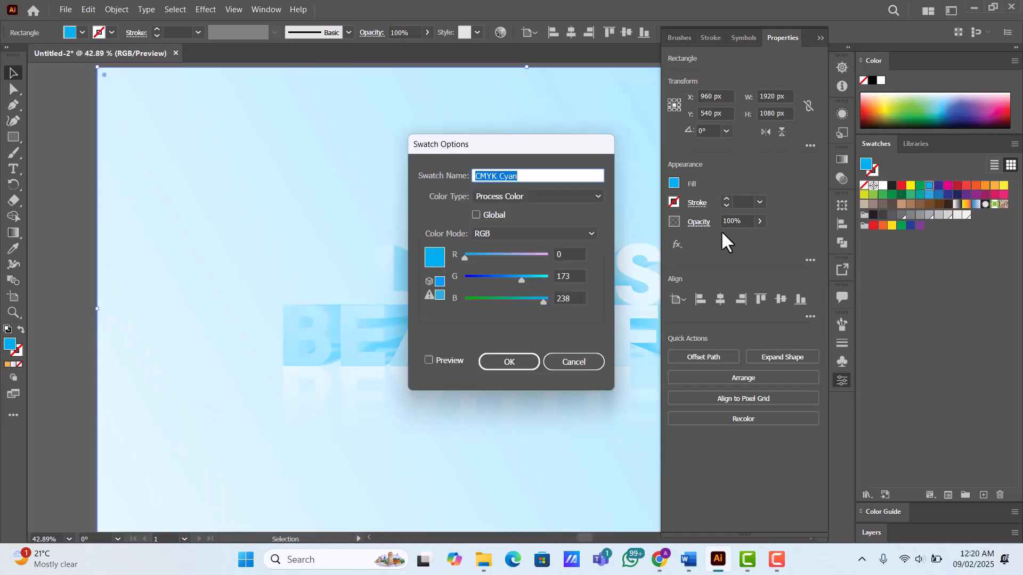
click(487, 215)
click(489, 255)
drag(488, 255, 534, 302)
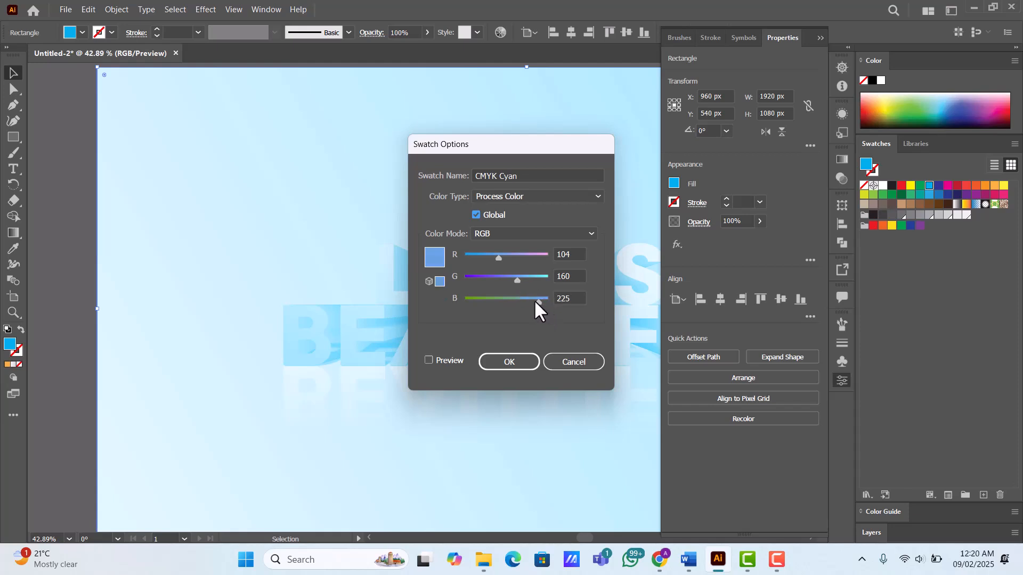
click(519, 364)
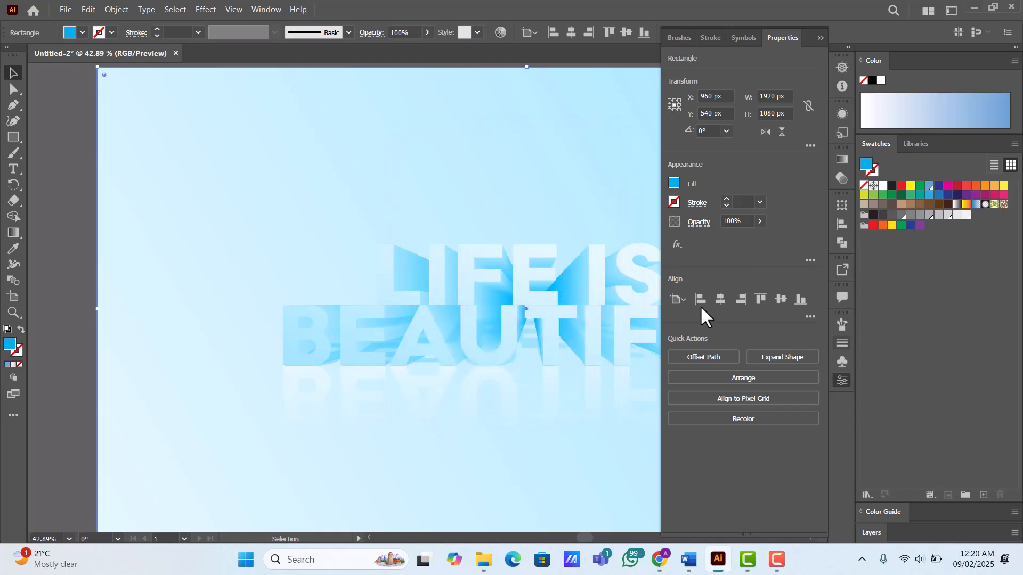
scroll(528, 249, down, 5)
drag(561, 204, 450, 220)
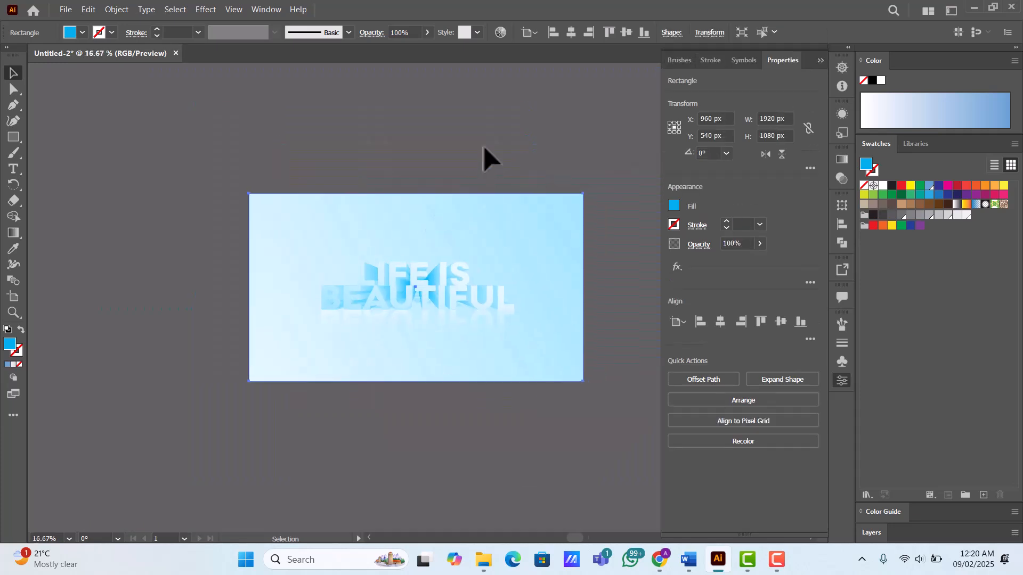
scroll(557, 212, up, 1)
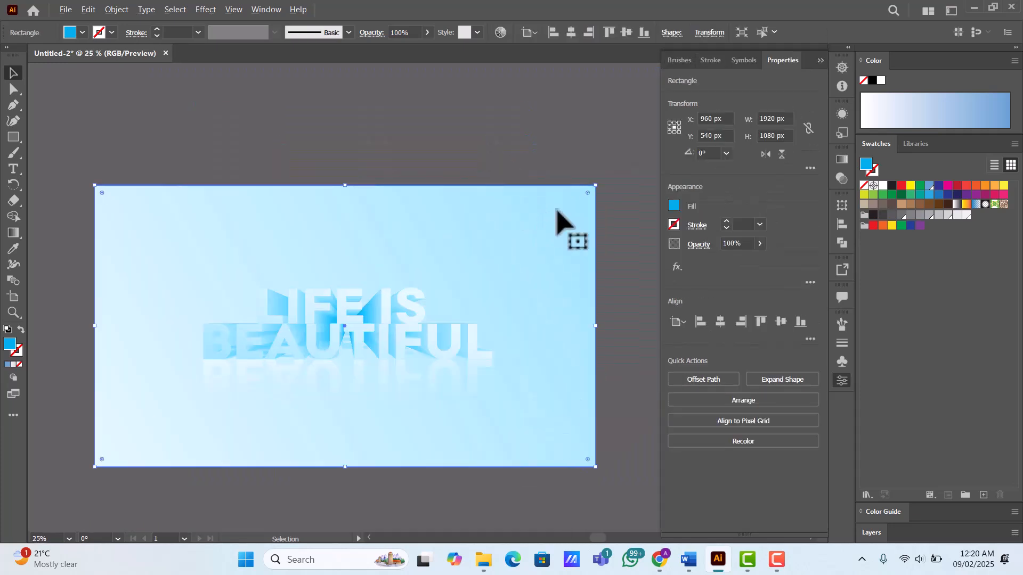
key(Delete)
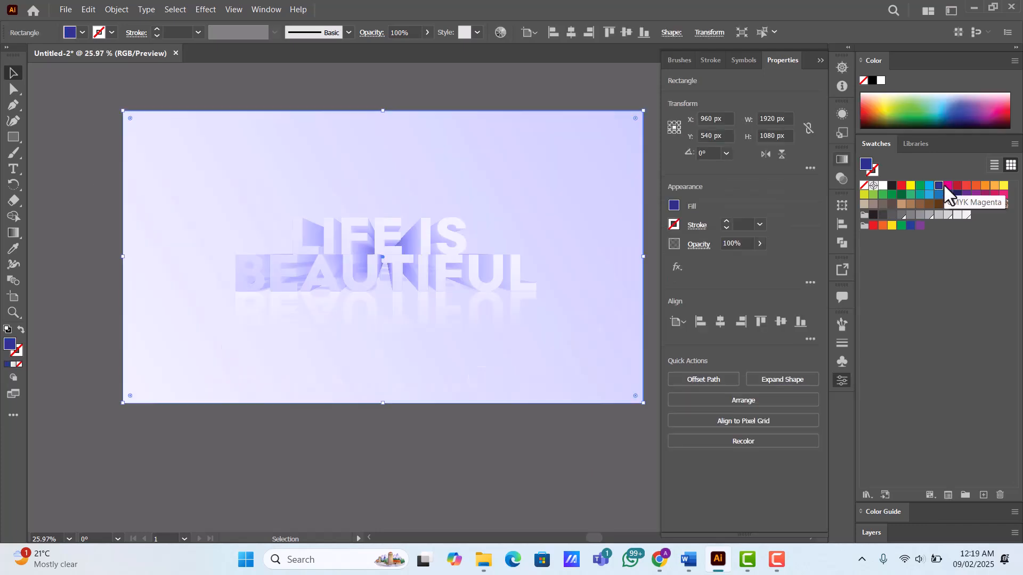
- Try magenta, red and orange fills on the overlay rectangle, settle on light orange, undo the accidental shift, and deselect
click(947, 186)
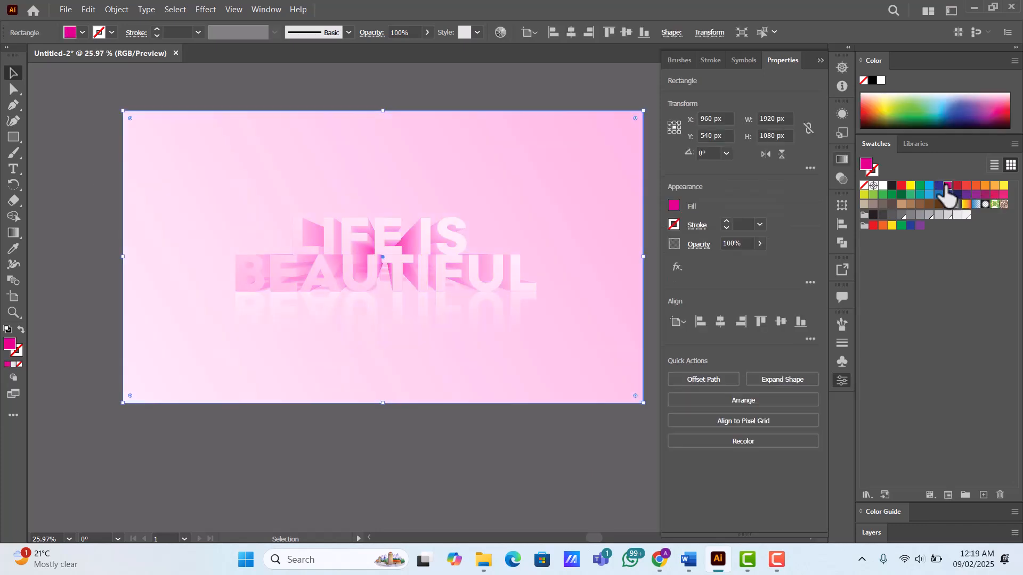
click(957, 186)
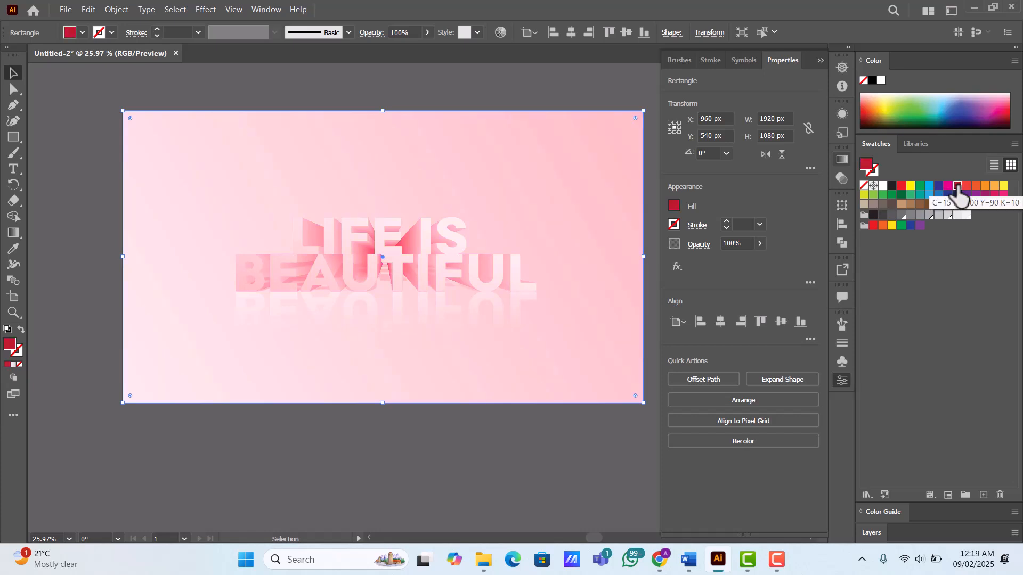
click(966, 186)
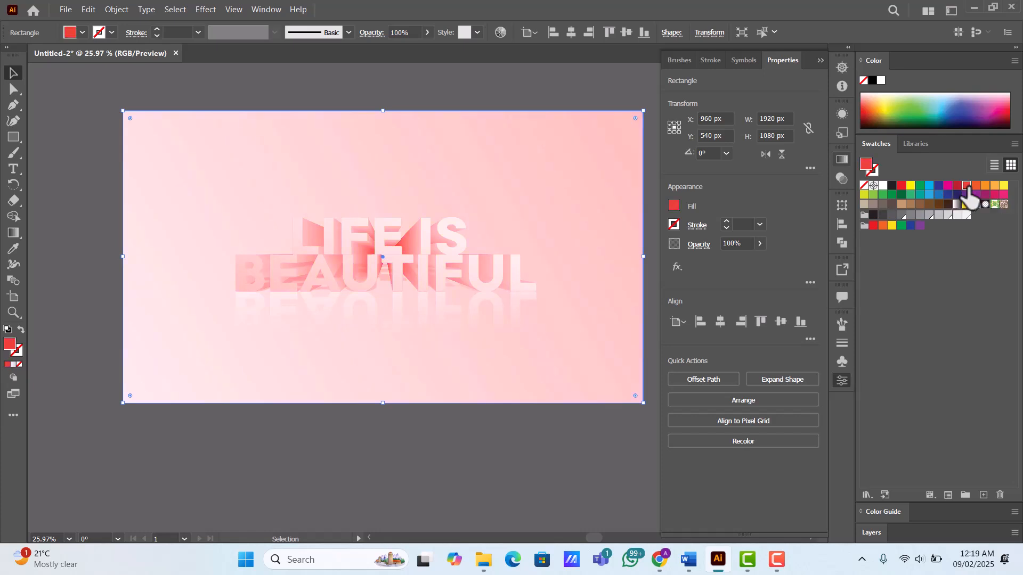
click(976, 186)
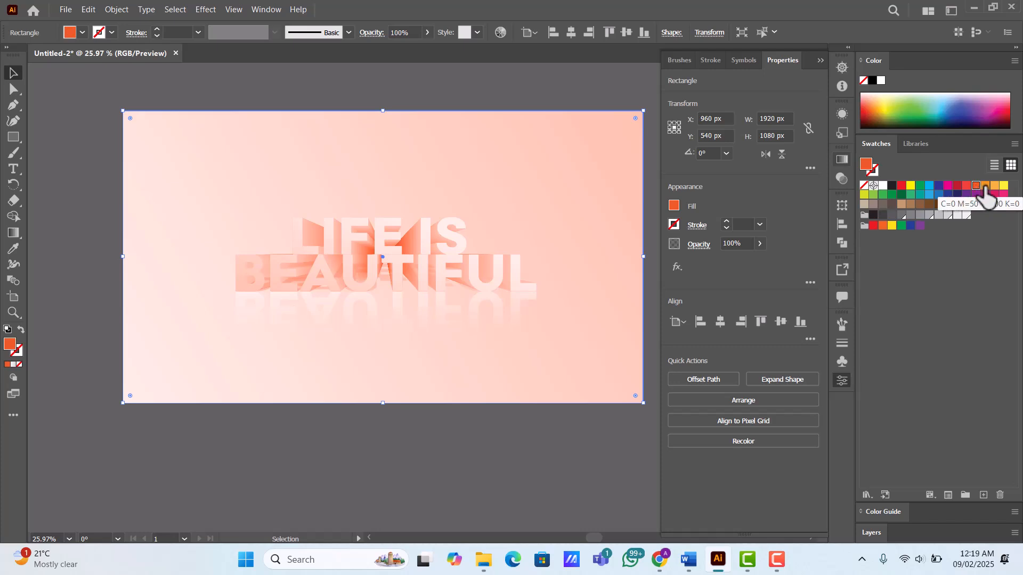
click(985, 187)
click(994, 186)
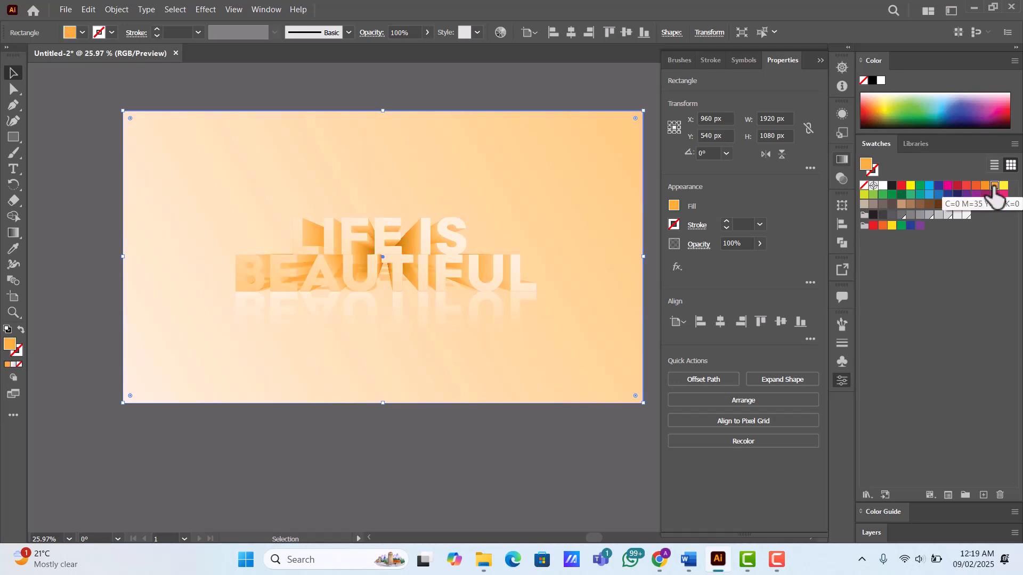
drag(578, 174, 580, 174)
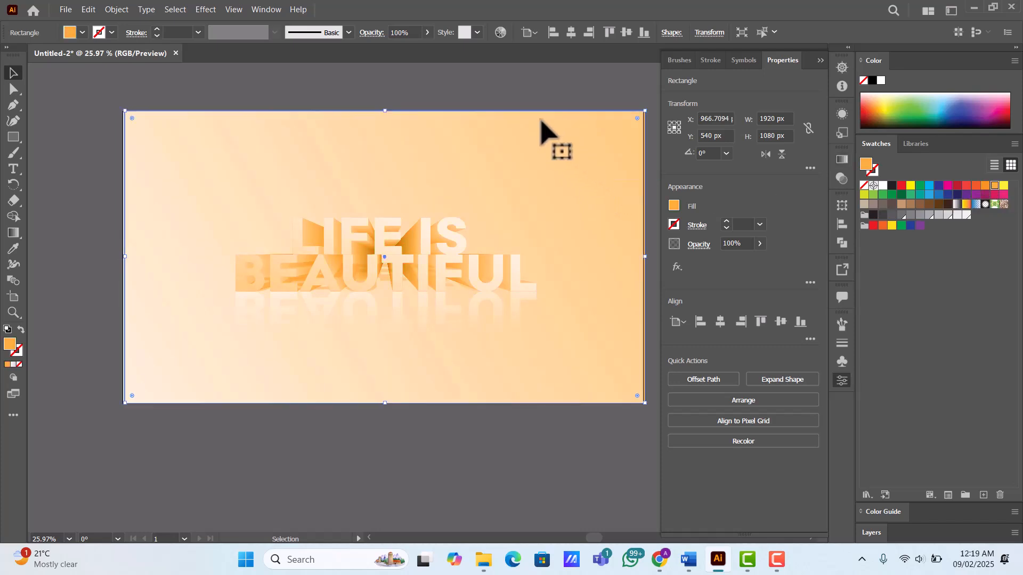
key(ctrl+z)
click(502, 91)
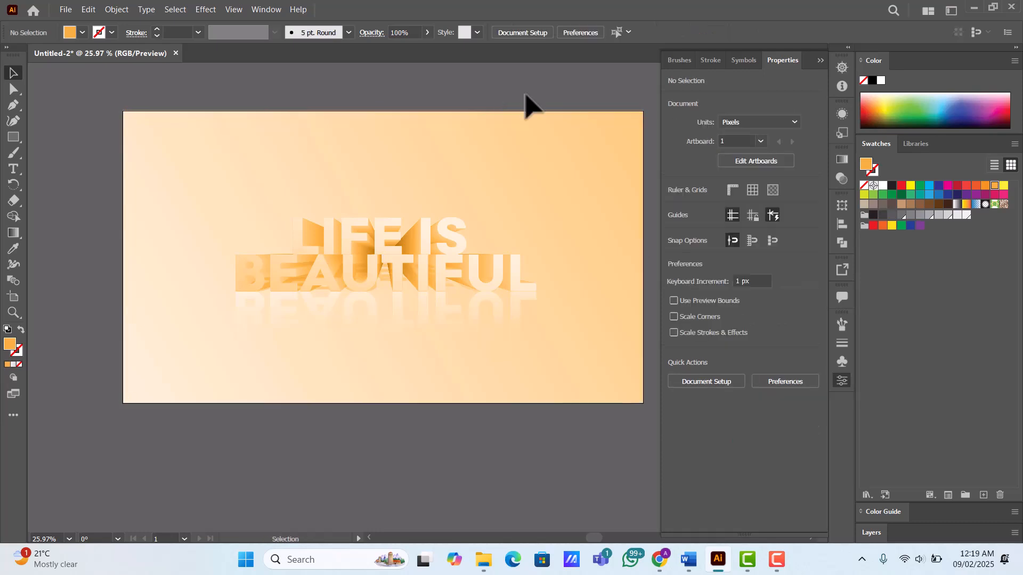
- Hide the panels and enlarge the artboard to examine the finished orange-tinted text effect
key(ctrl+equal)
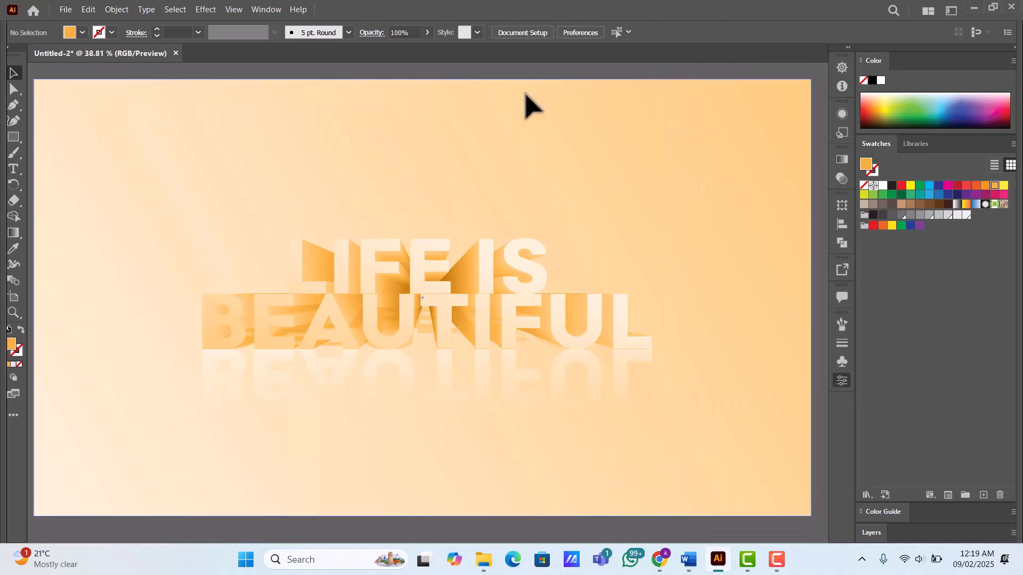
key(Tab)
scroll(527, 104, up, 1)
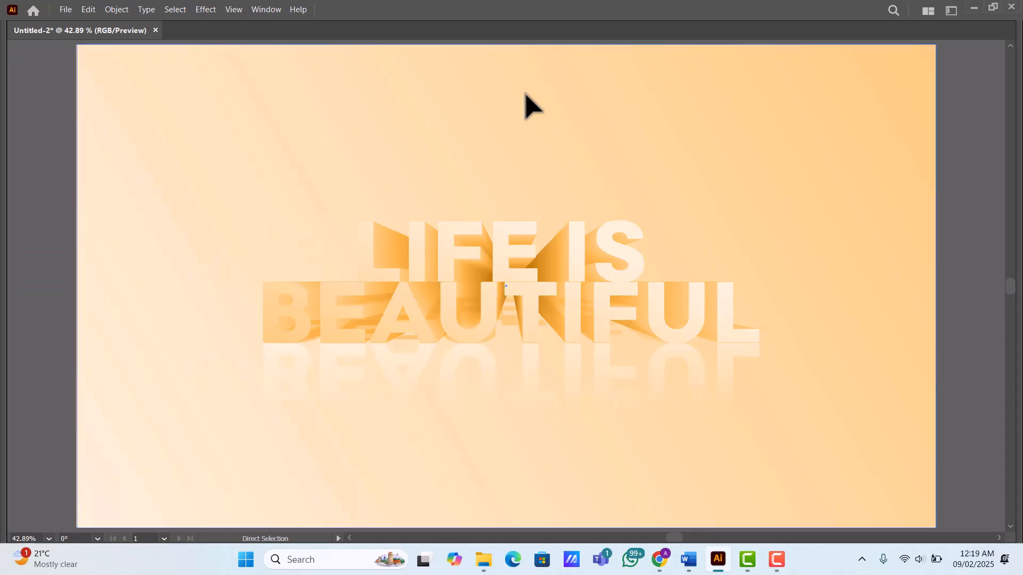